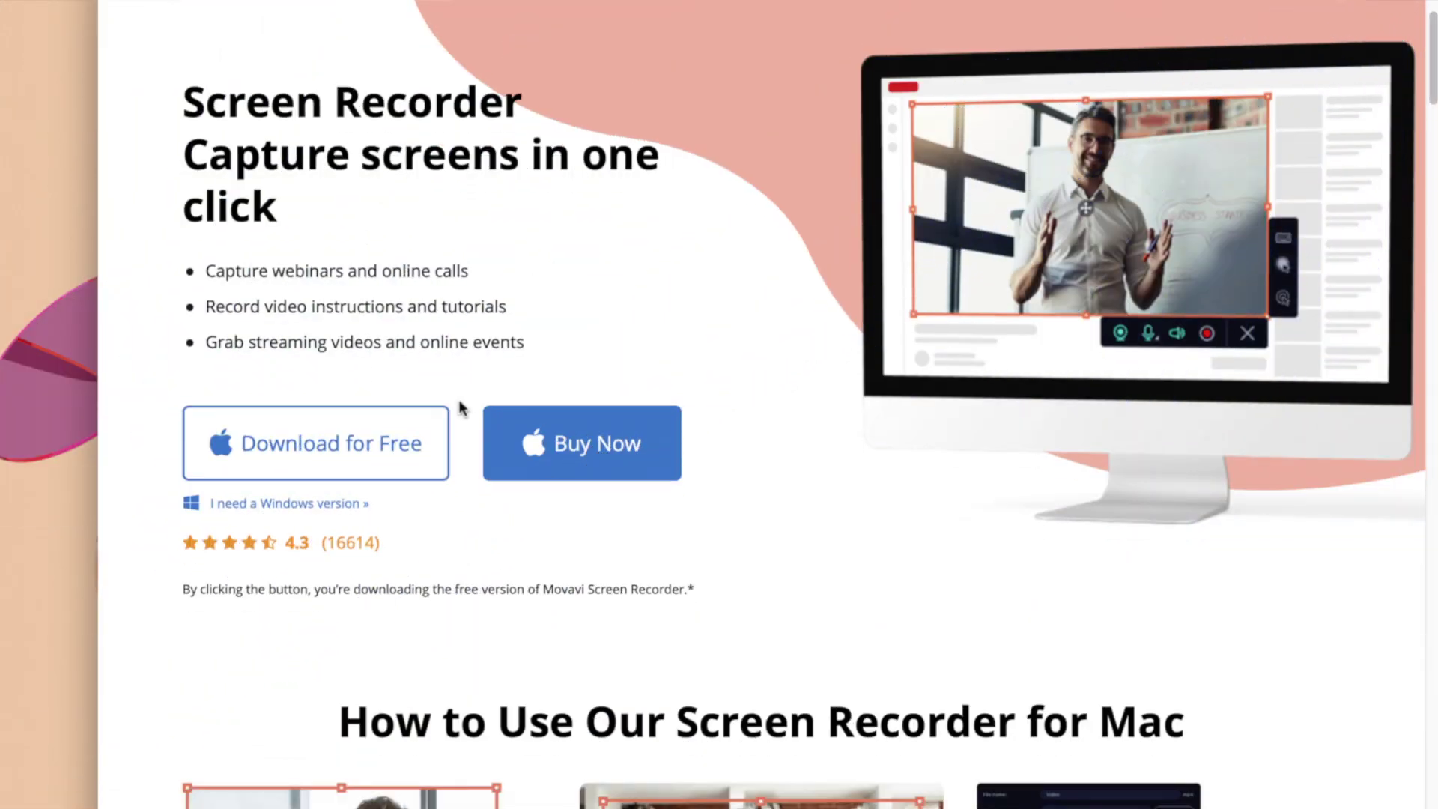
scroll(459, 408, "up", 3)
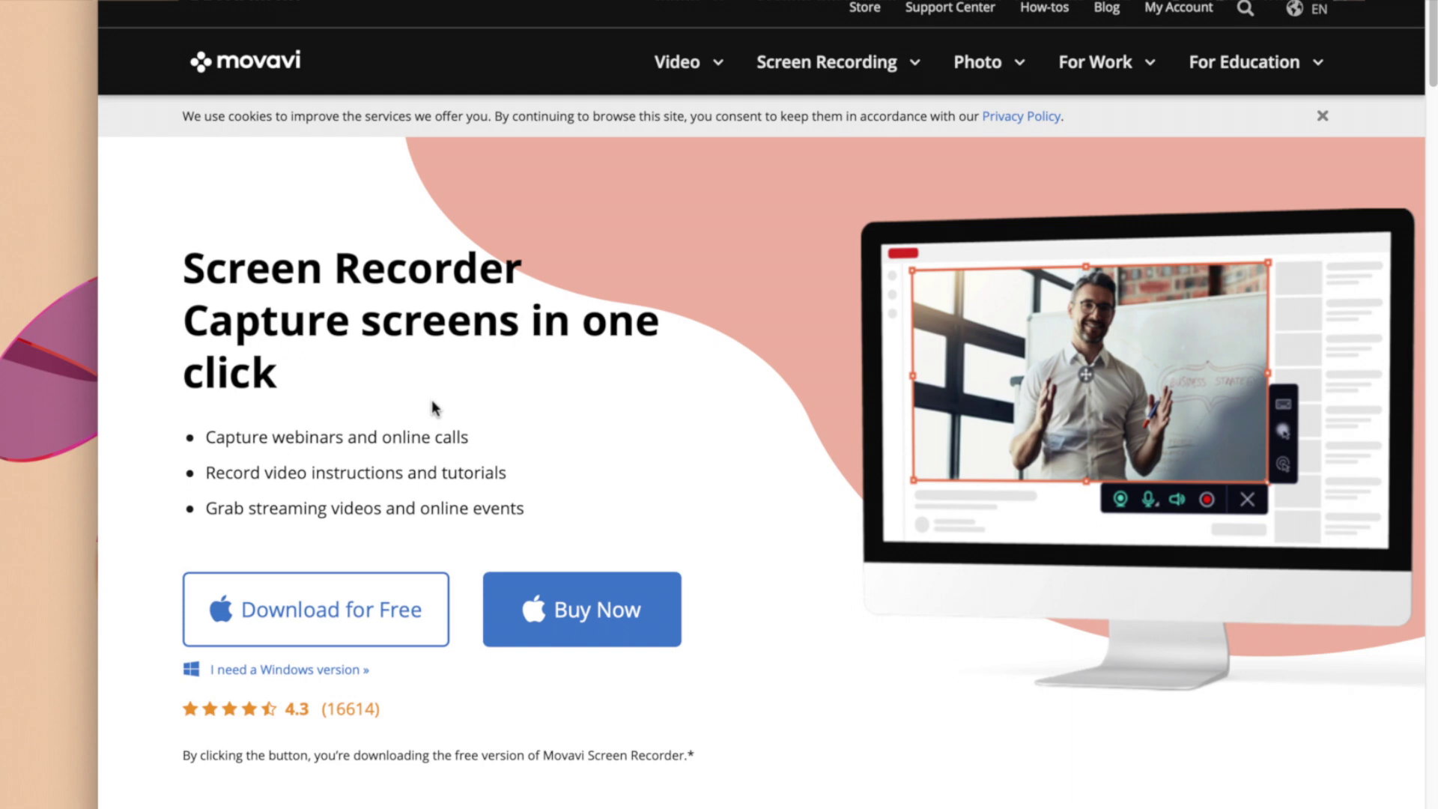
scroll(460, 382, "down", 1)
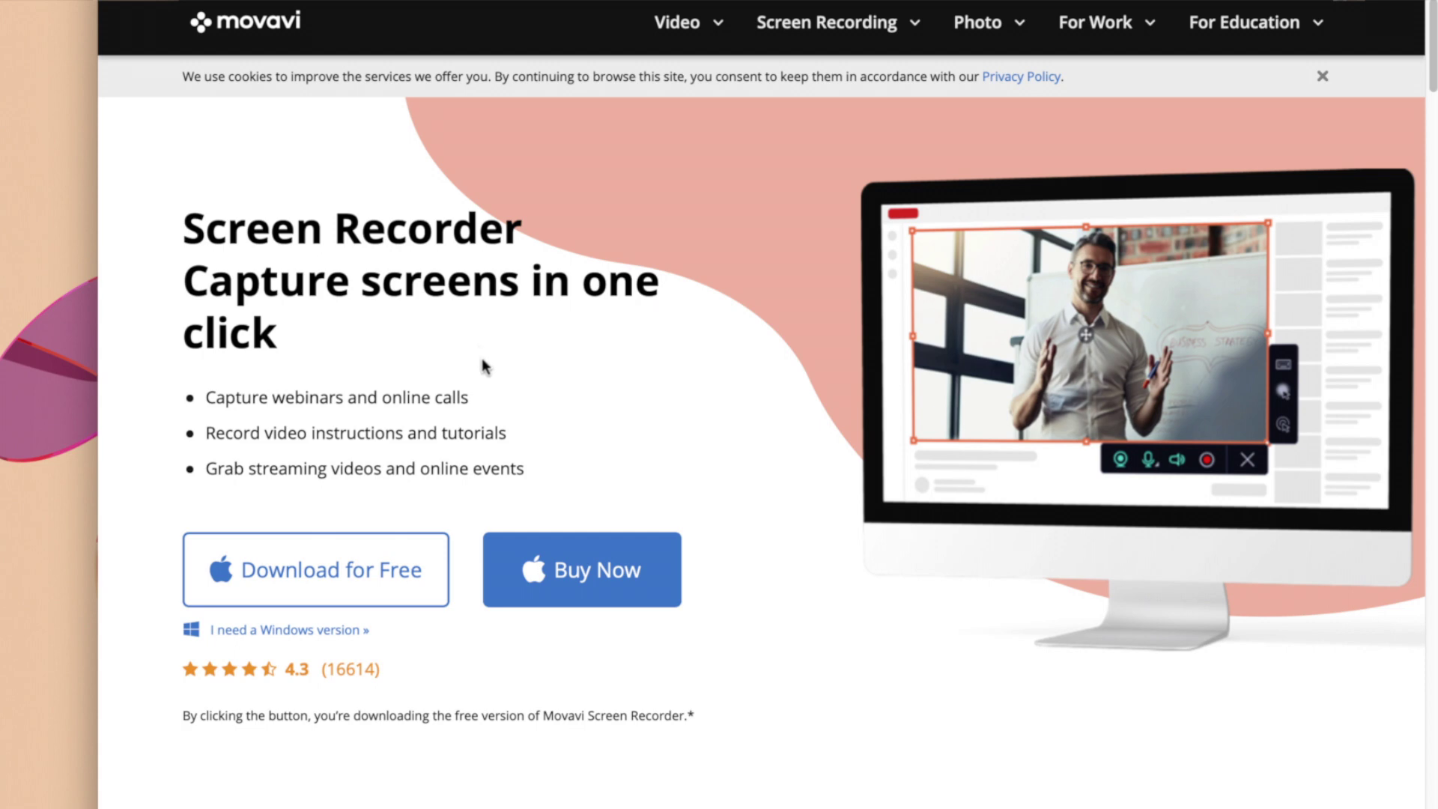
scroll(490, 356, "down", 1)
scroll(490, 356, "up", 1)
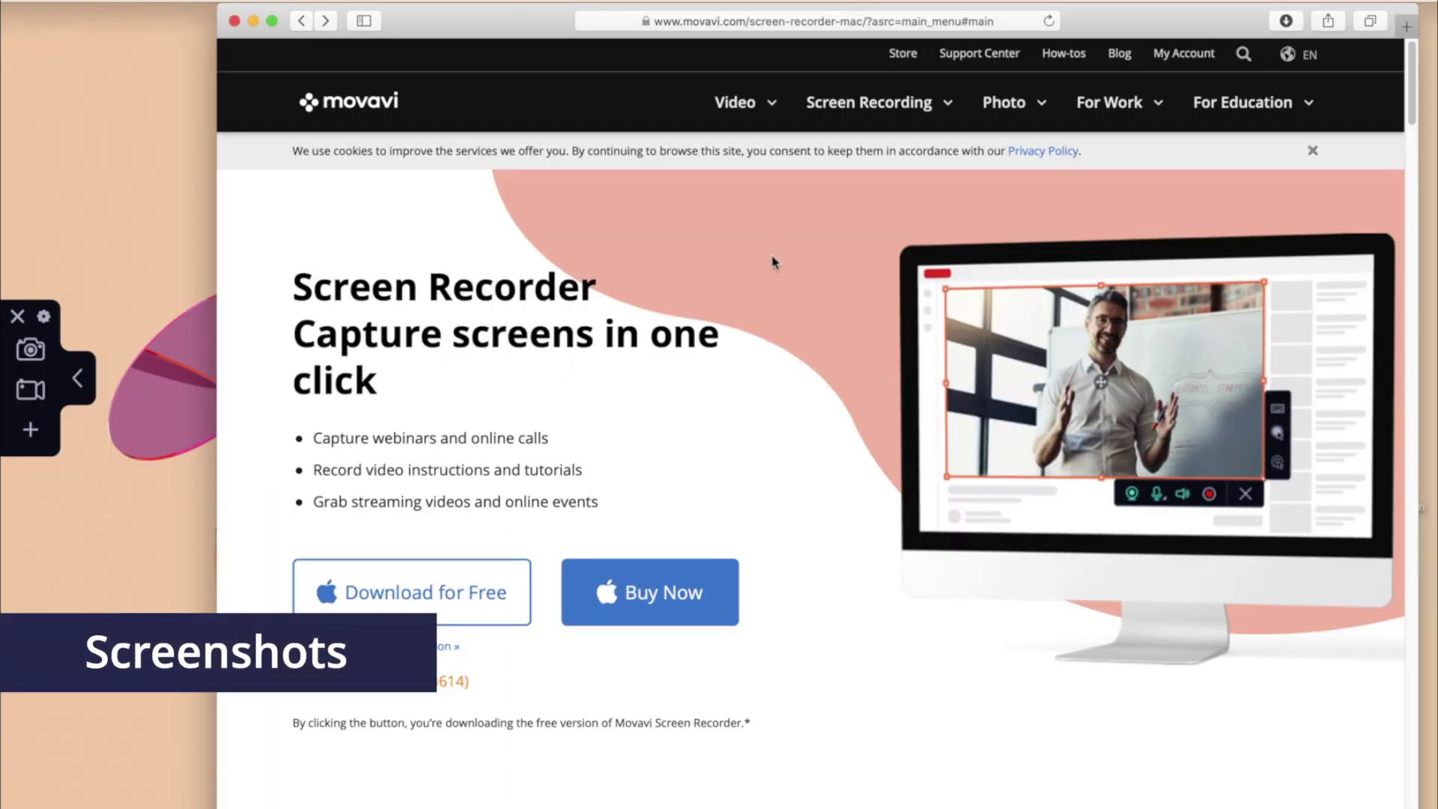
- Move focus off the browser and reposition Movavi's floating side panel
left_click(126, 310)
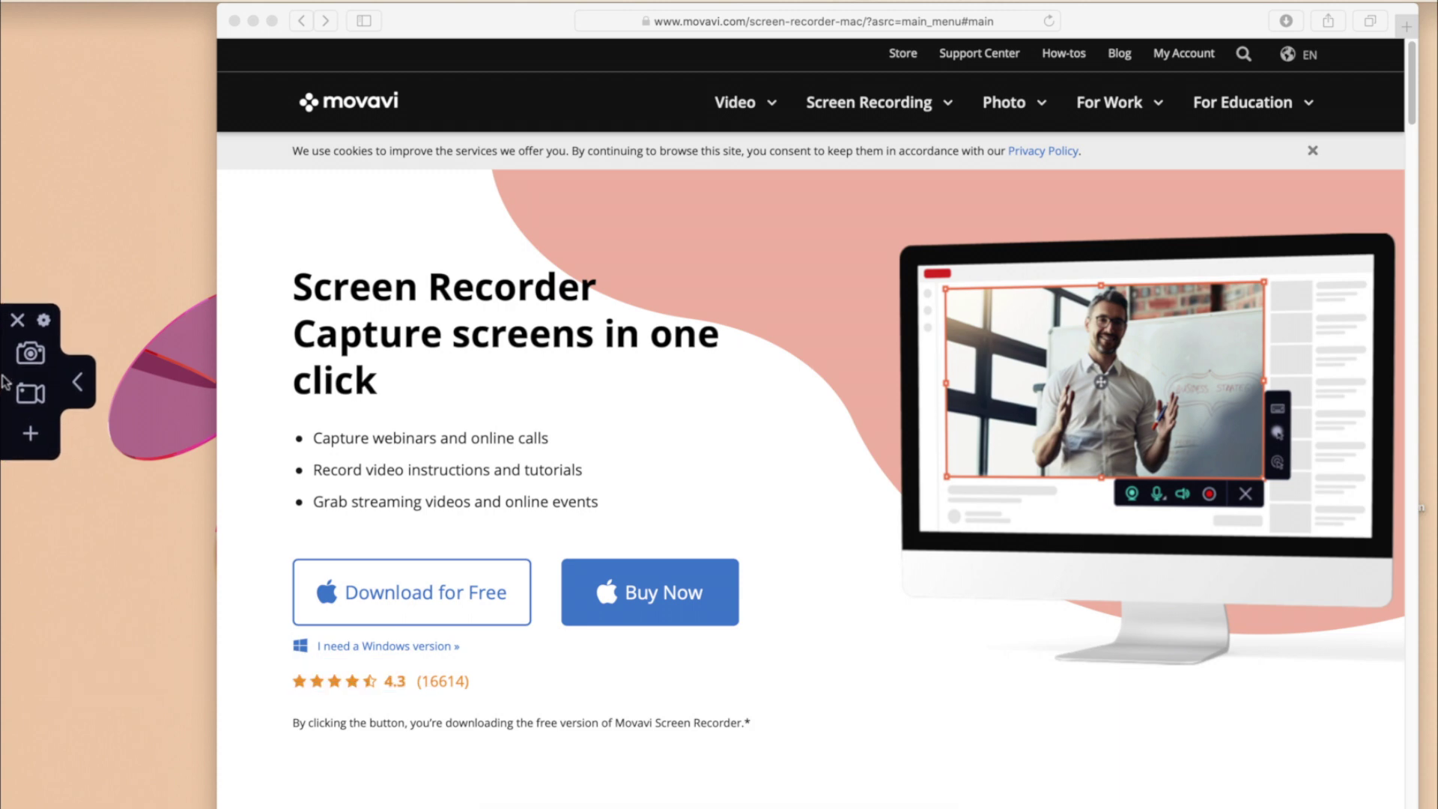
mouse_move(9, 380)
left_mouse_down()
mouse_move(1362, 606)
mouse_move(14, 328)
mouse_move(23, 394)
left_mouse_up()
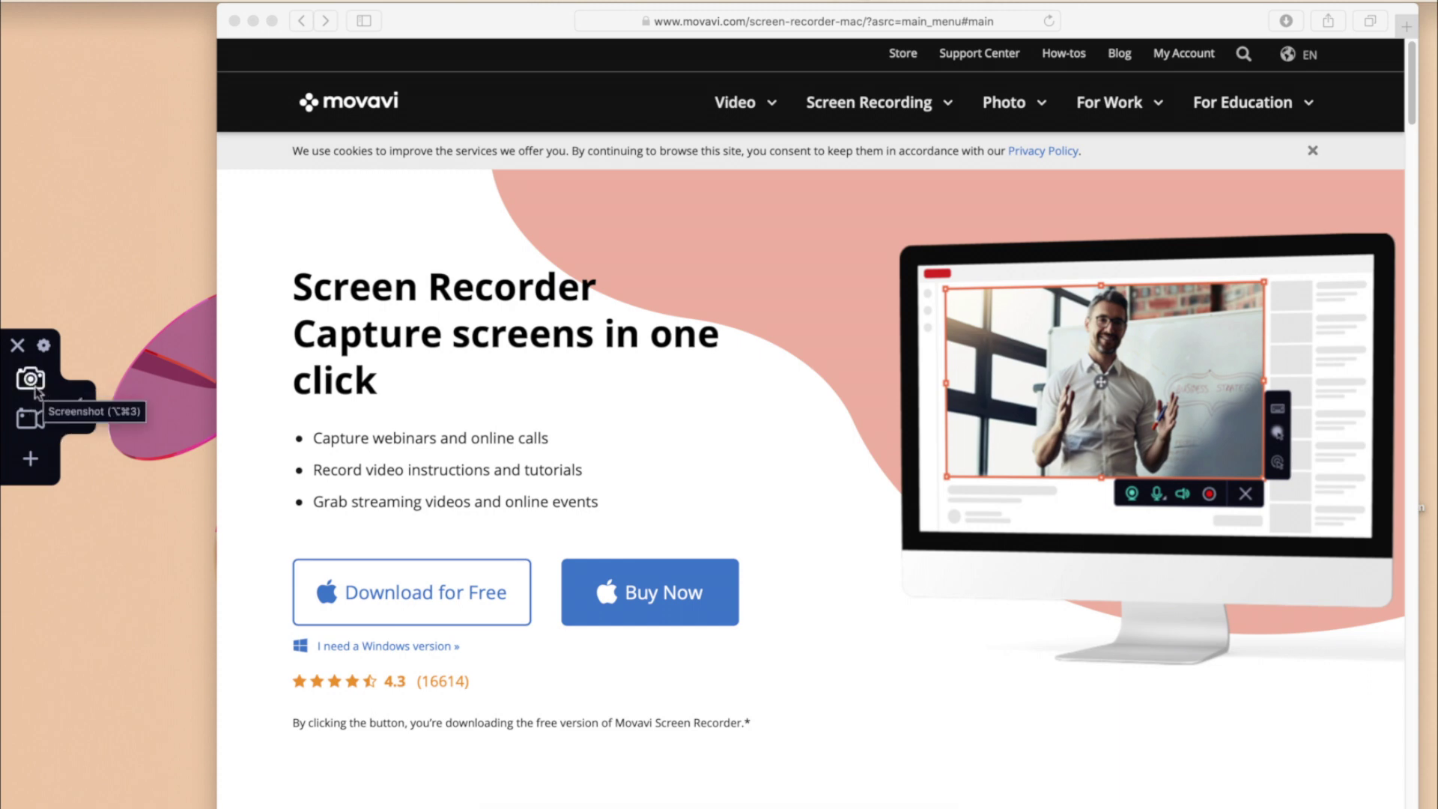
- Screenshot the 1204×622 hero area with the headline, buttons and monitor image
left_click(32, 383)
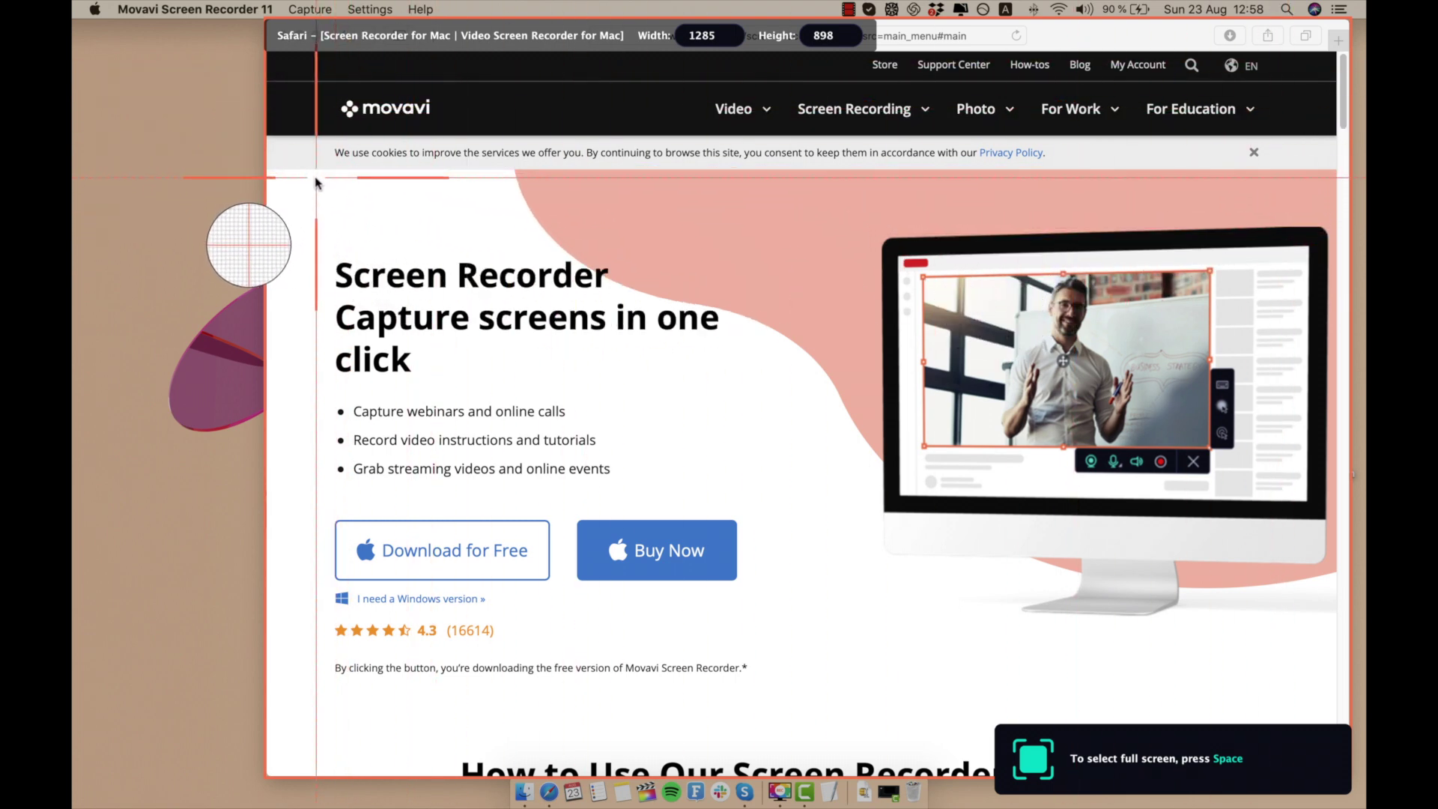
mouse_move(314, 176)
left_mouse_down()
mouse_move(517, 364)
mouse_move(712, 699)
mouse_move(1139, 633)
mouse_move(1242, 632)
mouse_move(1329, 707)
left_mouse_up()
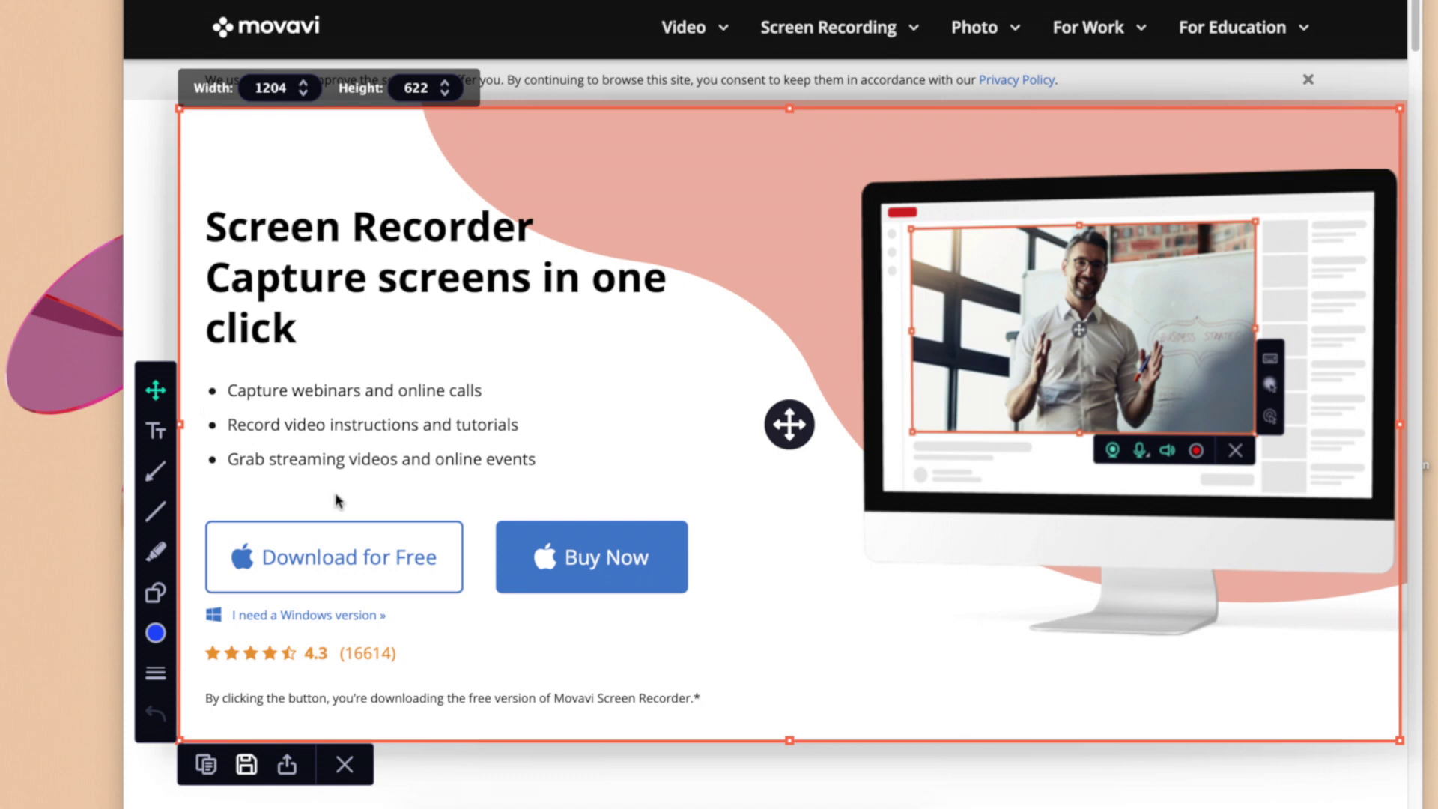
- Draw a red arrow pointing at the Buy Now button
left_click(157, 475)
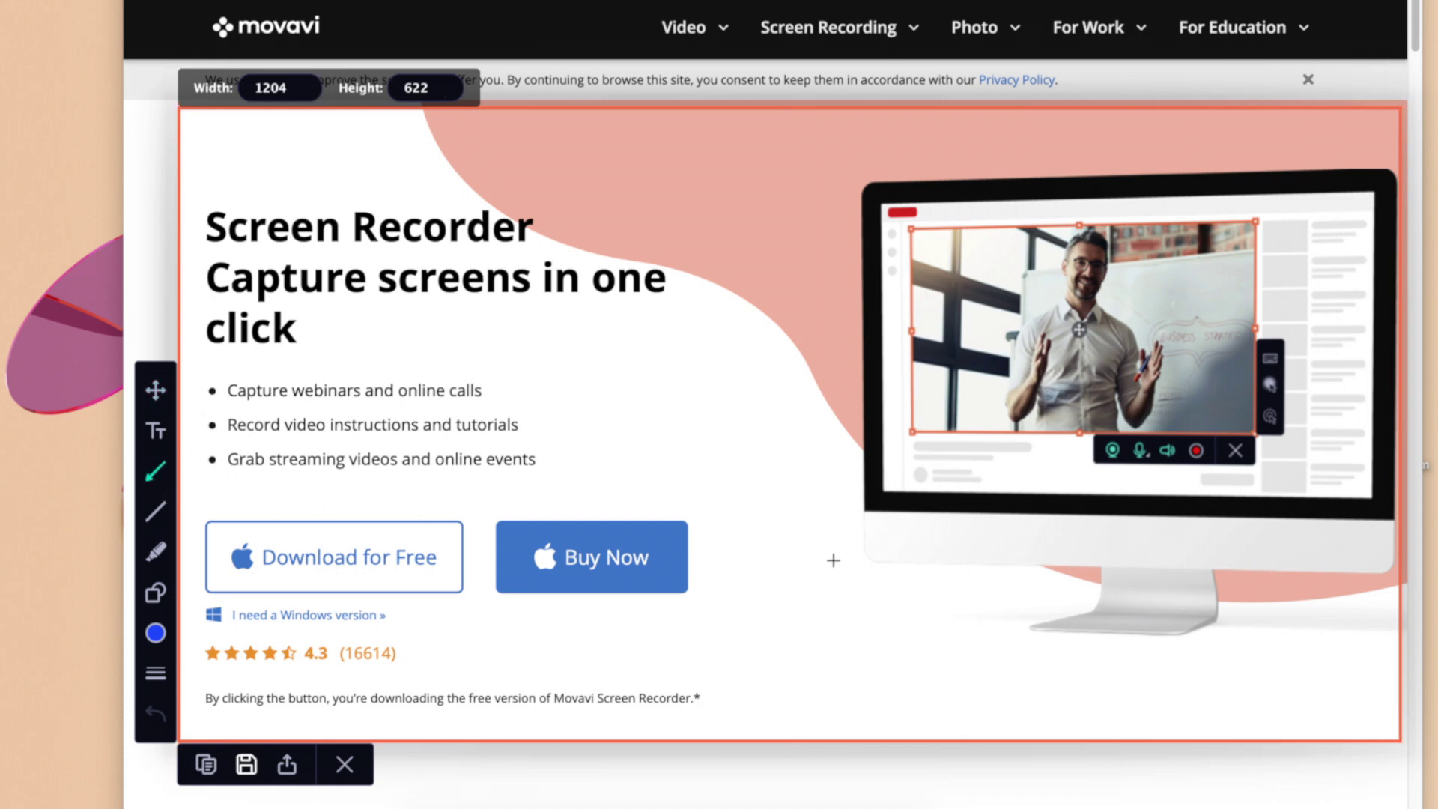
left_click_drag(980, 660, 705, 570)
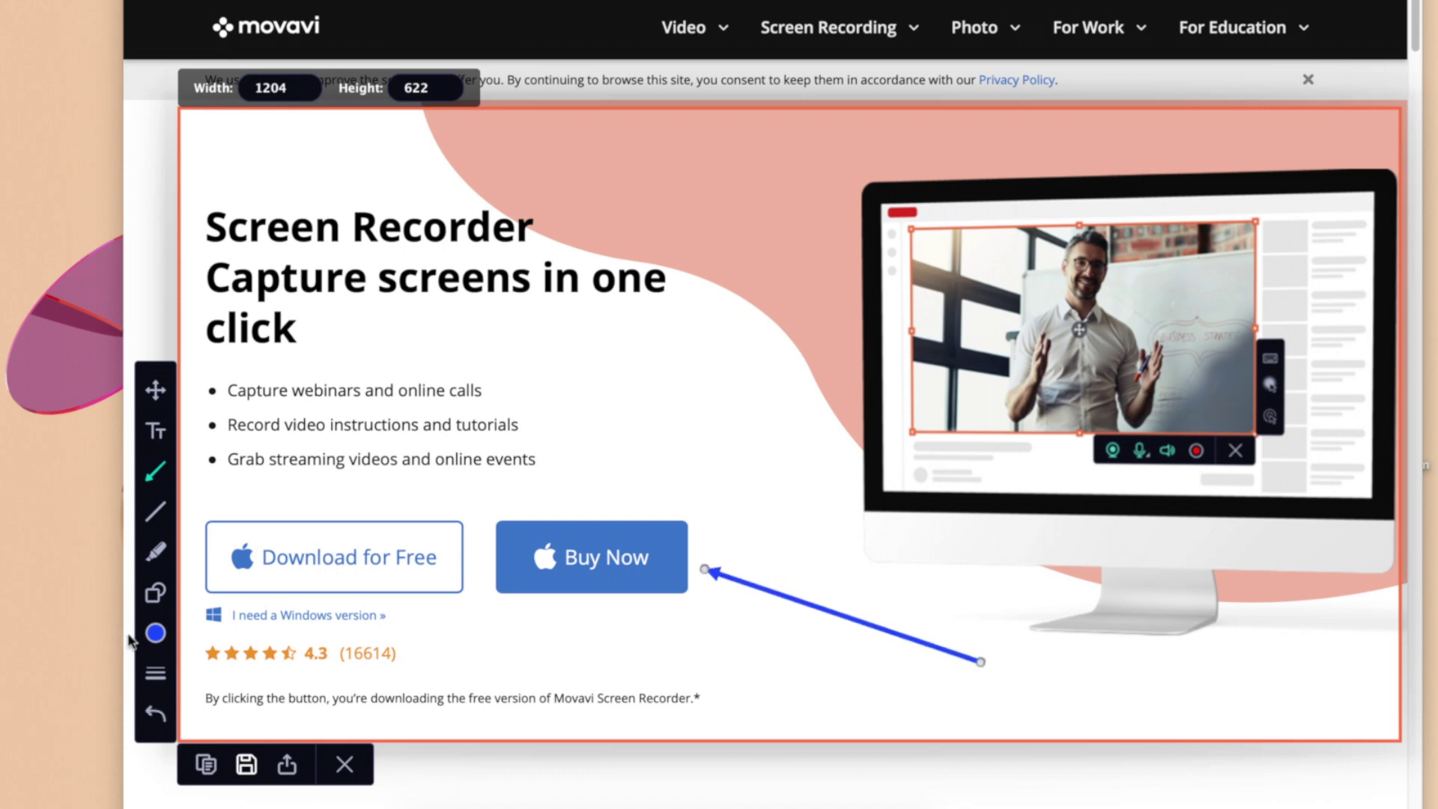
left_click(155, 632)
left_click(205, 616)
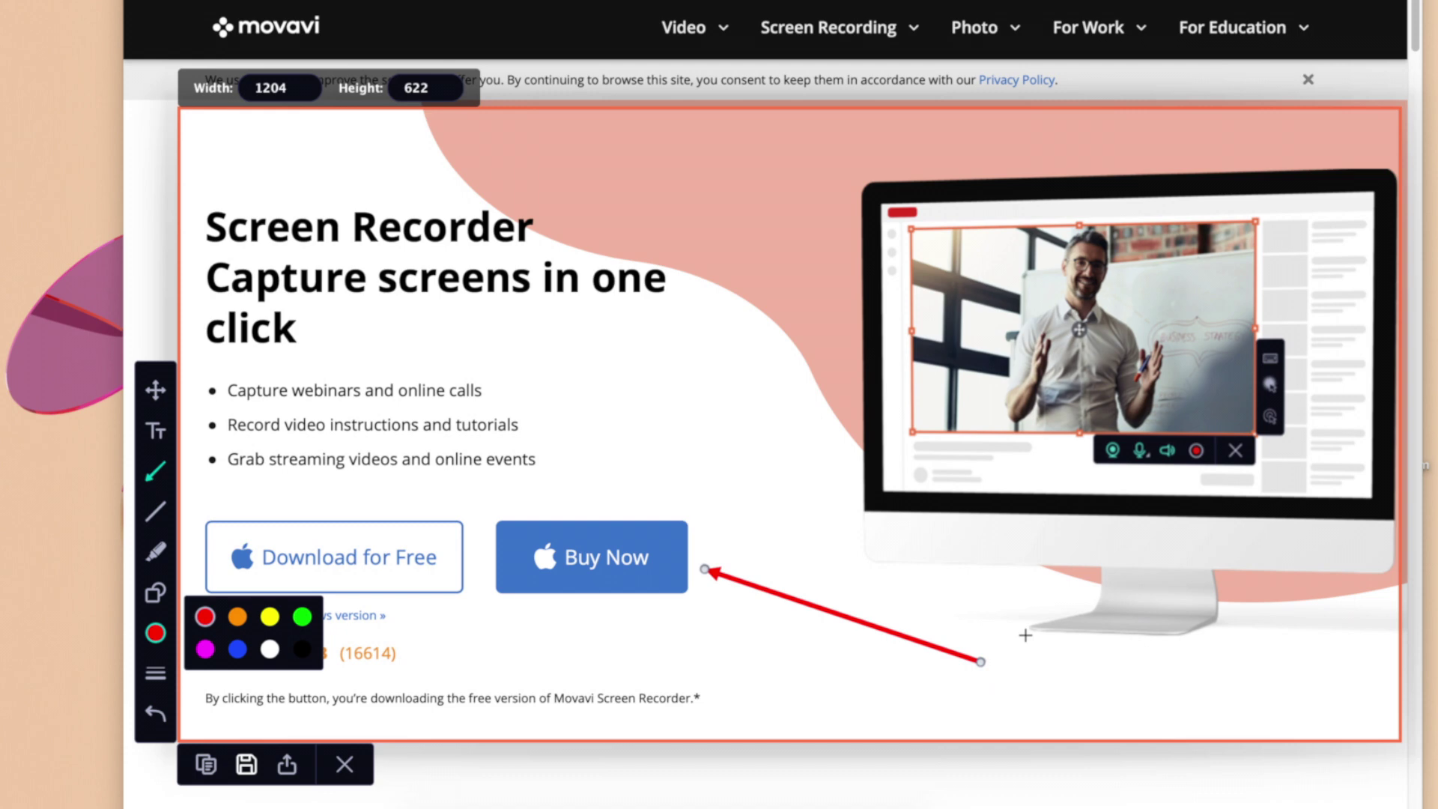
- Add the caption 'Add text as well' at lower right and highlight the headline red
left_click(158, 432)
left_click(604, 466)
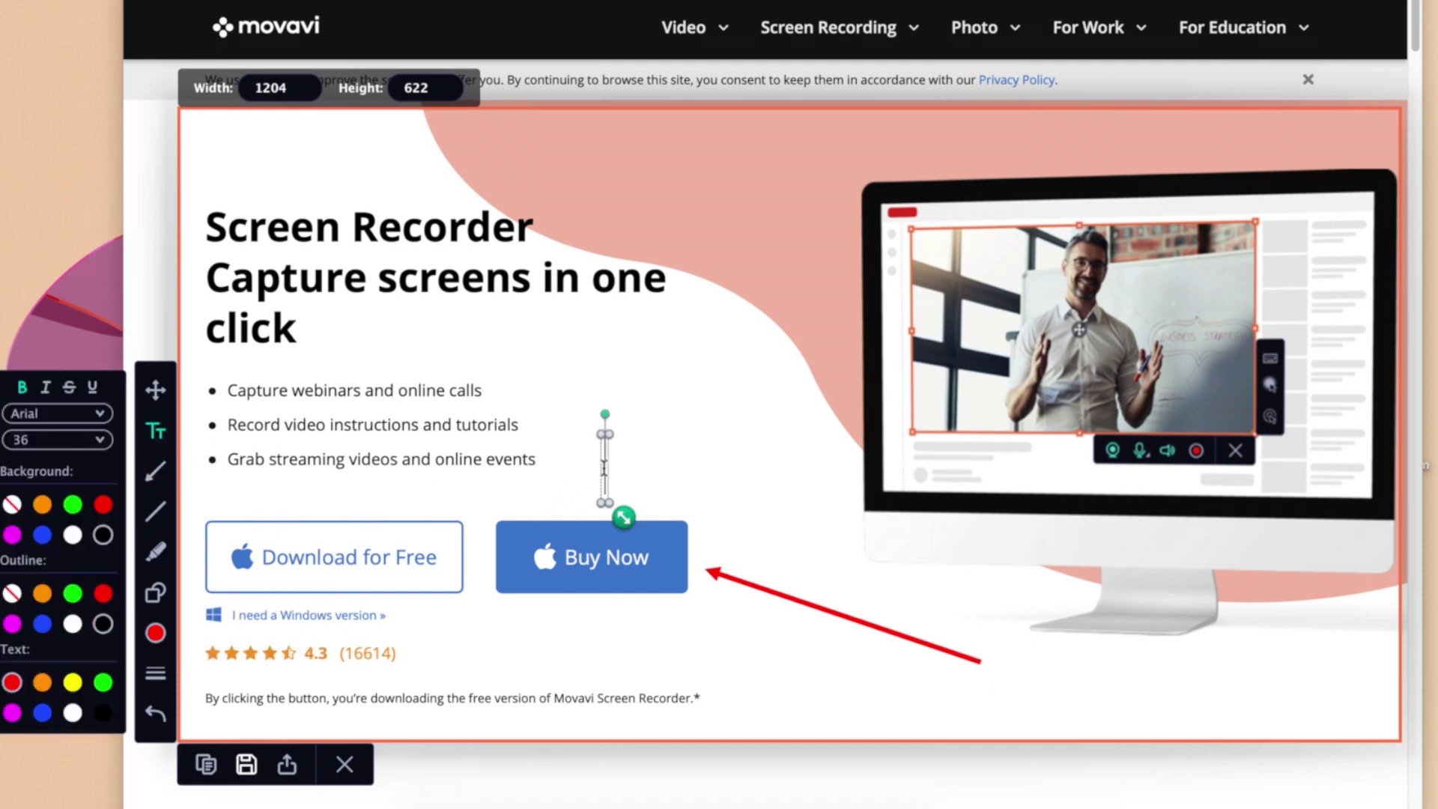
type("Add tex")
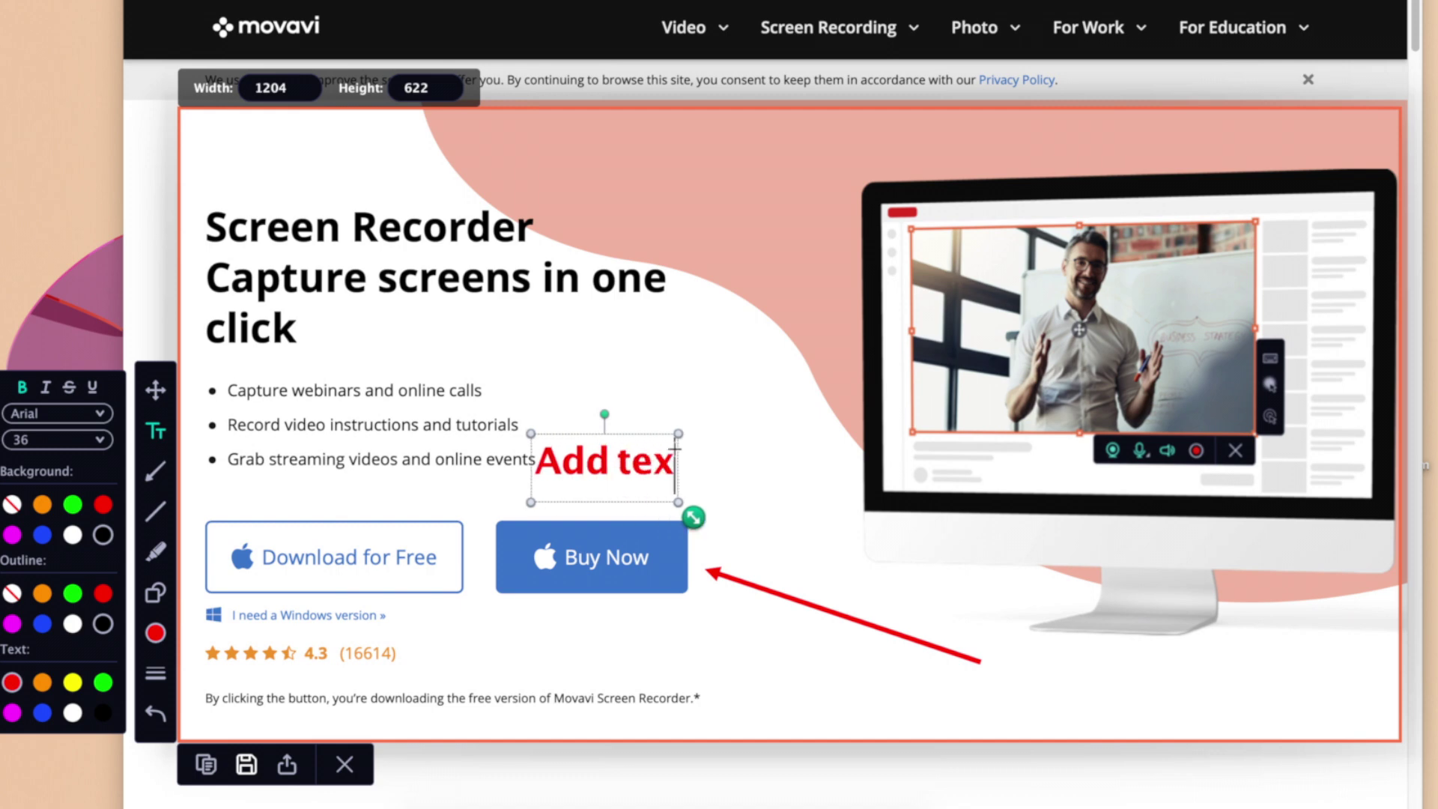
type("t as well")
left_click(696, 399)
left_click(623, 455)
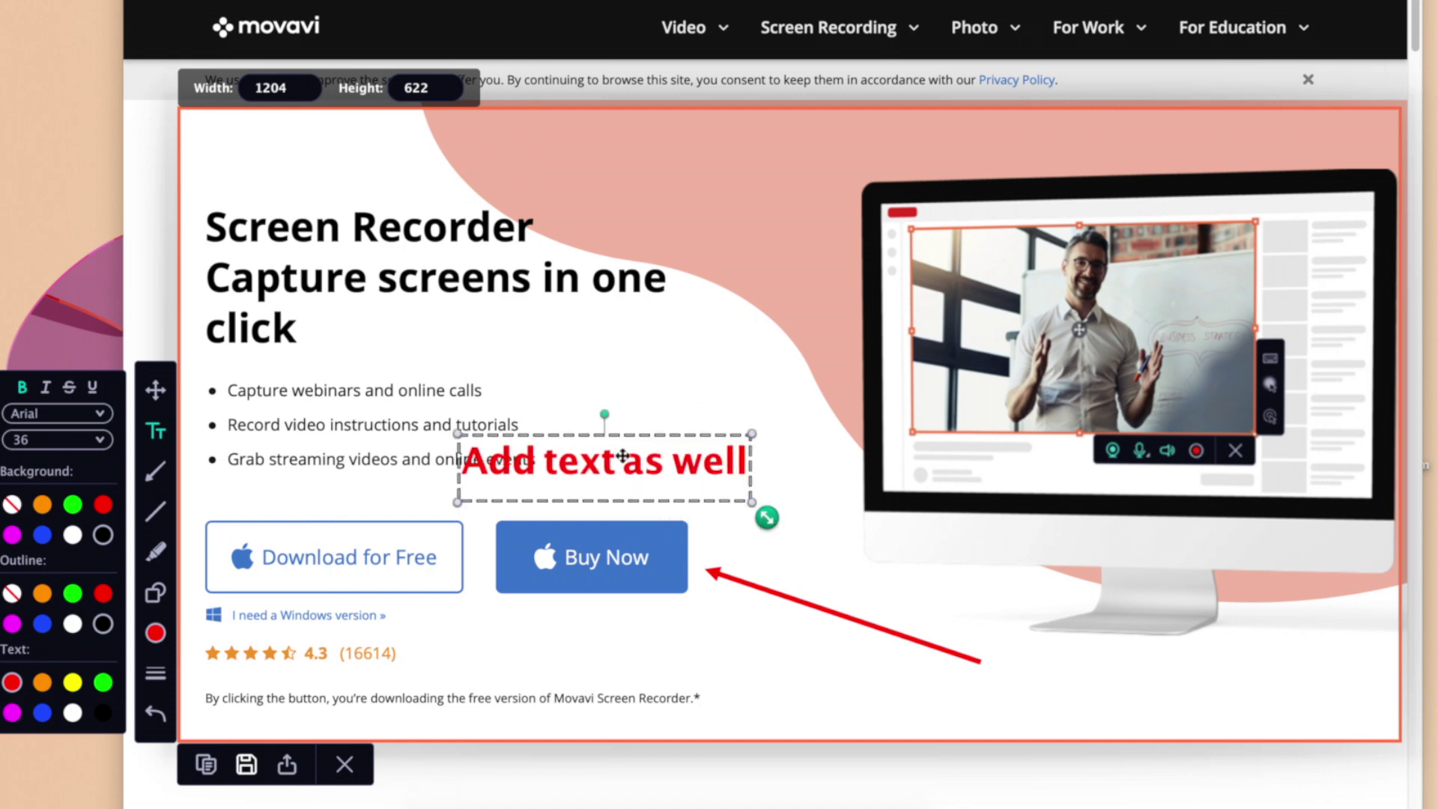
left_click_drag(623, 455, 1067, 669)
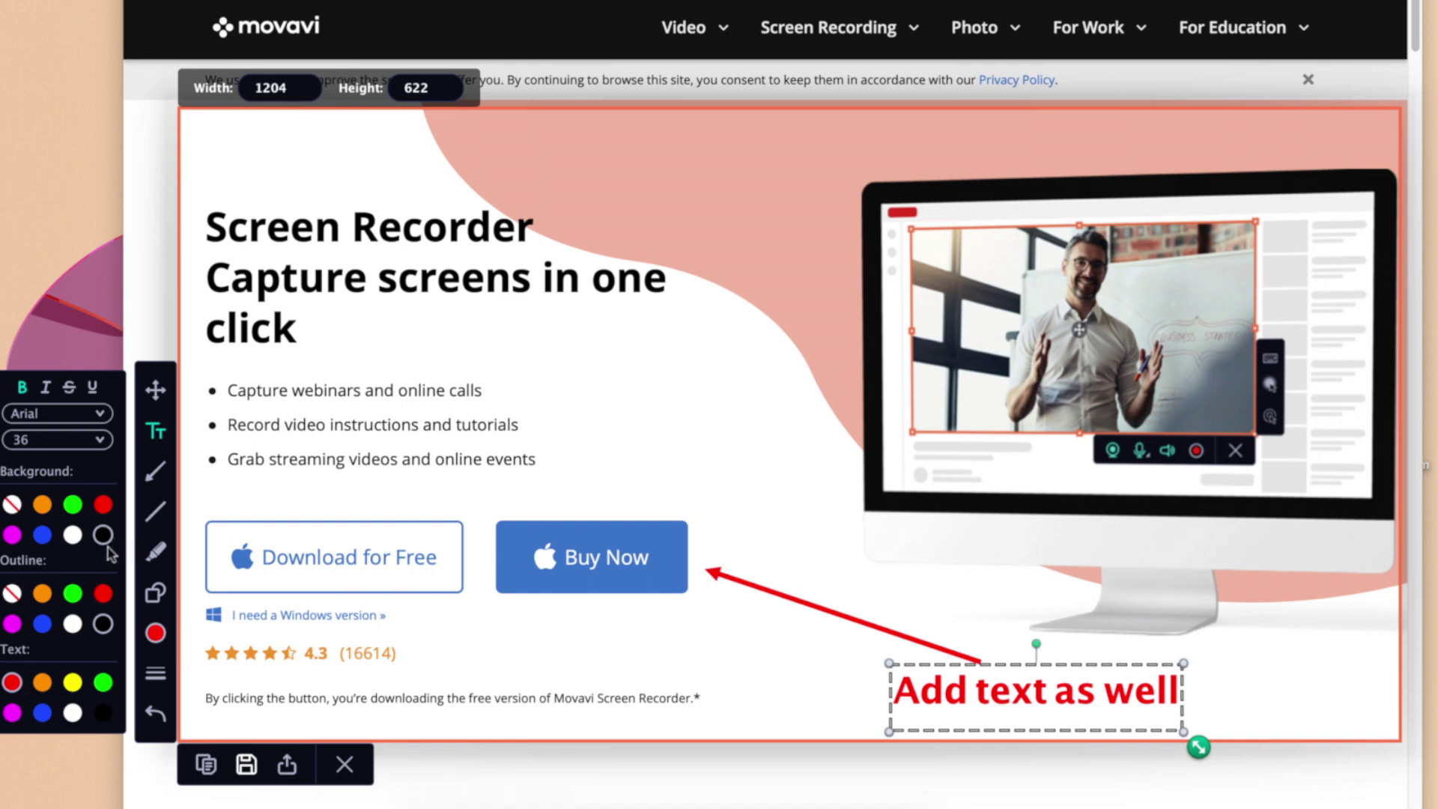
left_click(155, 551)
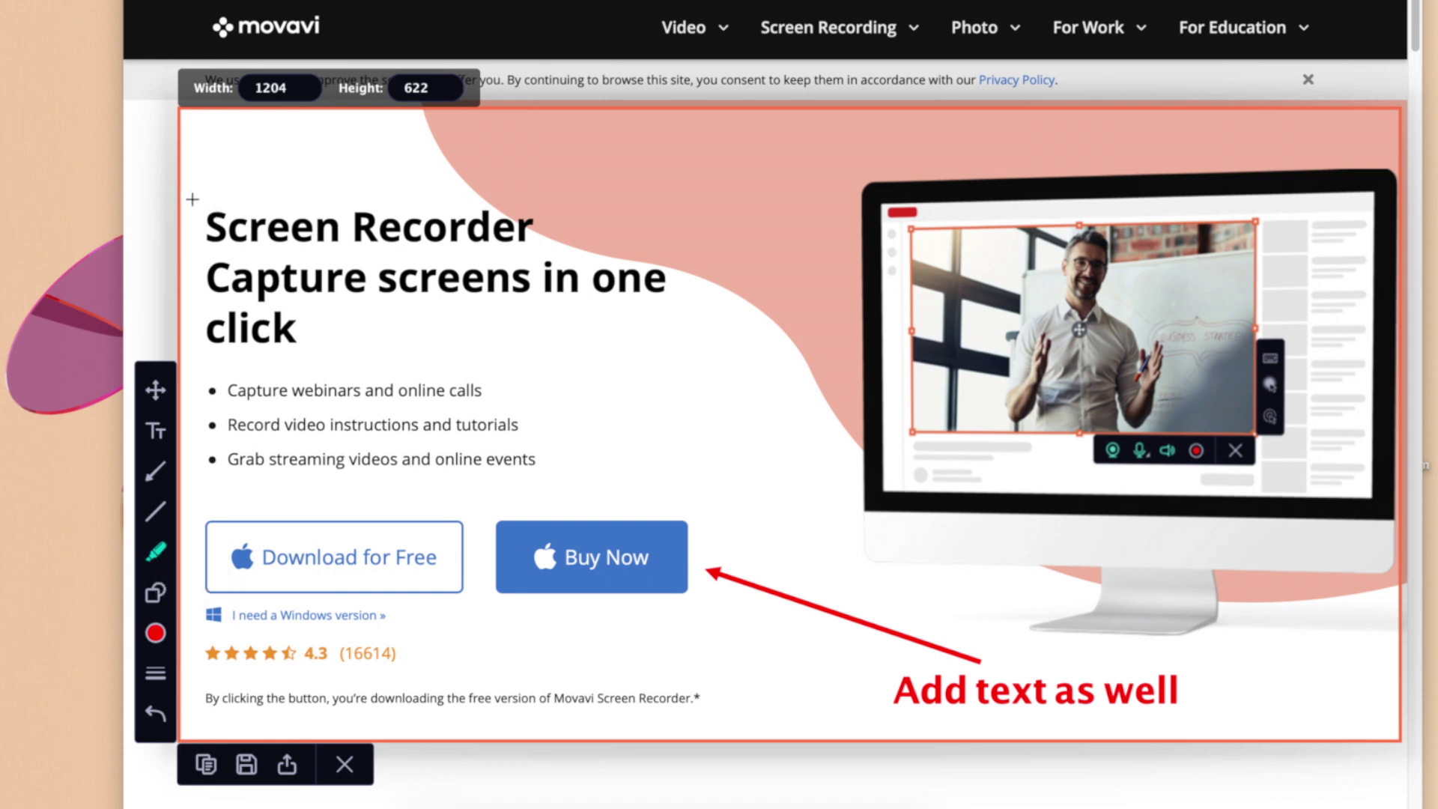
left_click_drag(193, 200, 684, 361)
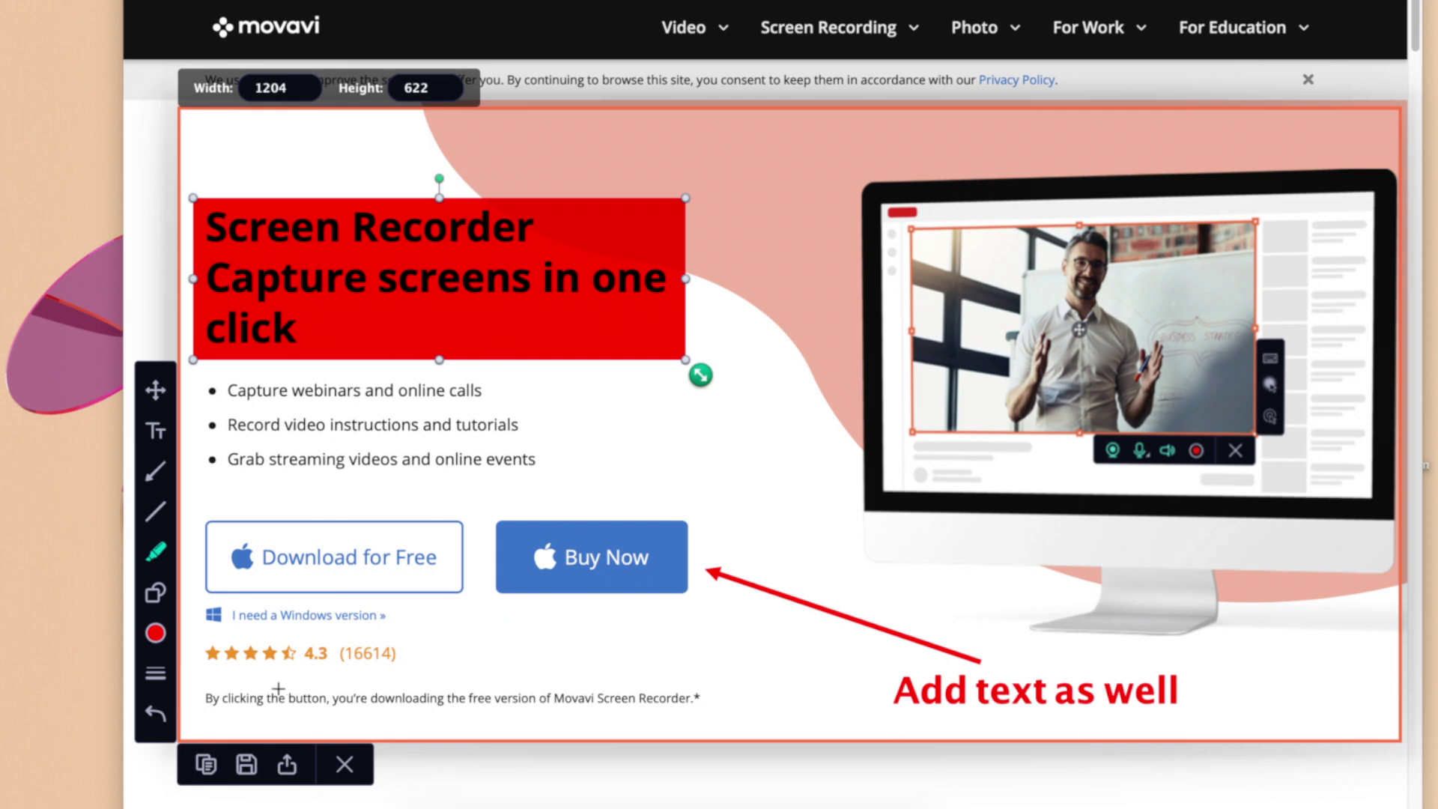
- Check the Share menu, then save the annotated screenshot as a PNG
left_click(288, 767)
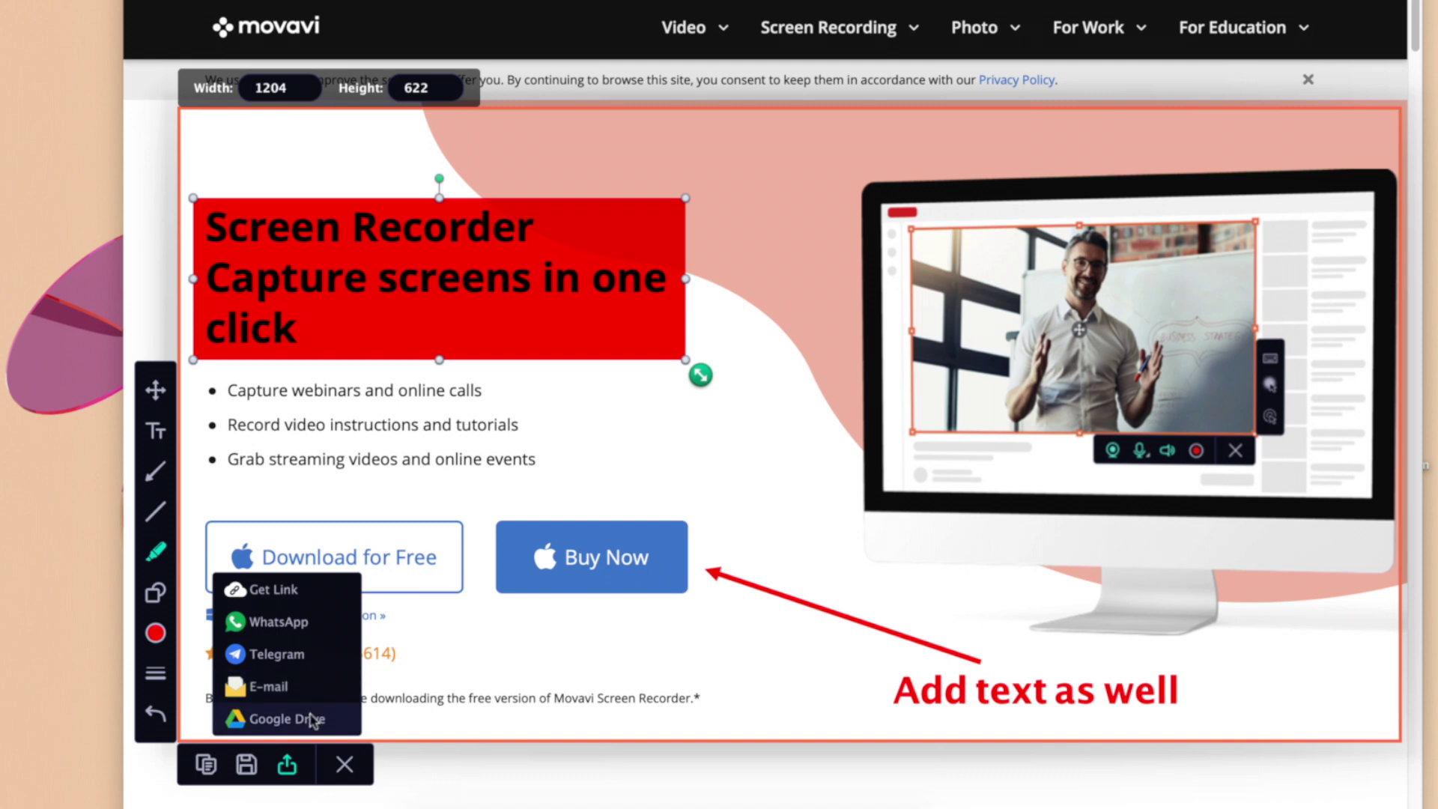
left_click(247, 769)
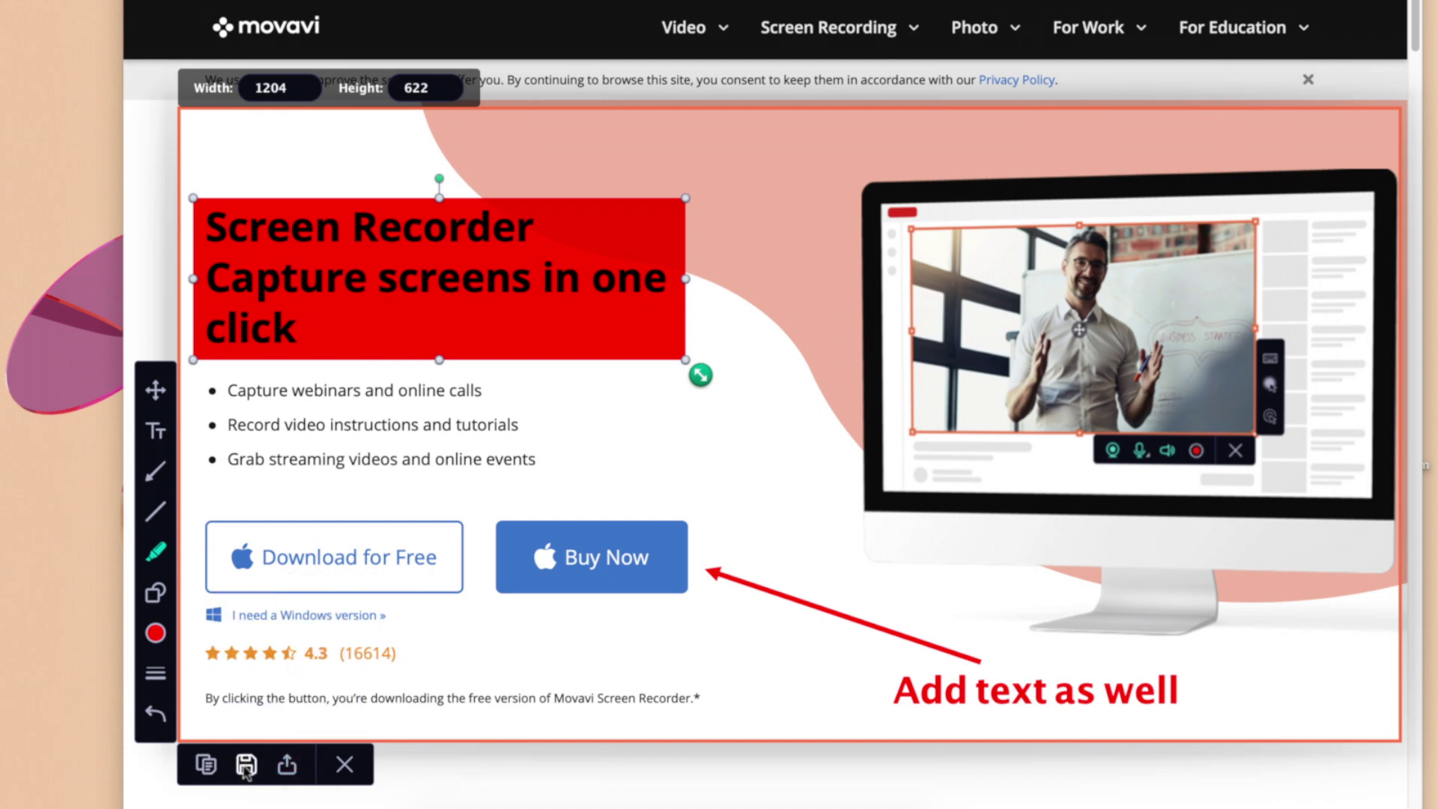
left_click(246, 767)
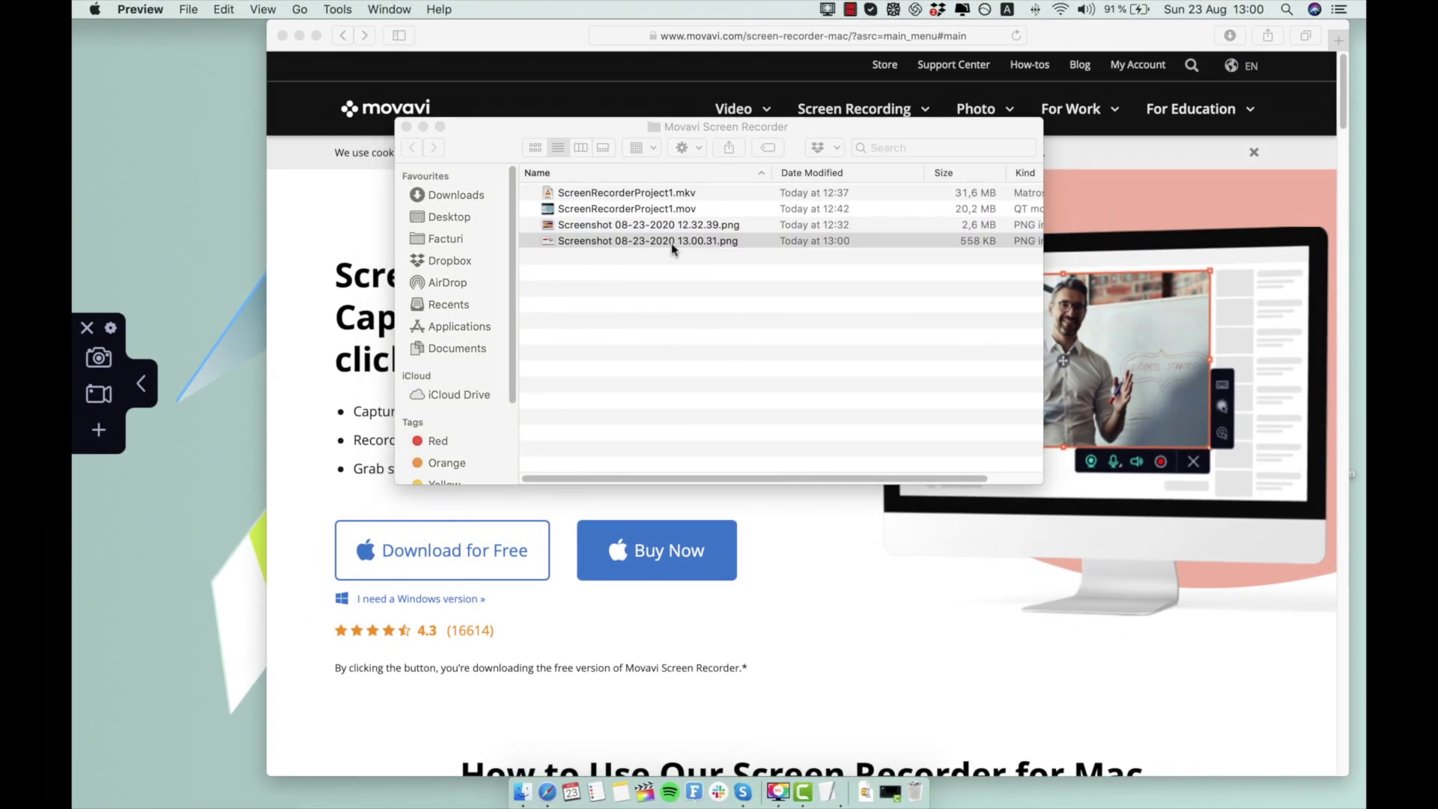
- Open the saved screenshot in Preview and make its window narrower
double_click(670, 243)
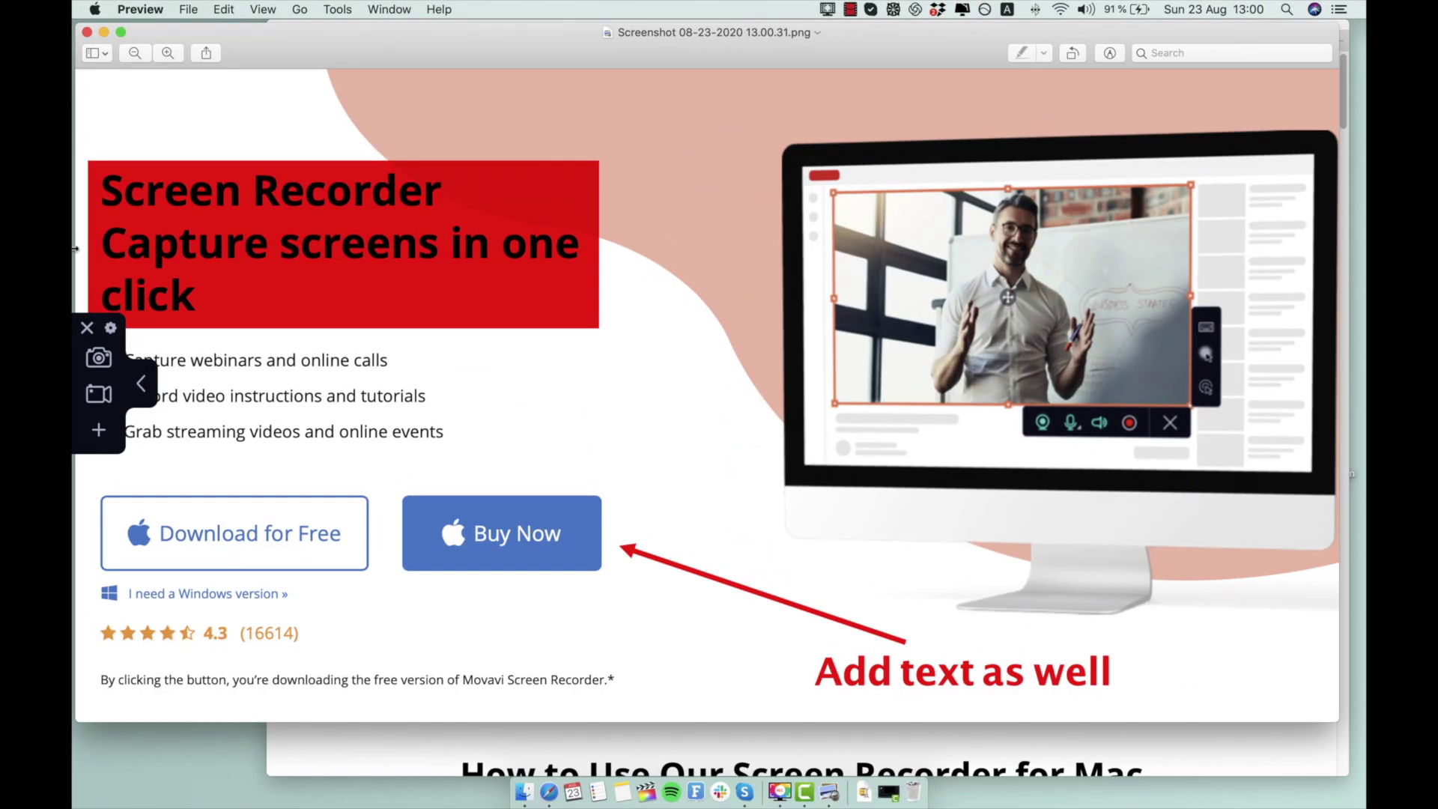
left_click_drag(77, 248, 256, 265)
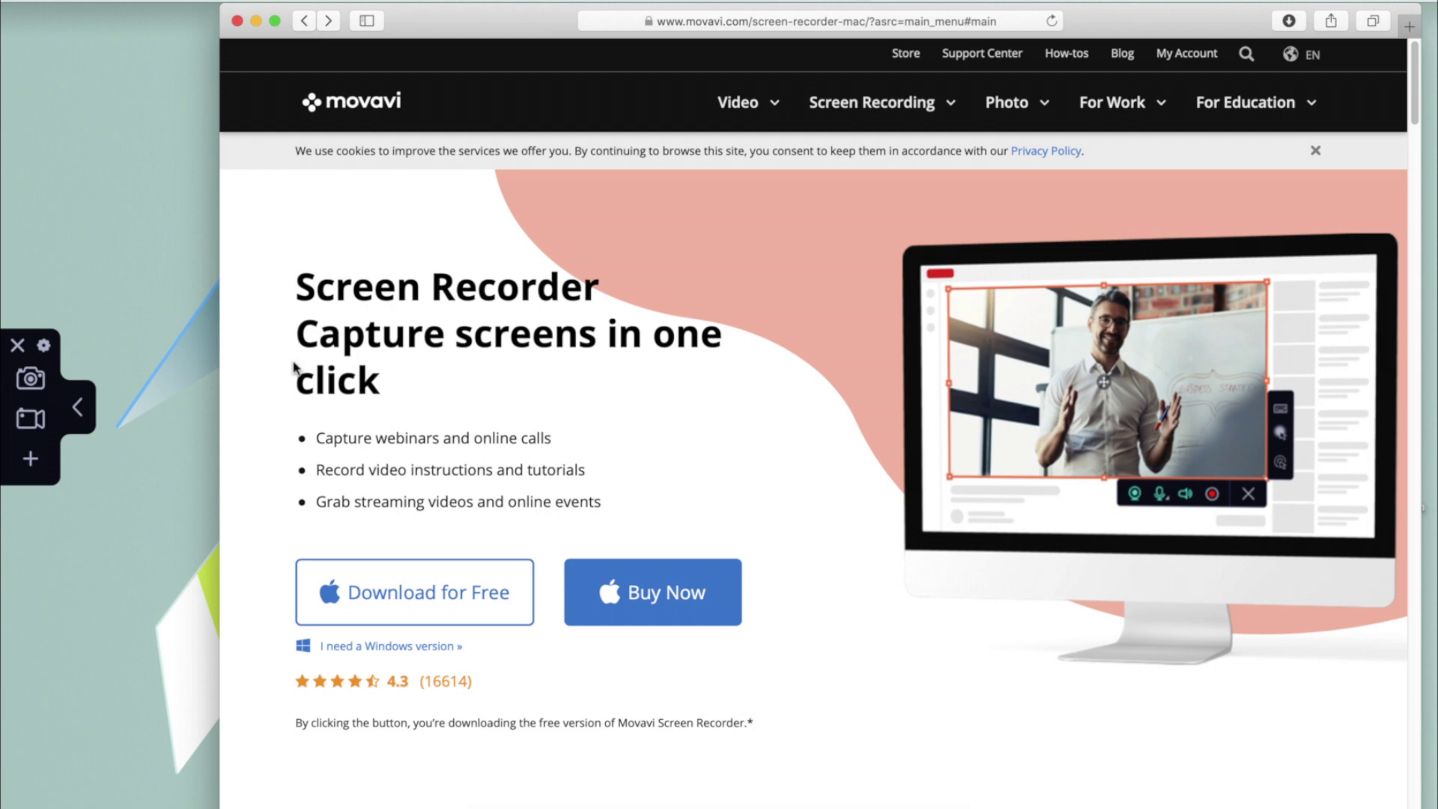
- Focus the Movavi side panel and launch the screen recording tool
left_click(7, 402)
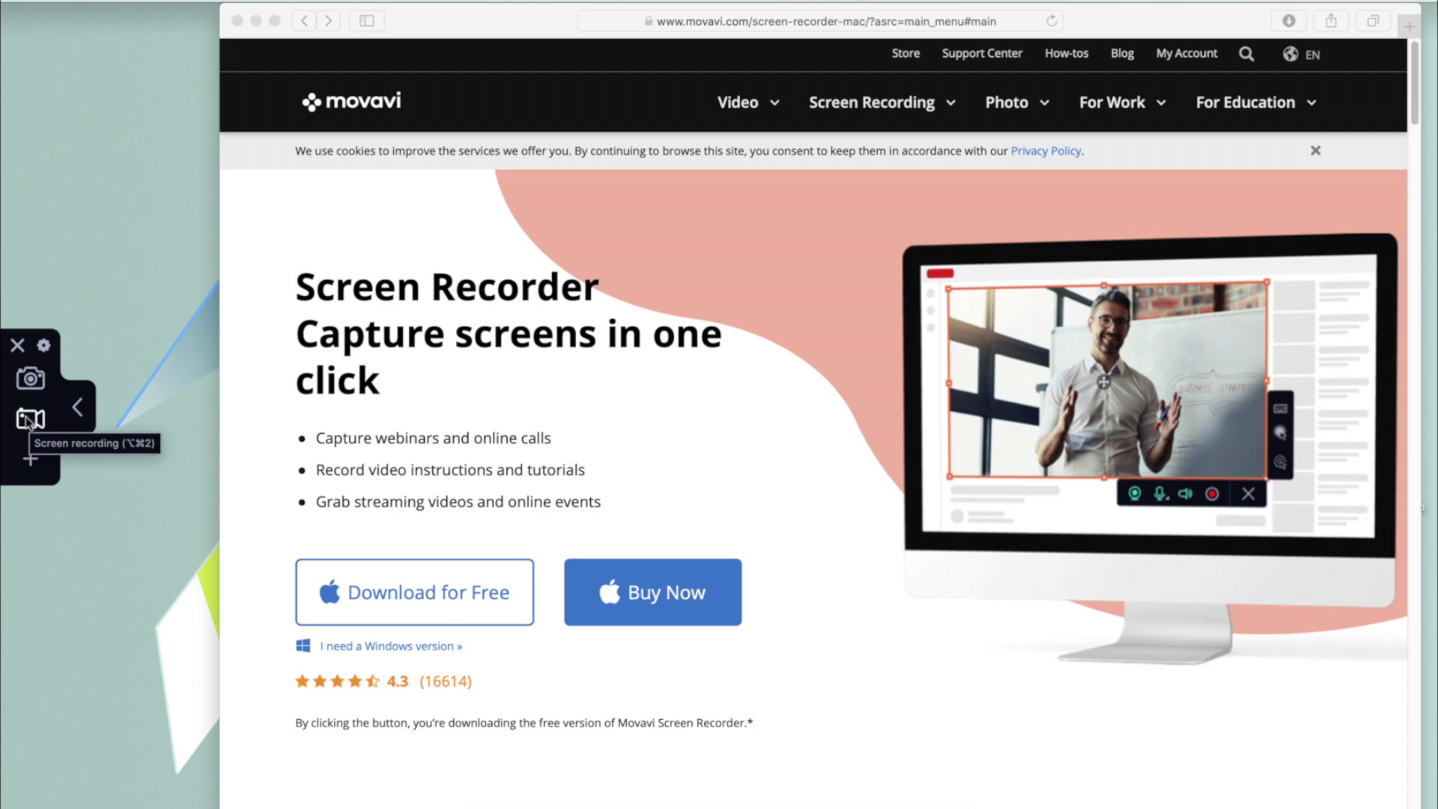
left_click(27, 421)
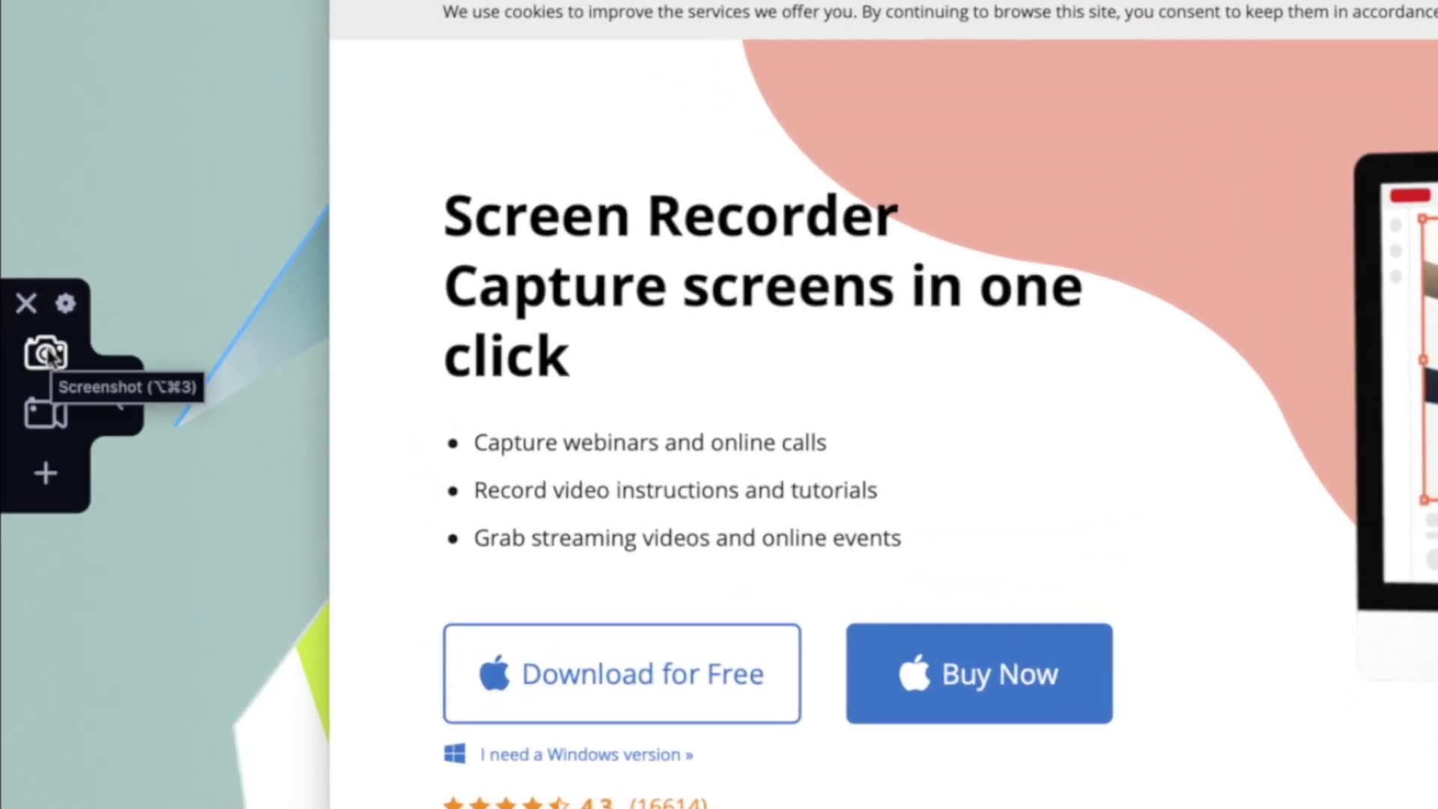
left_click(48, 423)
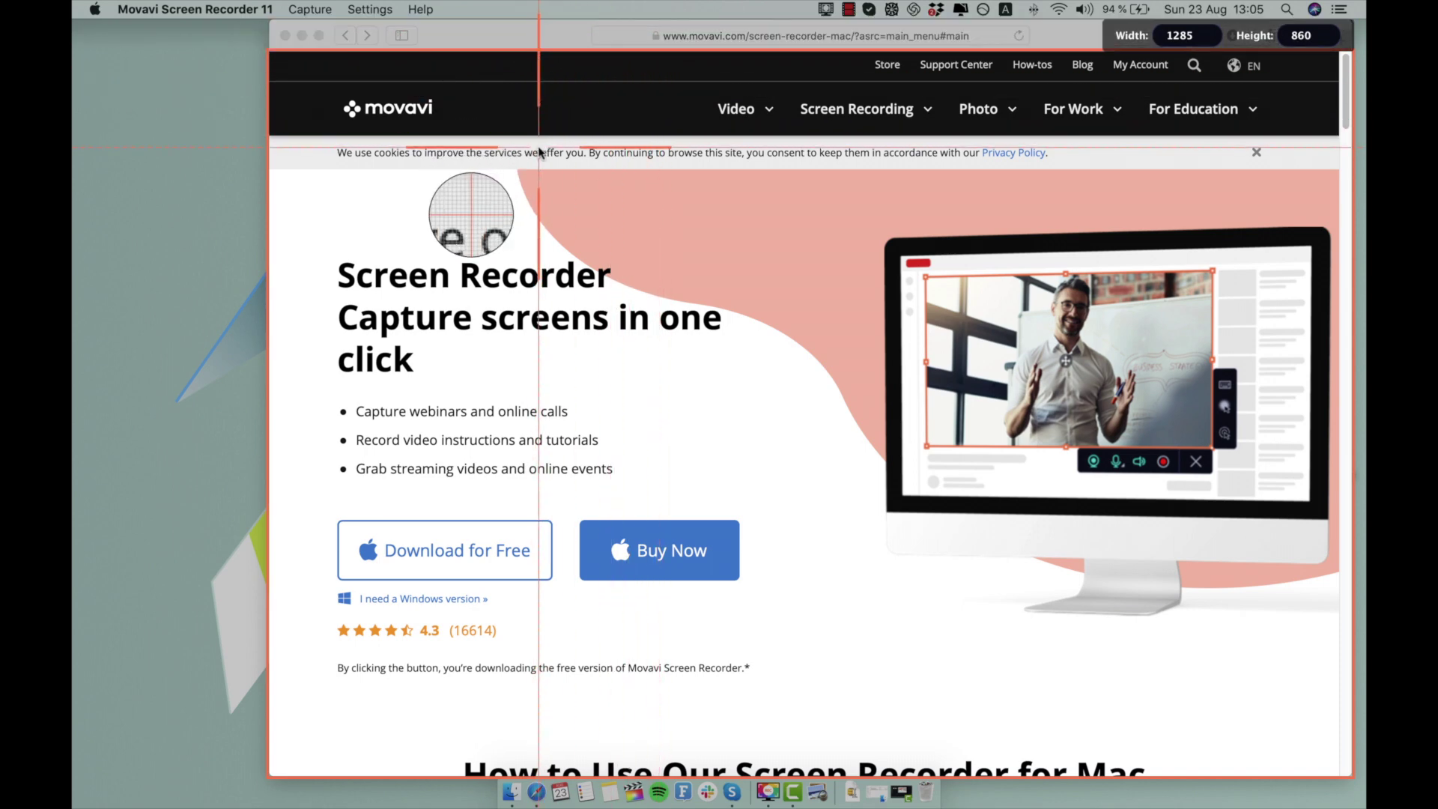
- Snap the recording frame to the Safari window's page content area
left_click(416, 178)
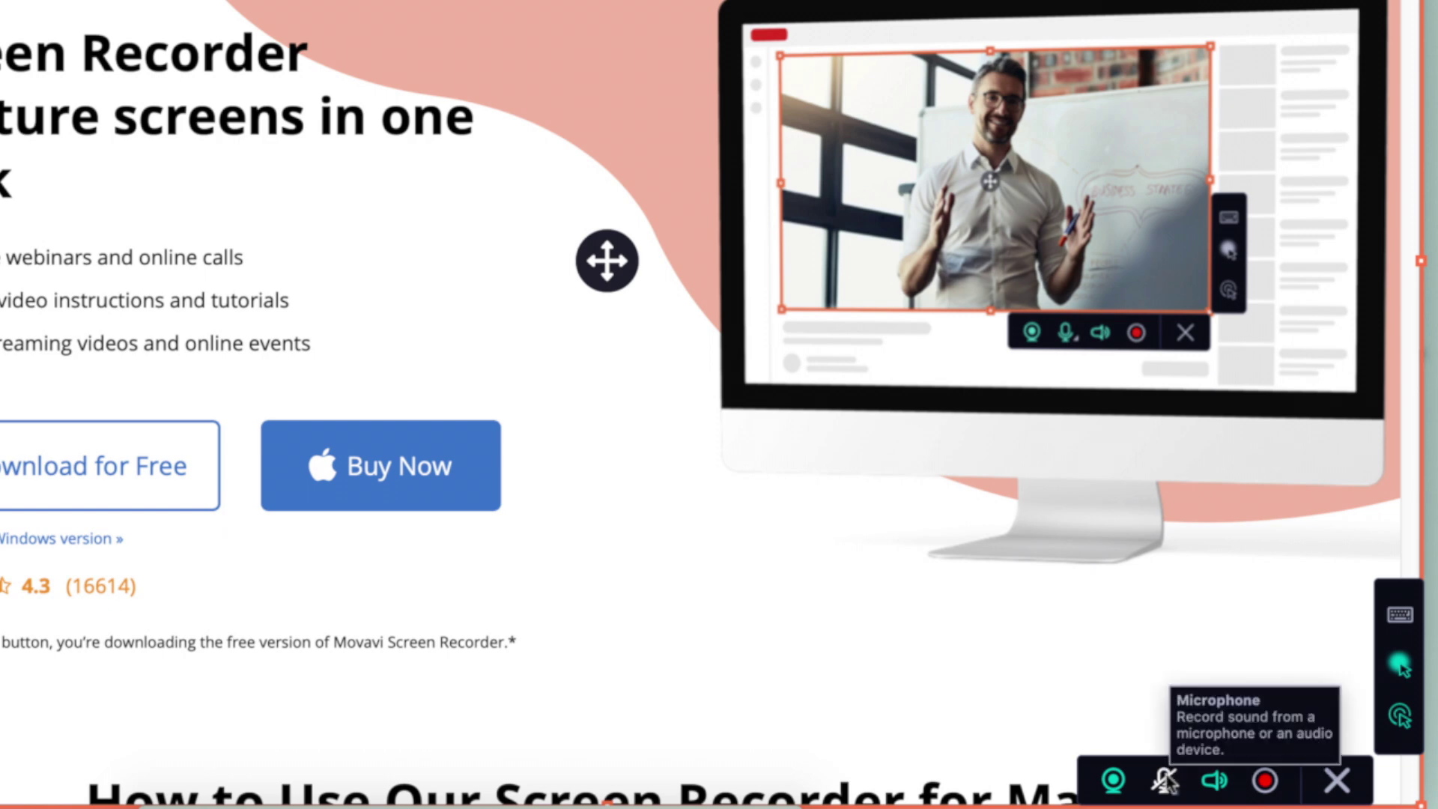
- Mute system audio, then record about 12 seconds of scrolling and clicking Download for Free
left_click(1214, 783)
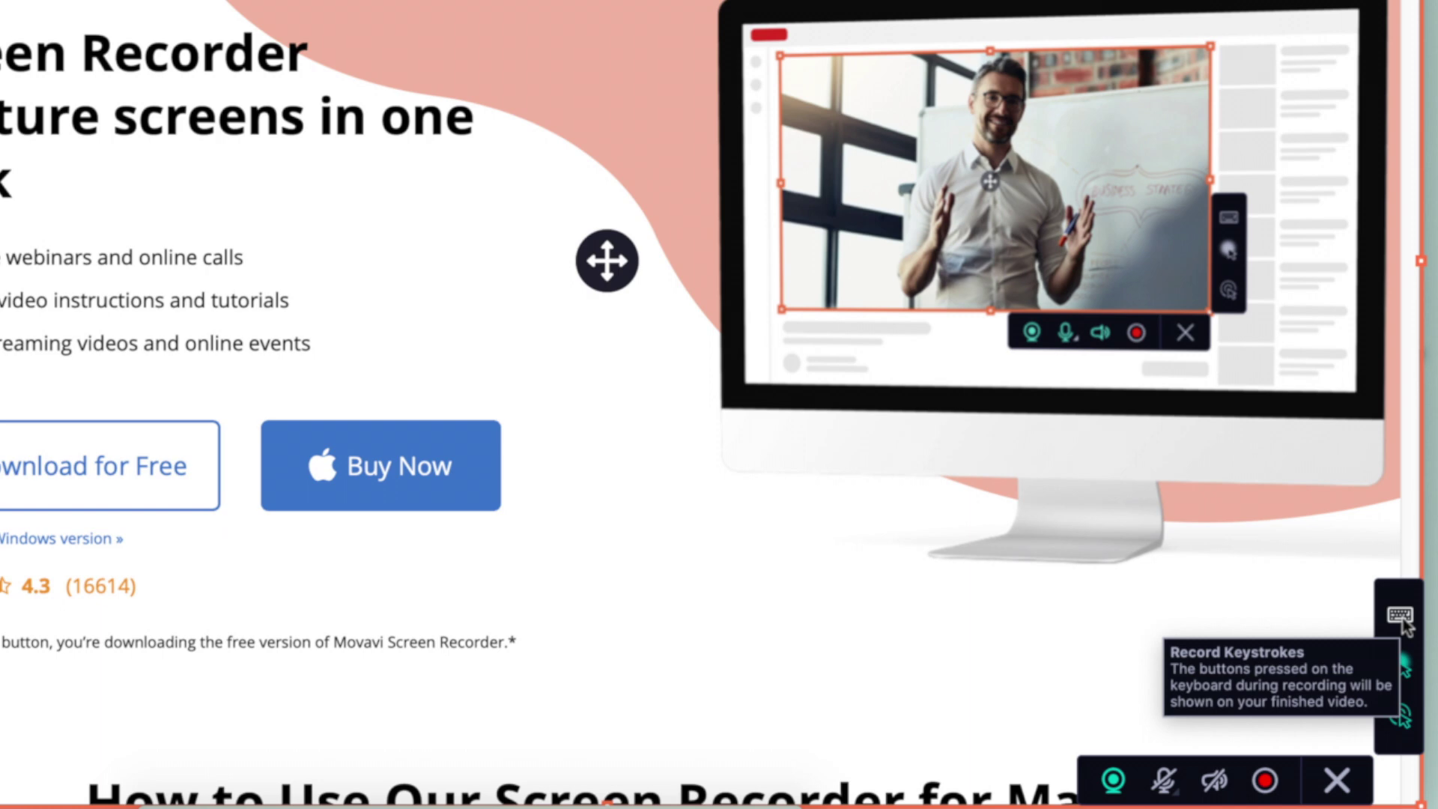
left_click(1400, 618)
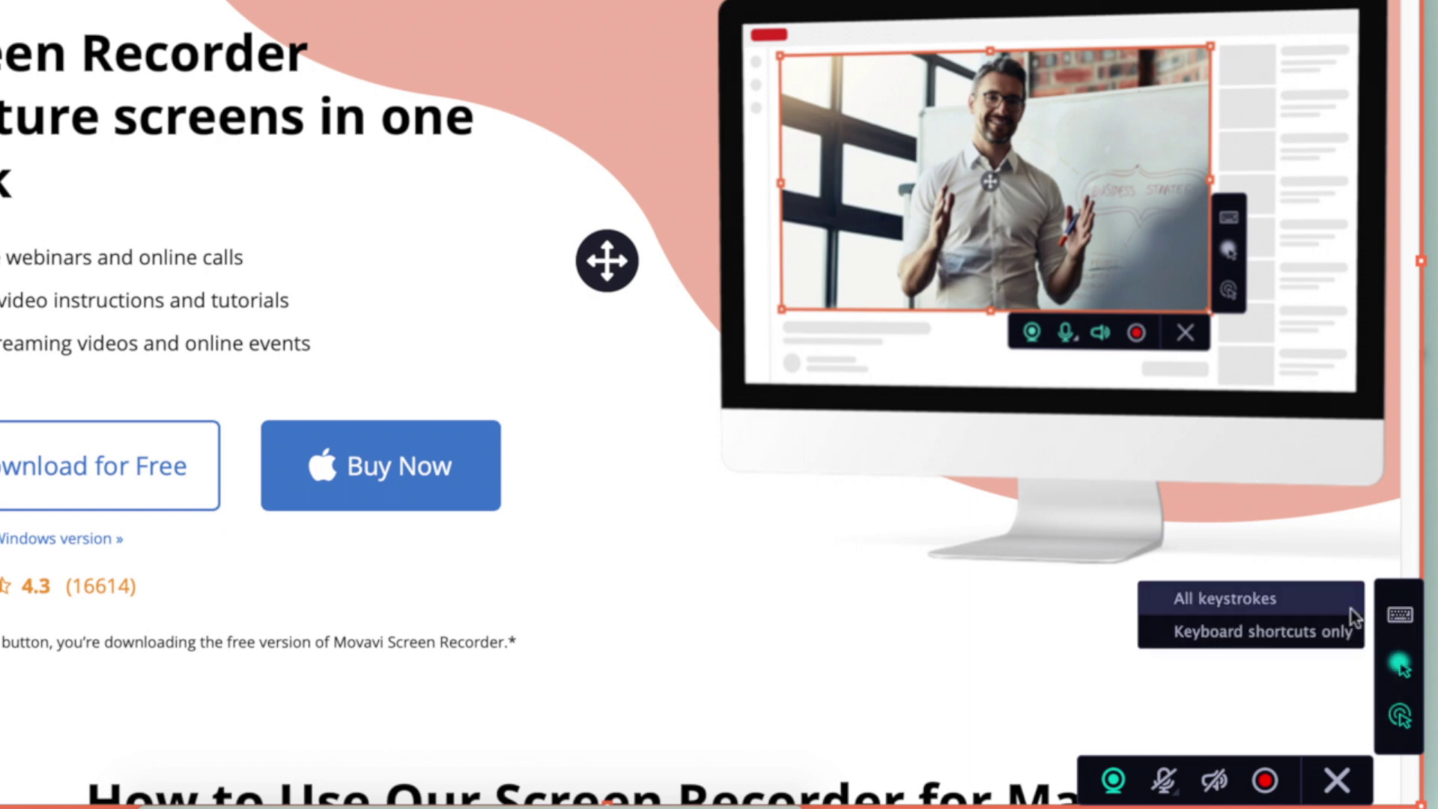
left_click(1402, 673)
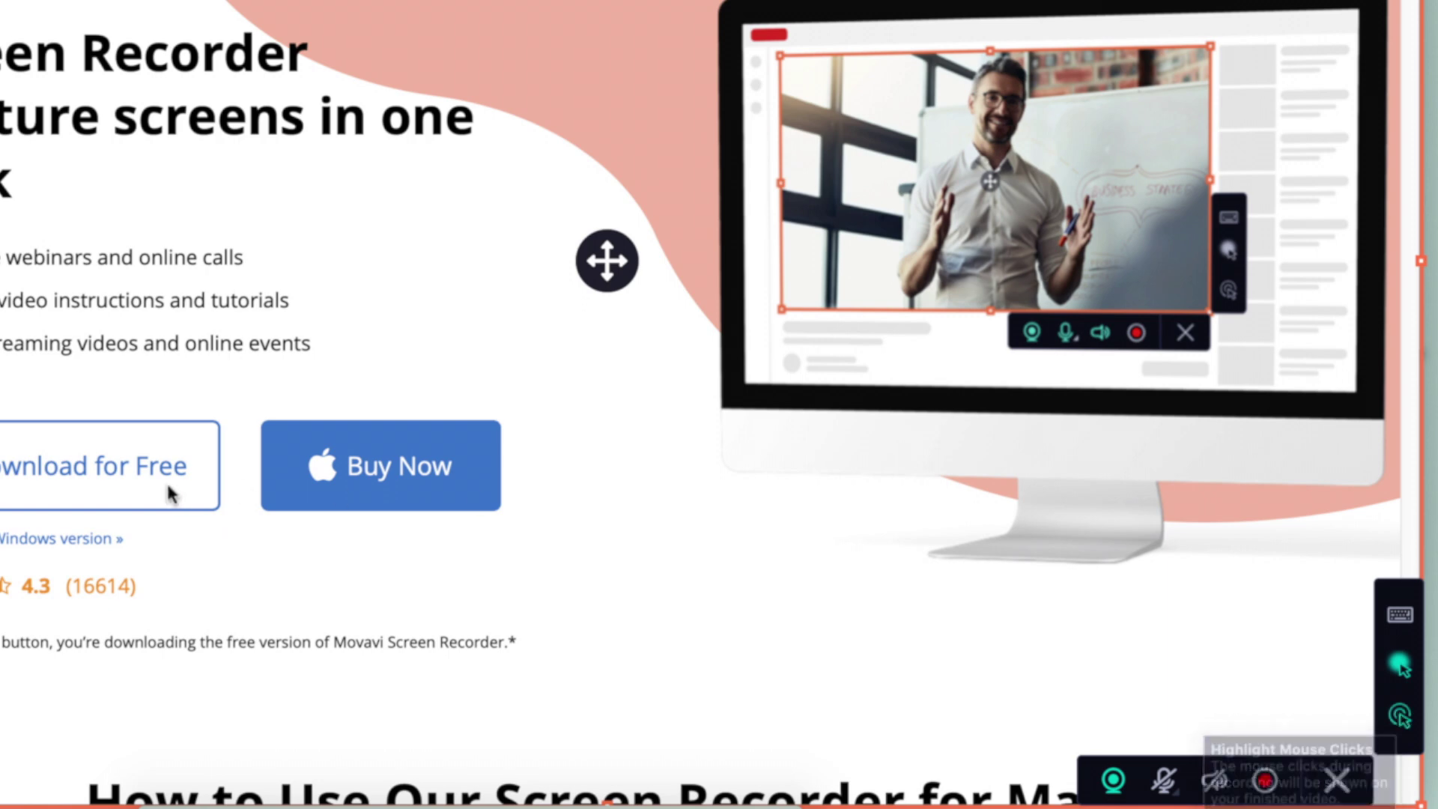
scroll(258, 567, "down", 5)
scroll(287, 573, "up", 3)
scroll(287, 571, "up", 3)
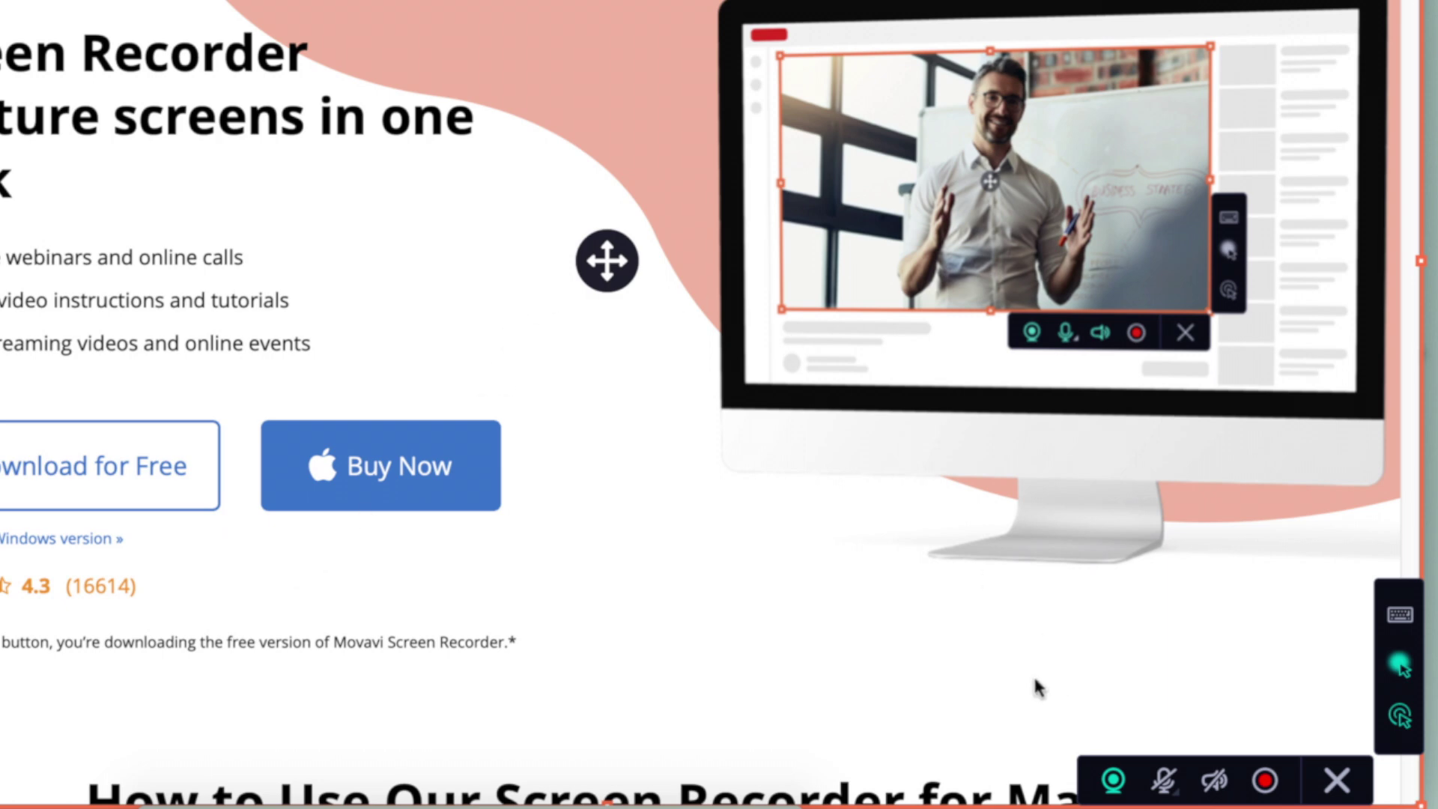
left_click(1264, 783)
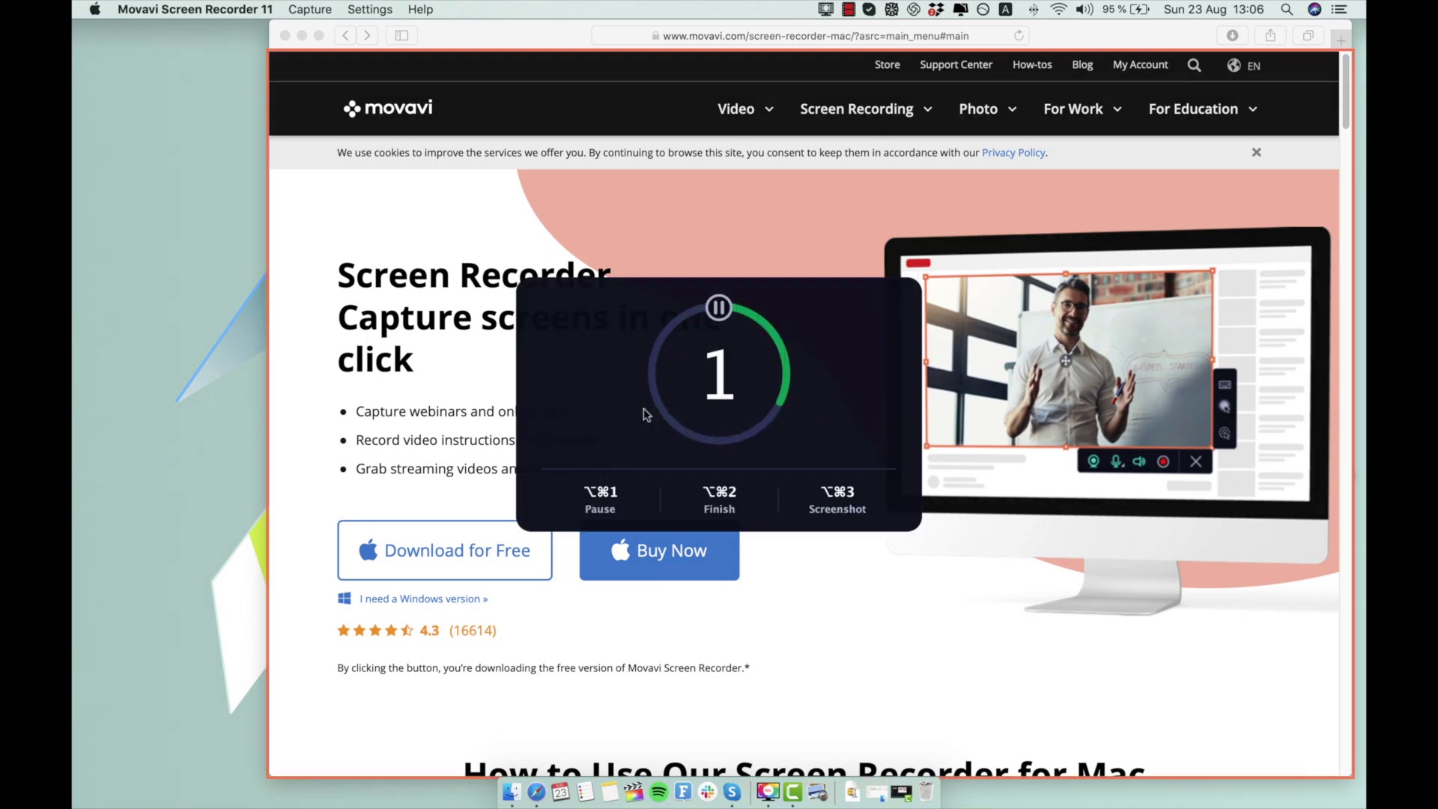
scroll(666, 428, "down", 2)
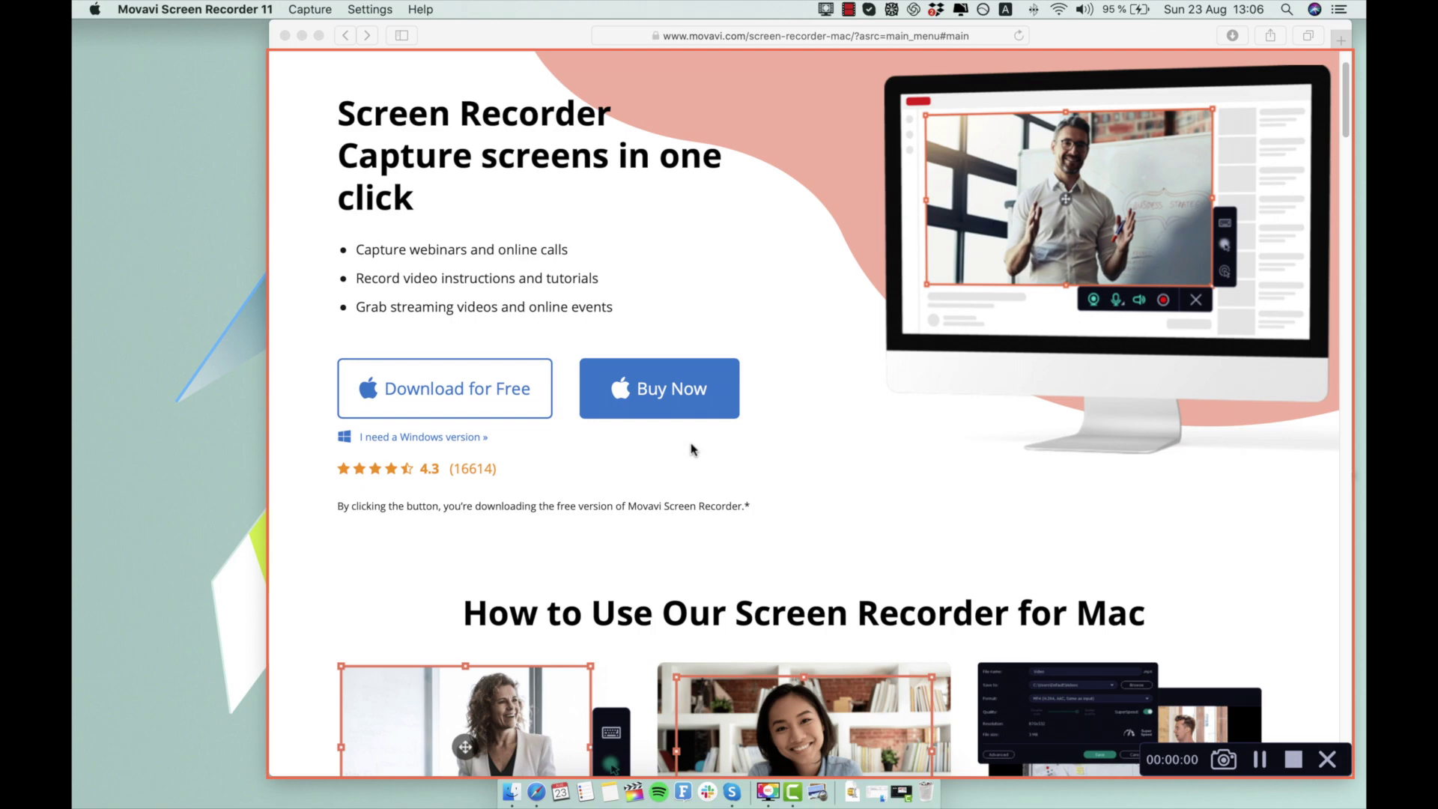
scroll(694, 449, "down", 3)
scroll(695, 599, "down", 5)
scroll(705, 590, "down", 4)
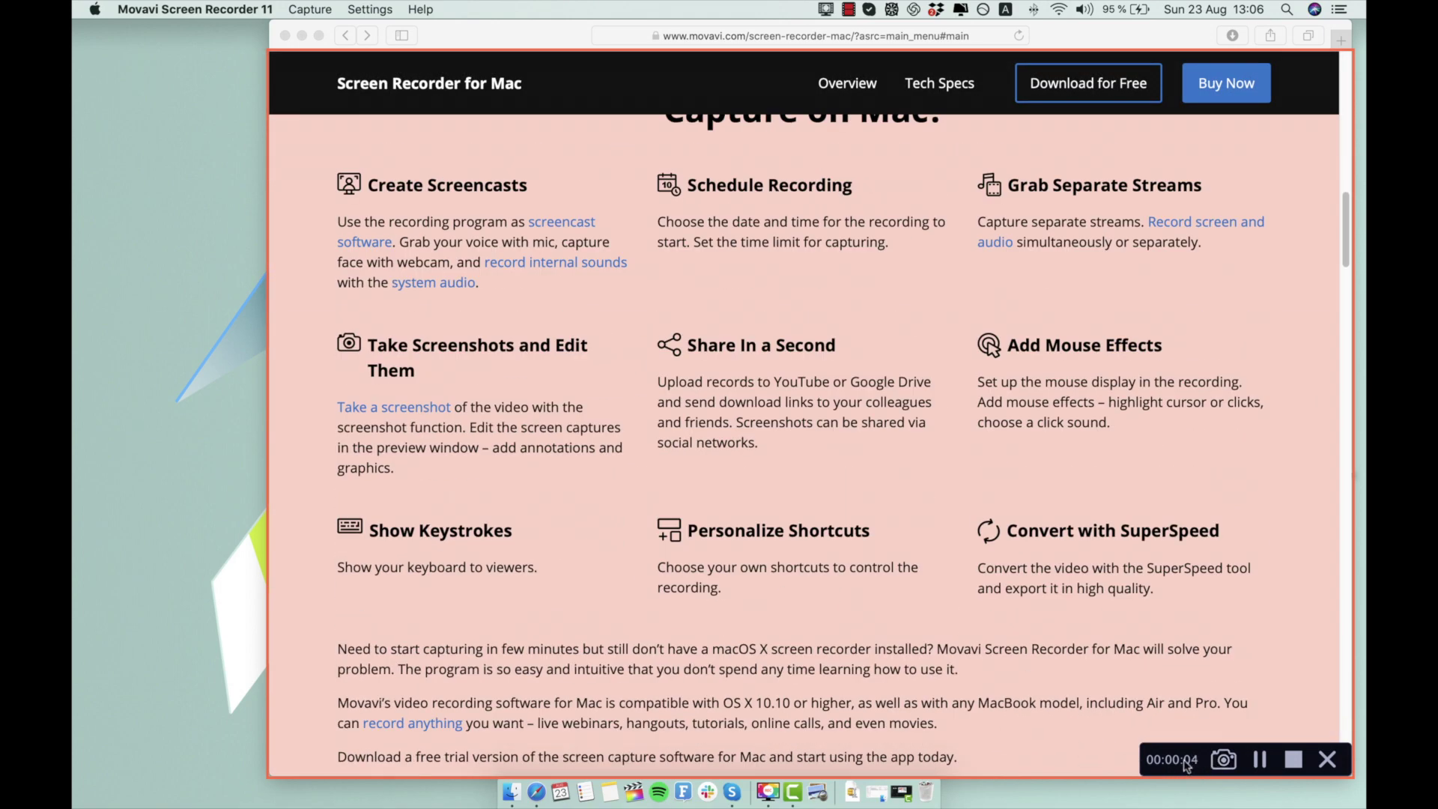
scroll(996, 602, "up", 2)
scroll(995, 595, "up", 5)
scroll(996, 595, "up", 5)
left_click(458, 551)
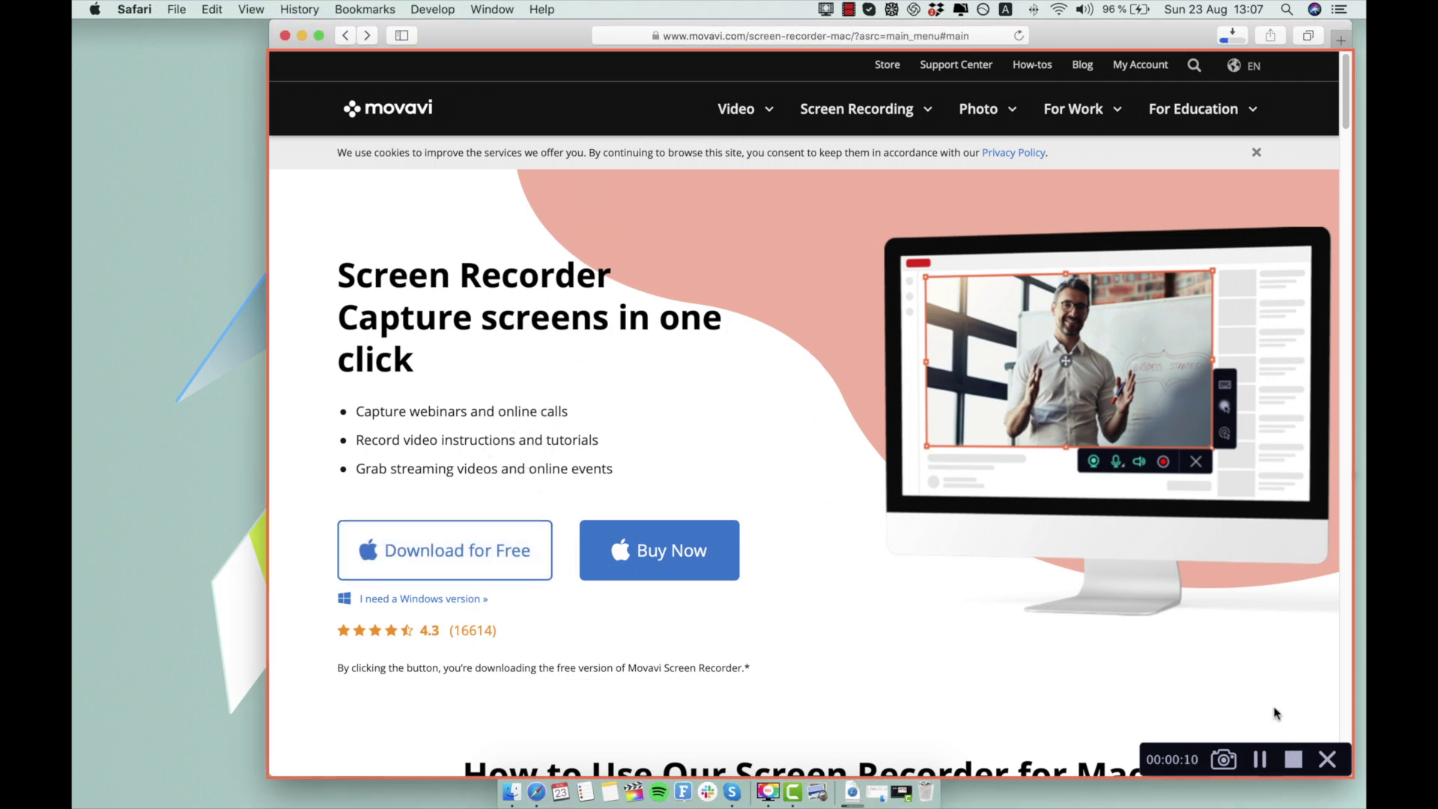
scroll(899, 652, "down", 3)
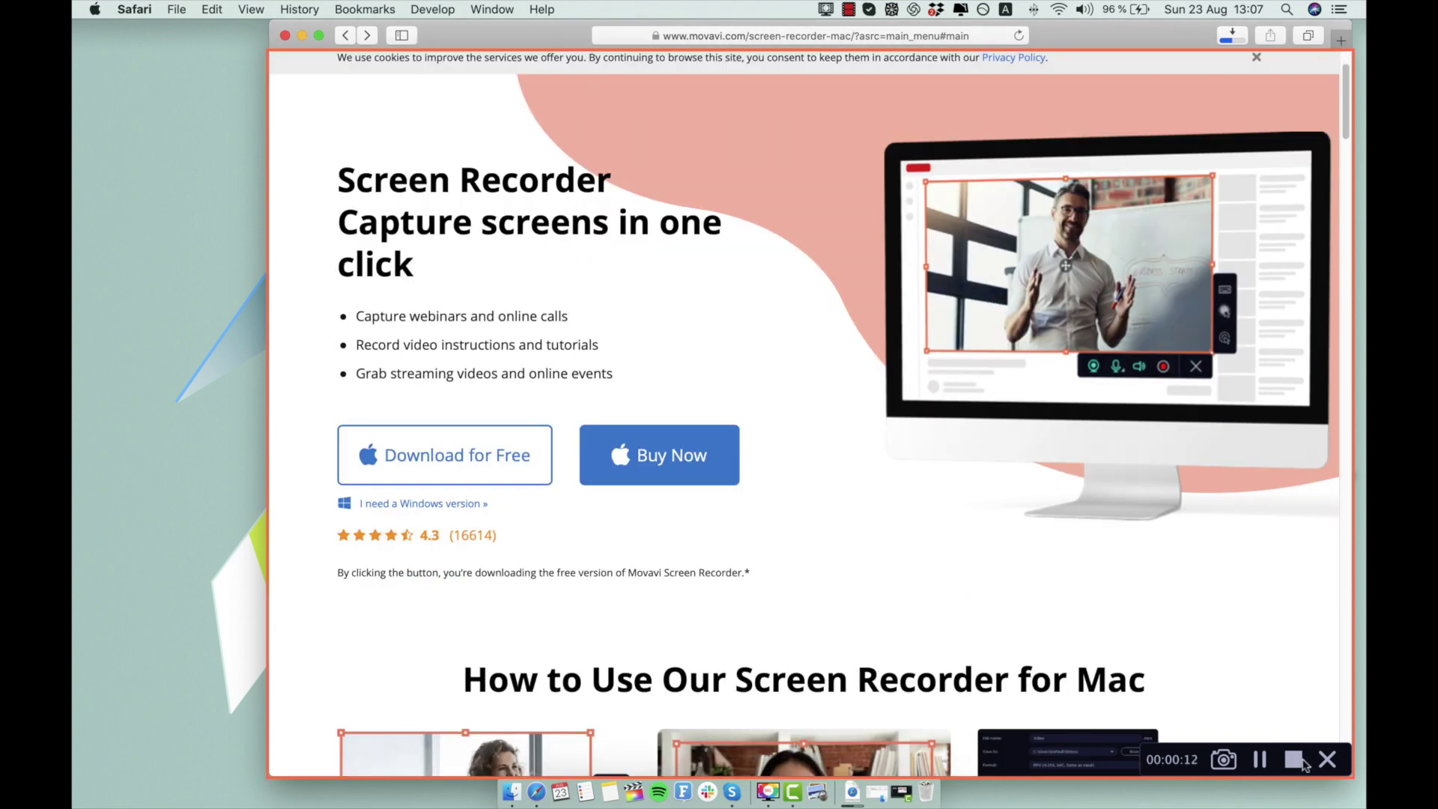
- Stop recording and preview the 13-second clip, pausing near nine seconds
left_click(1293, 760)
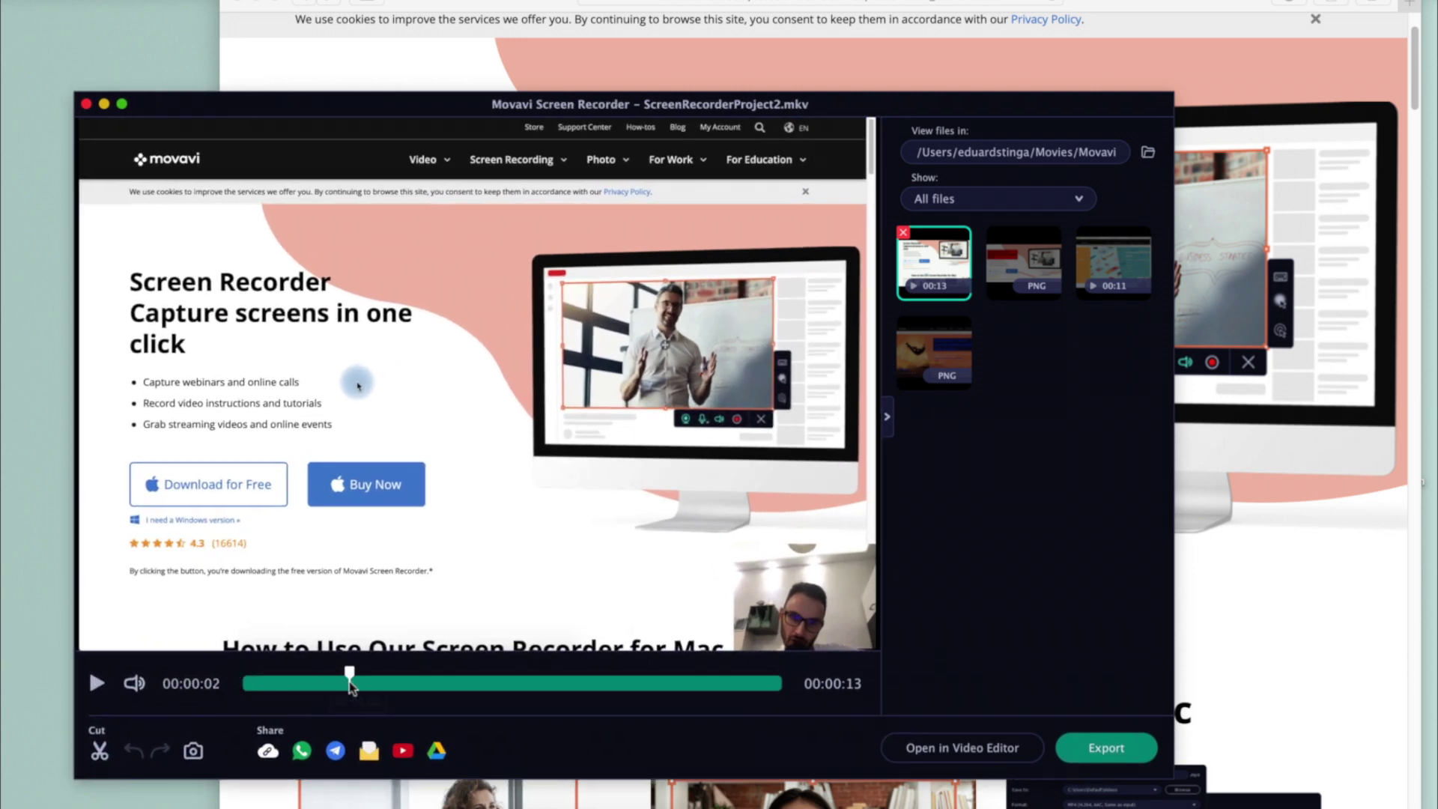
left_click(349, 682)
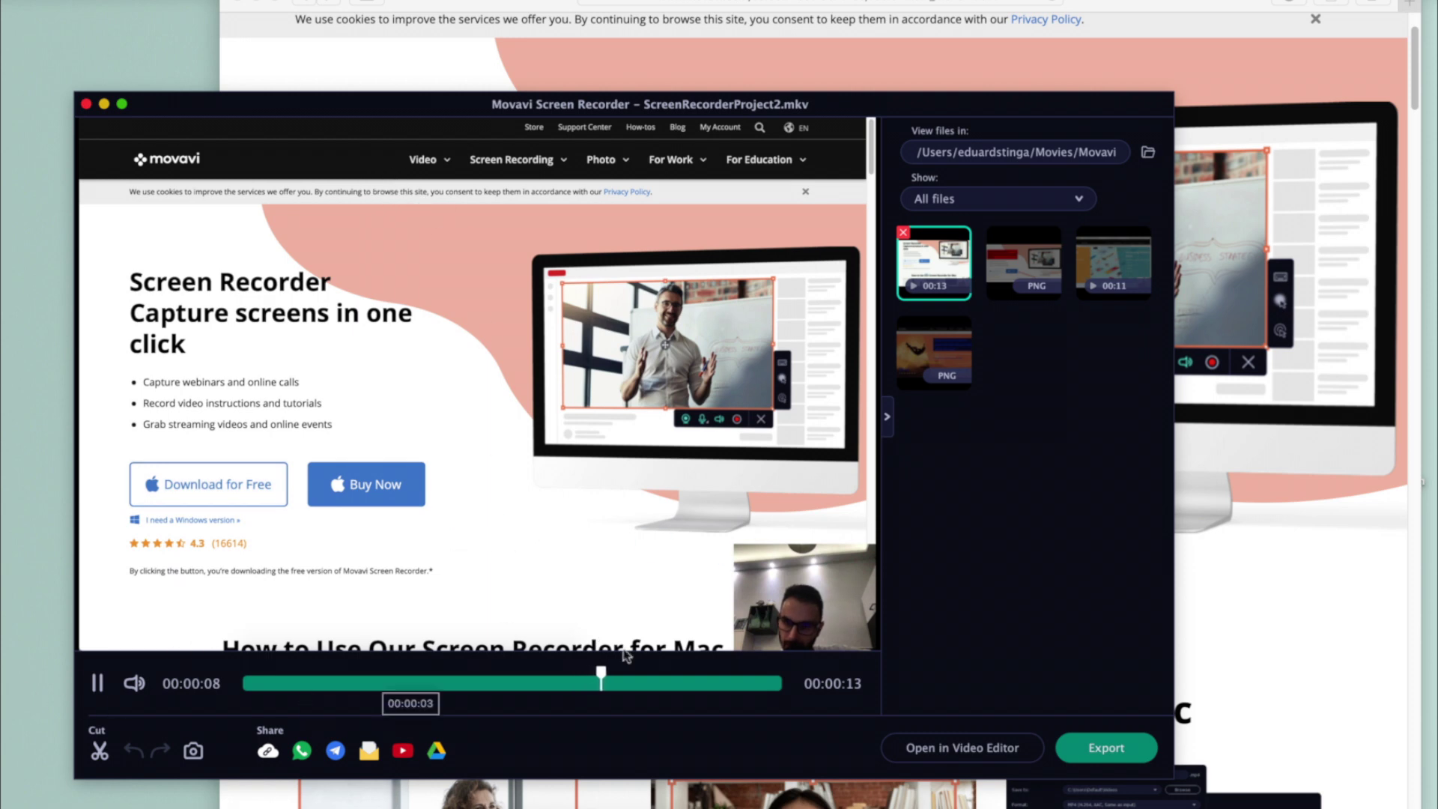
left_click(99, 686)
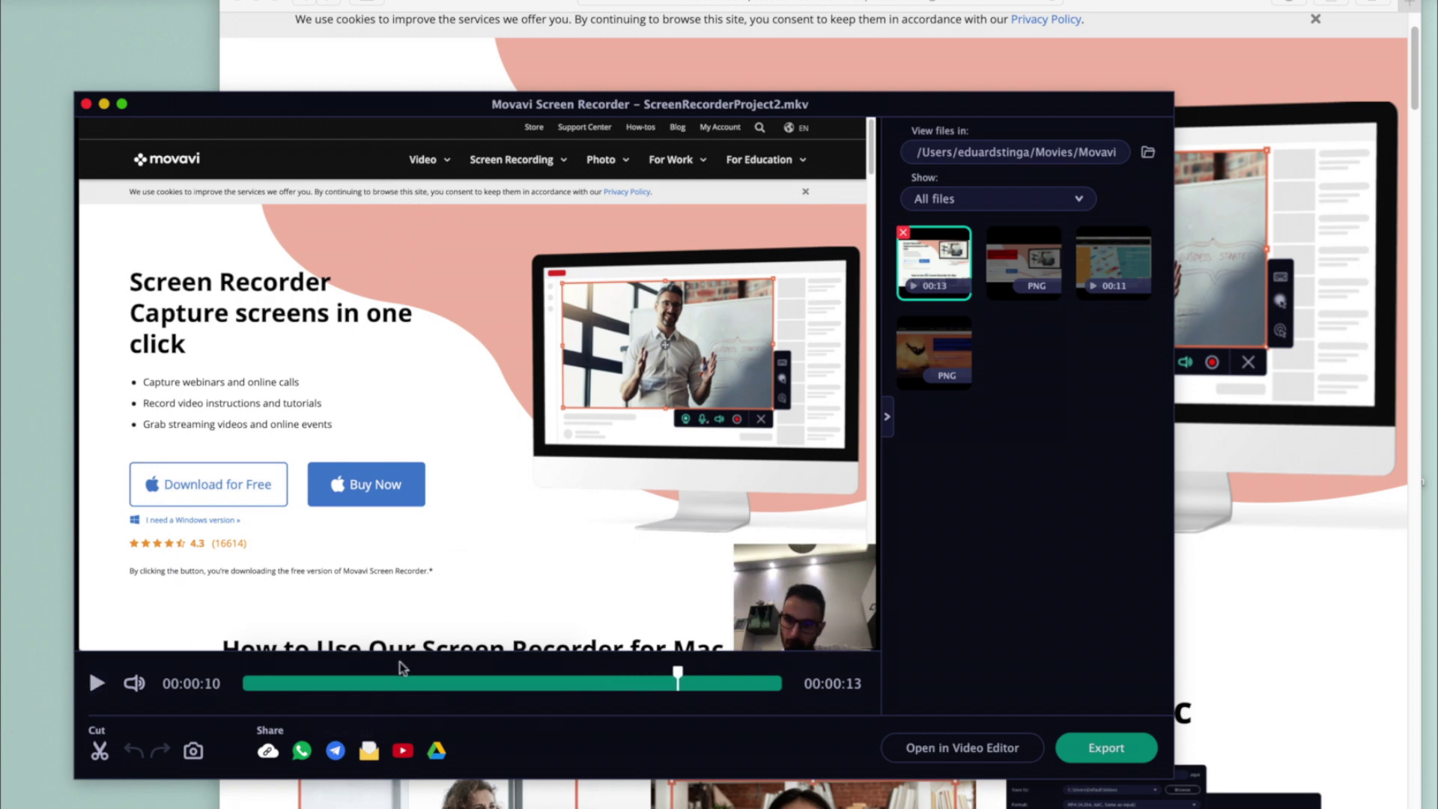
left_click(603, 679)
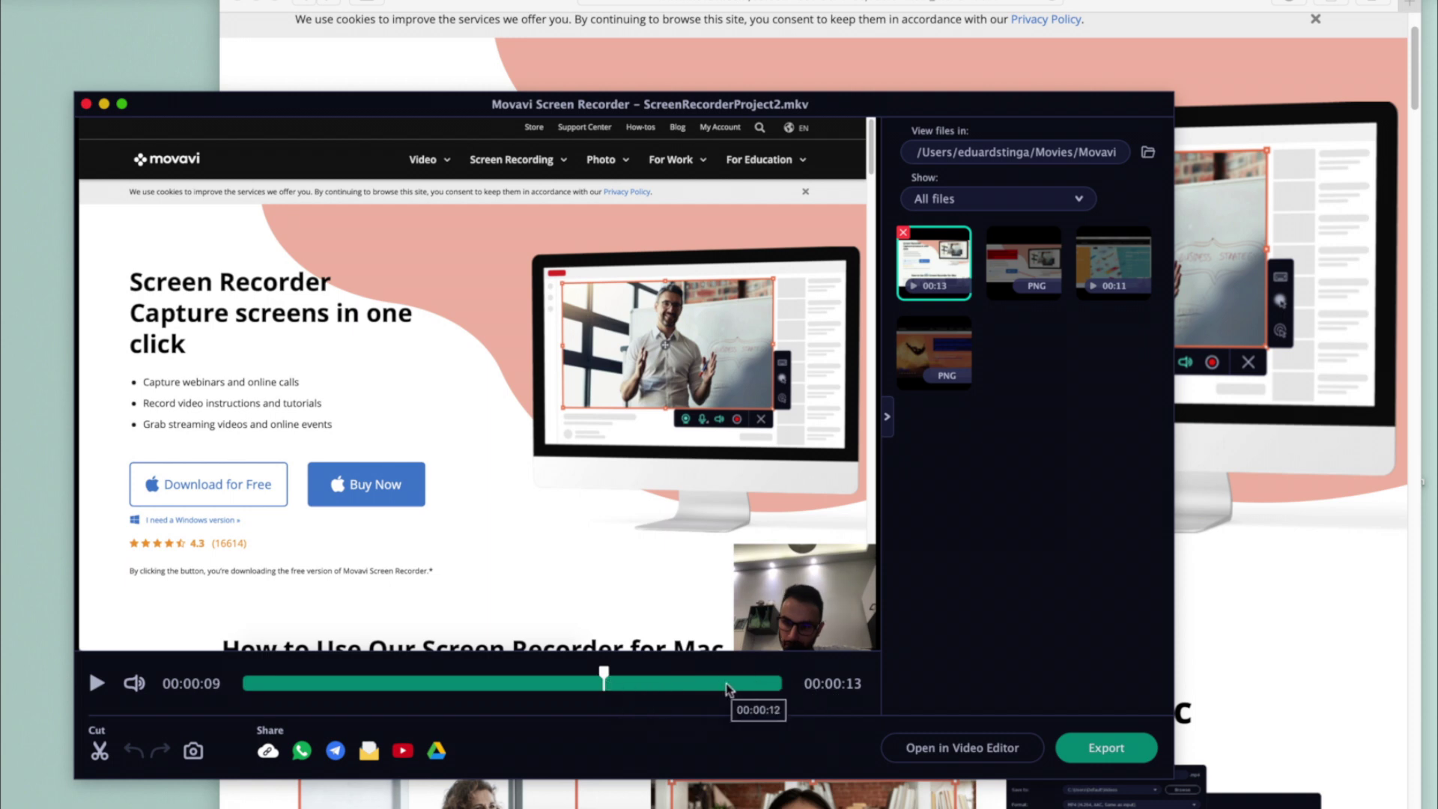
- Cut the fragment from seven seconds to the clip's end and delete it
left_click(100, 758)
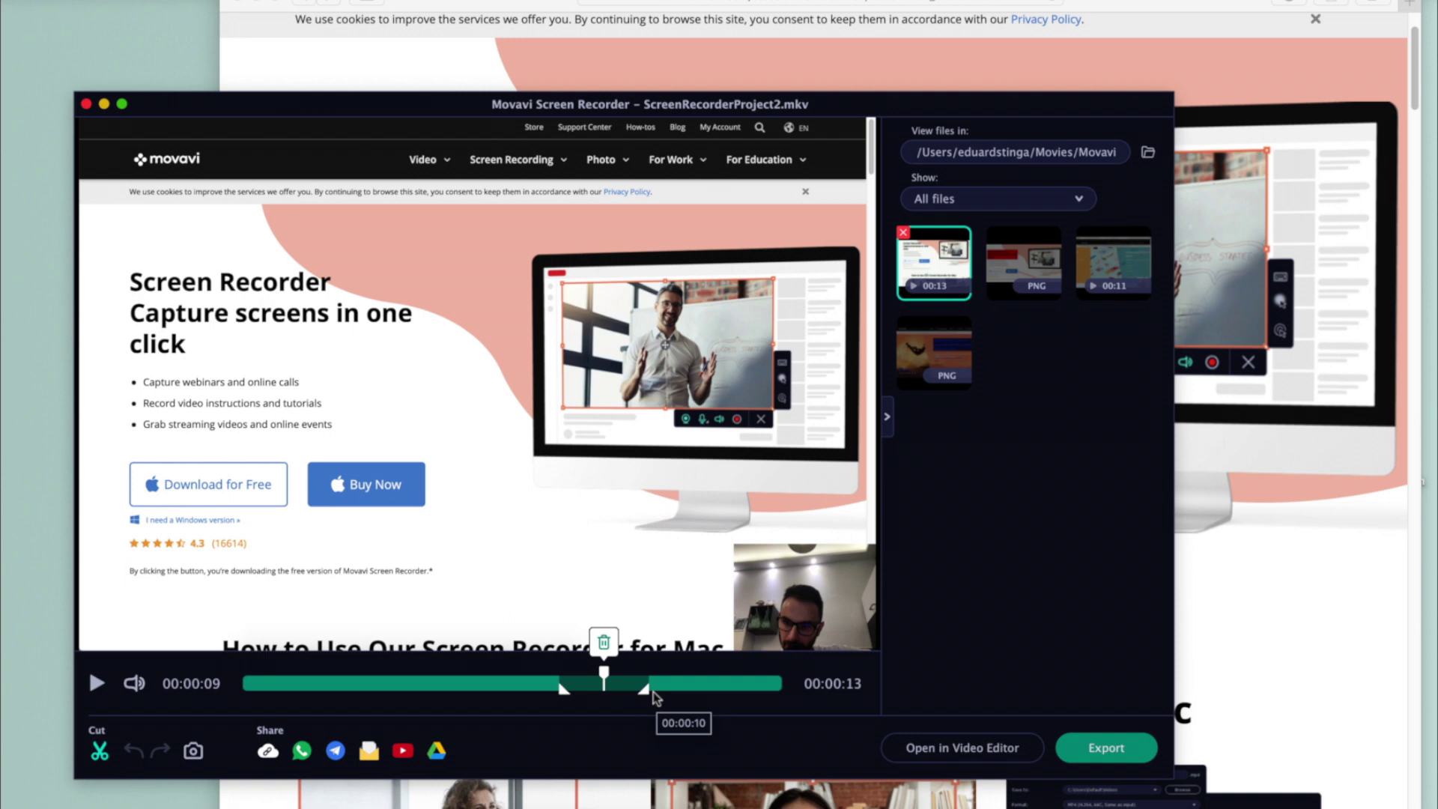
left_click_drag(646, 697, 787, 693)
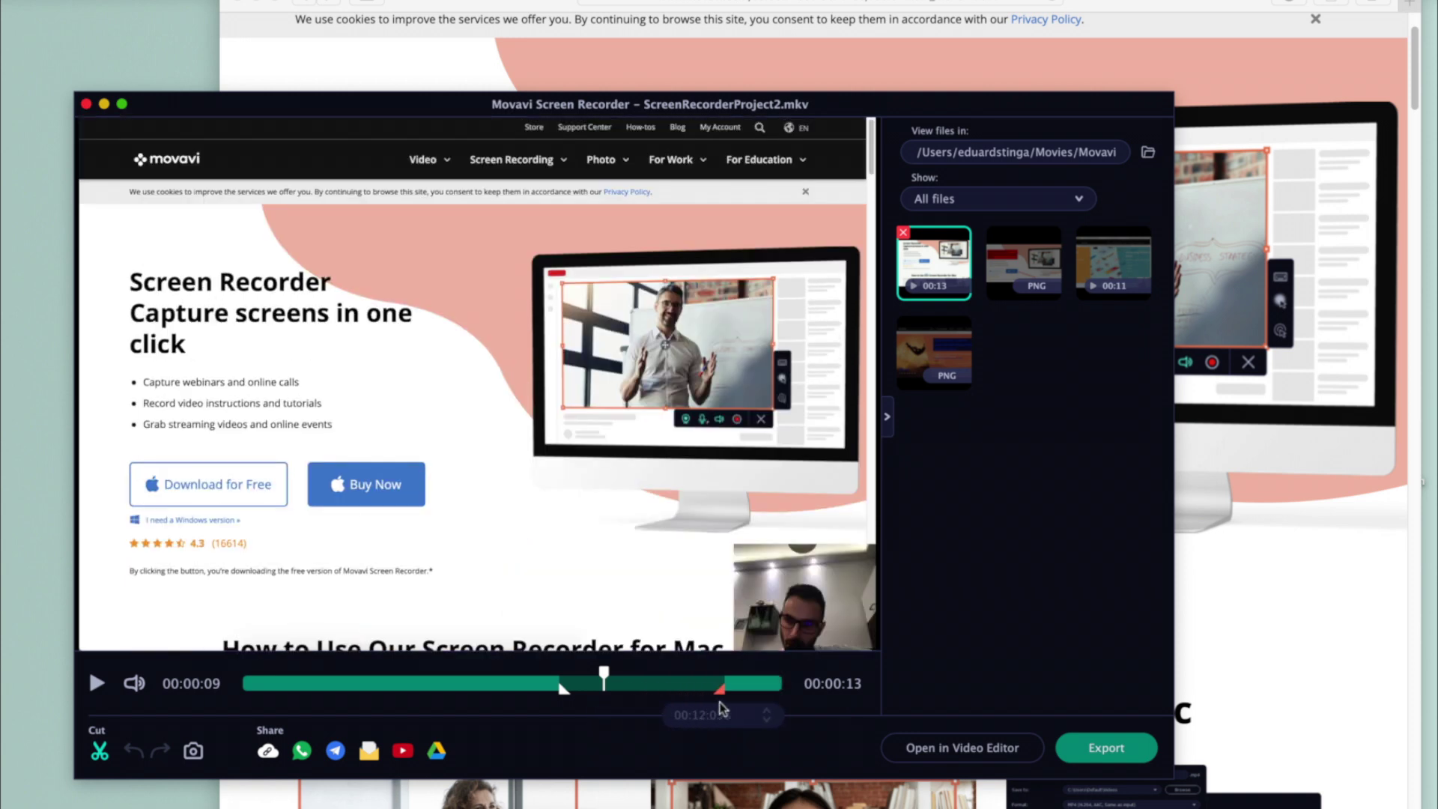
left_click(561, 691)
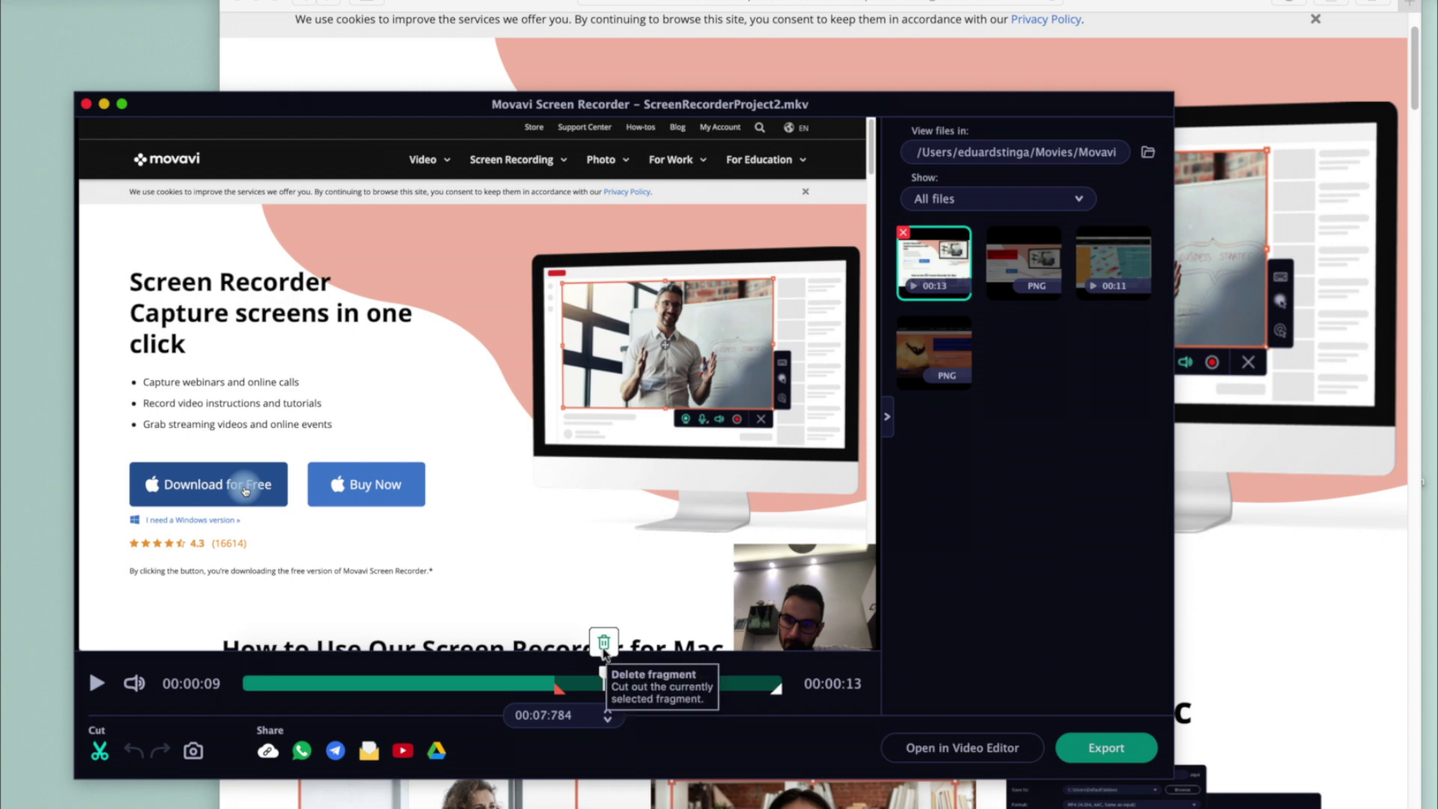
left_click(603, 644)
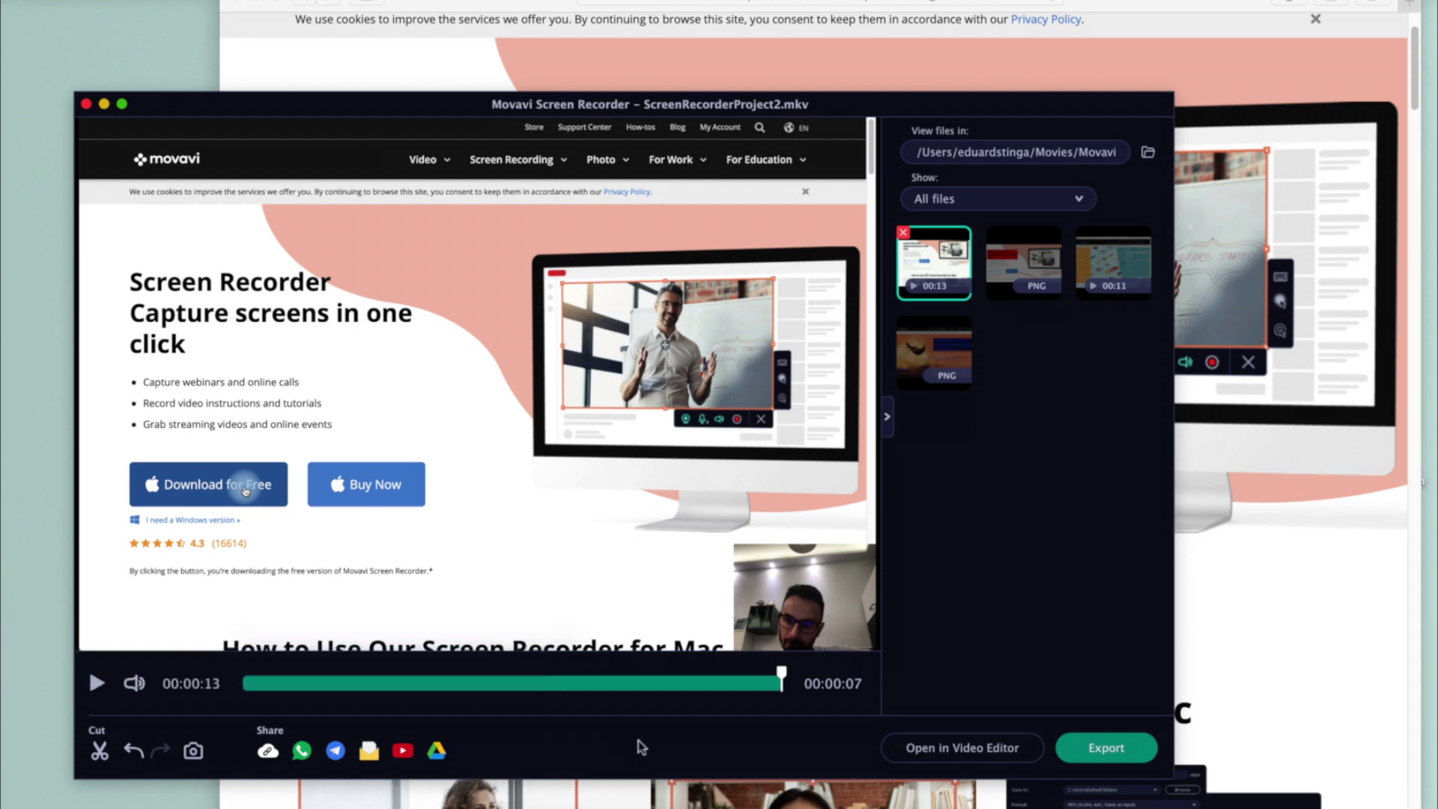
- Start exporting the trimmed clip, rename it 'Screen Recording', and show the output formats
left_click(1081, 755)
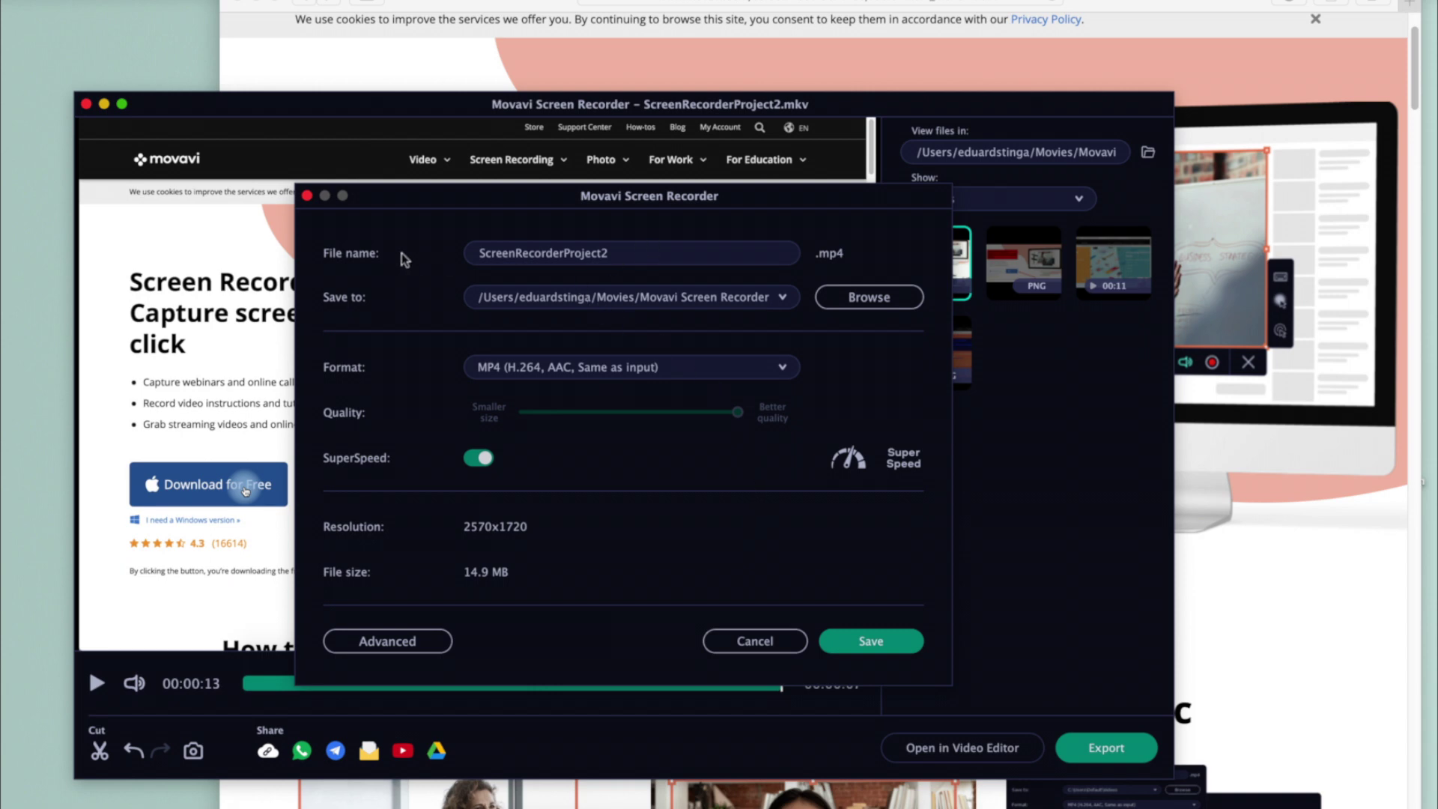
double_click(634, 254)
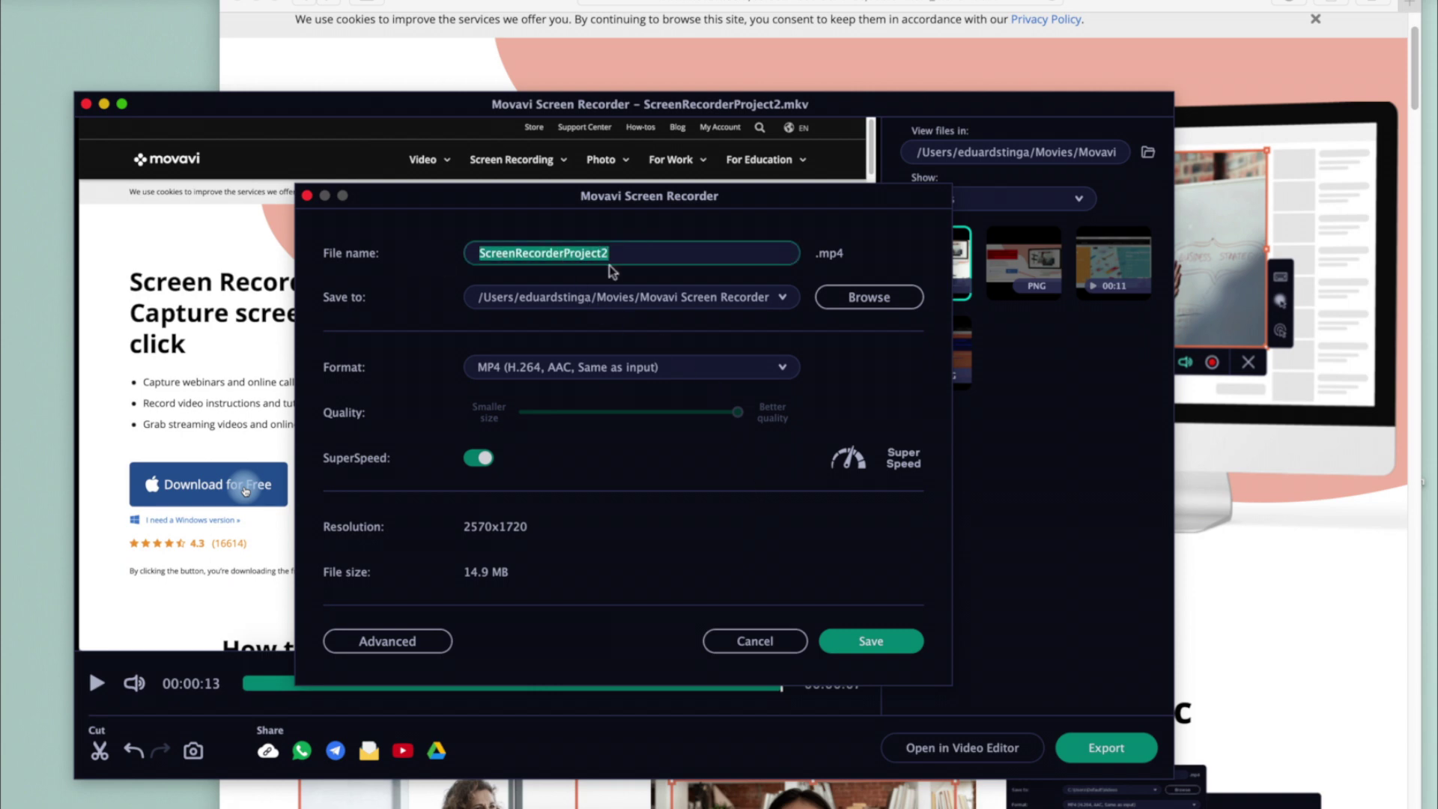
type("Screen Recording")
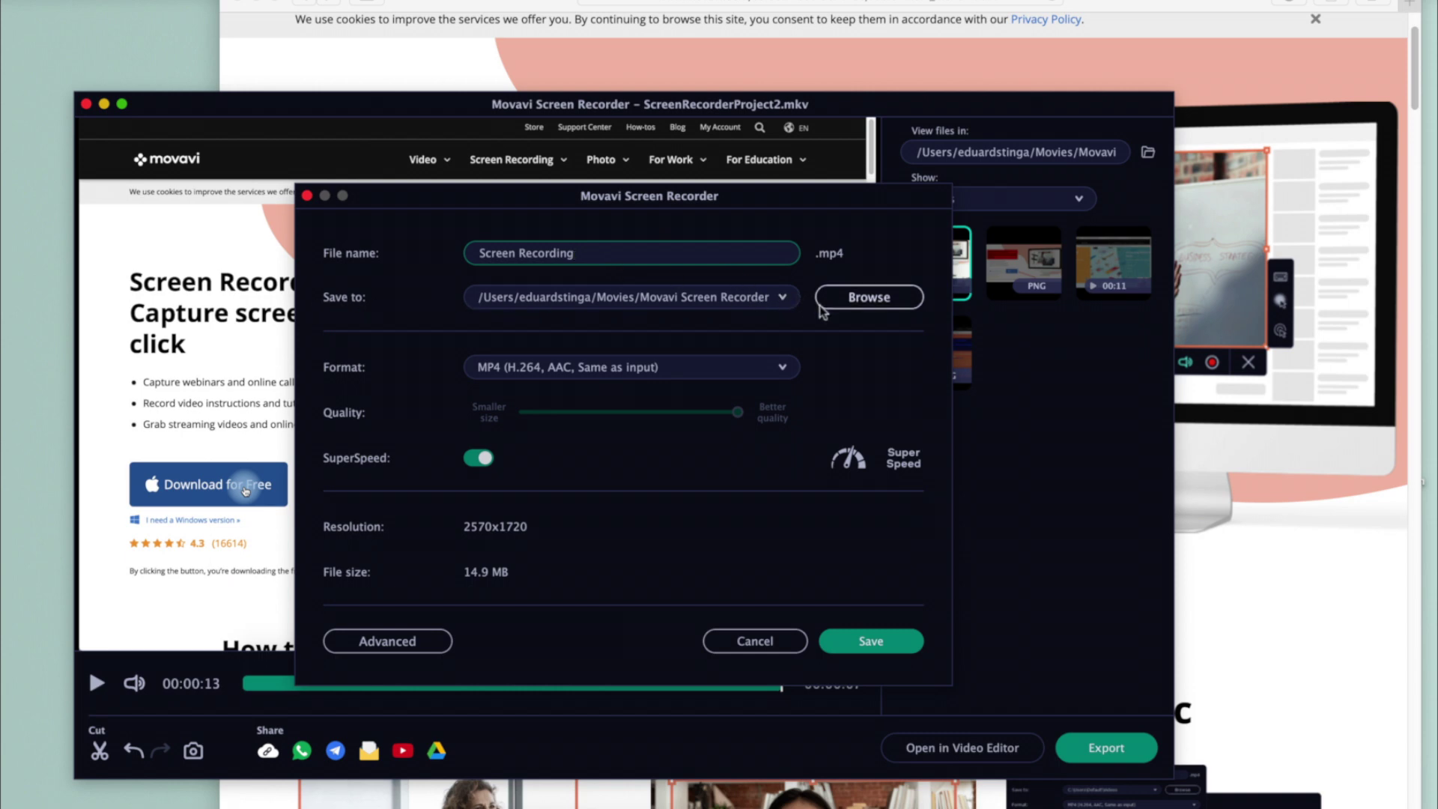
left_click(729, 377)
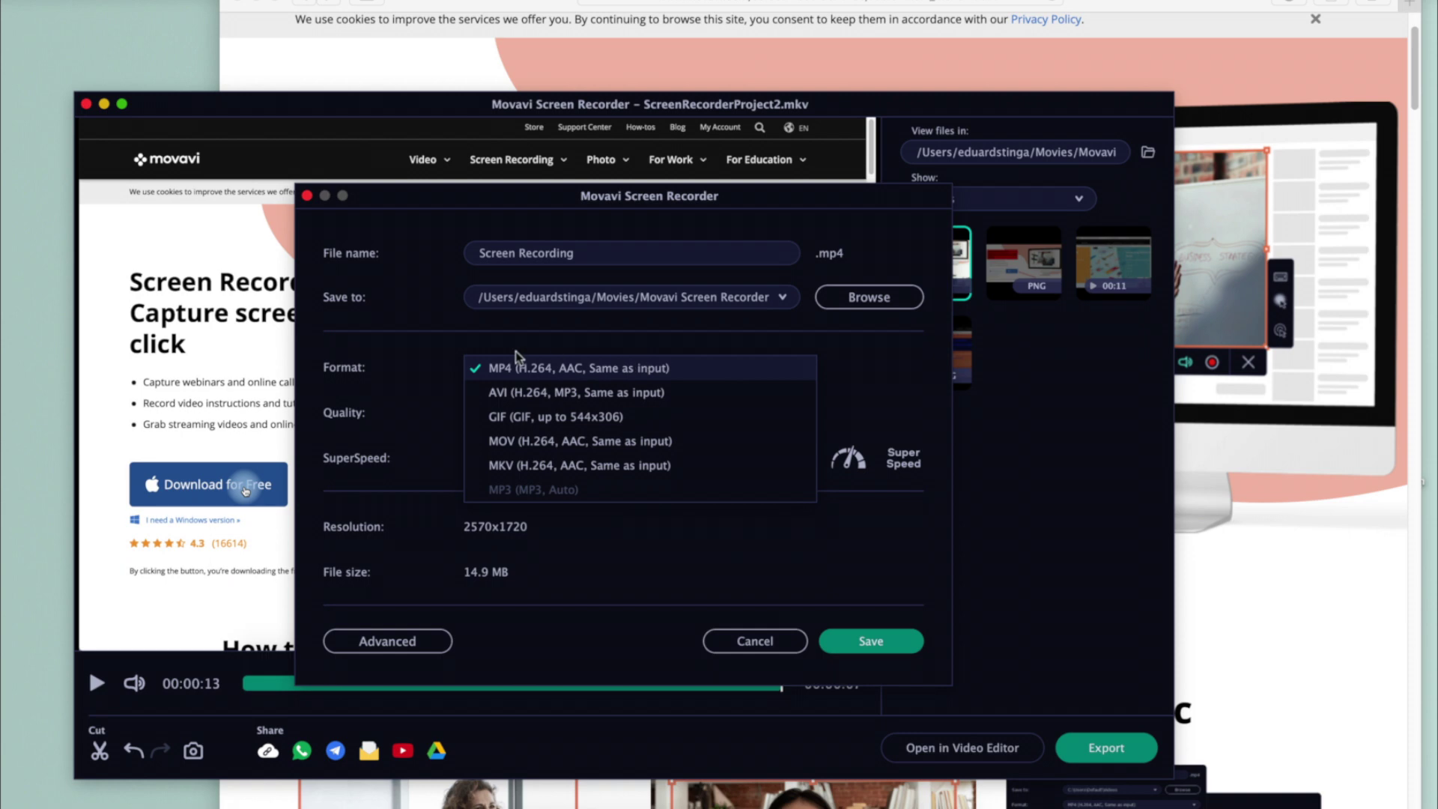
- Choose GIF (up to 544x306) as the output format and save the clip
left_click(420, 349)
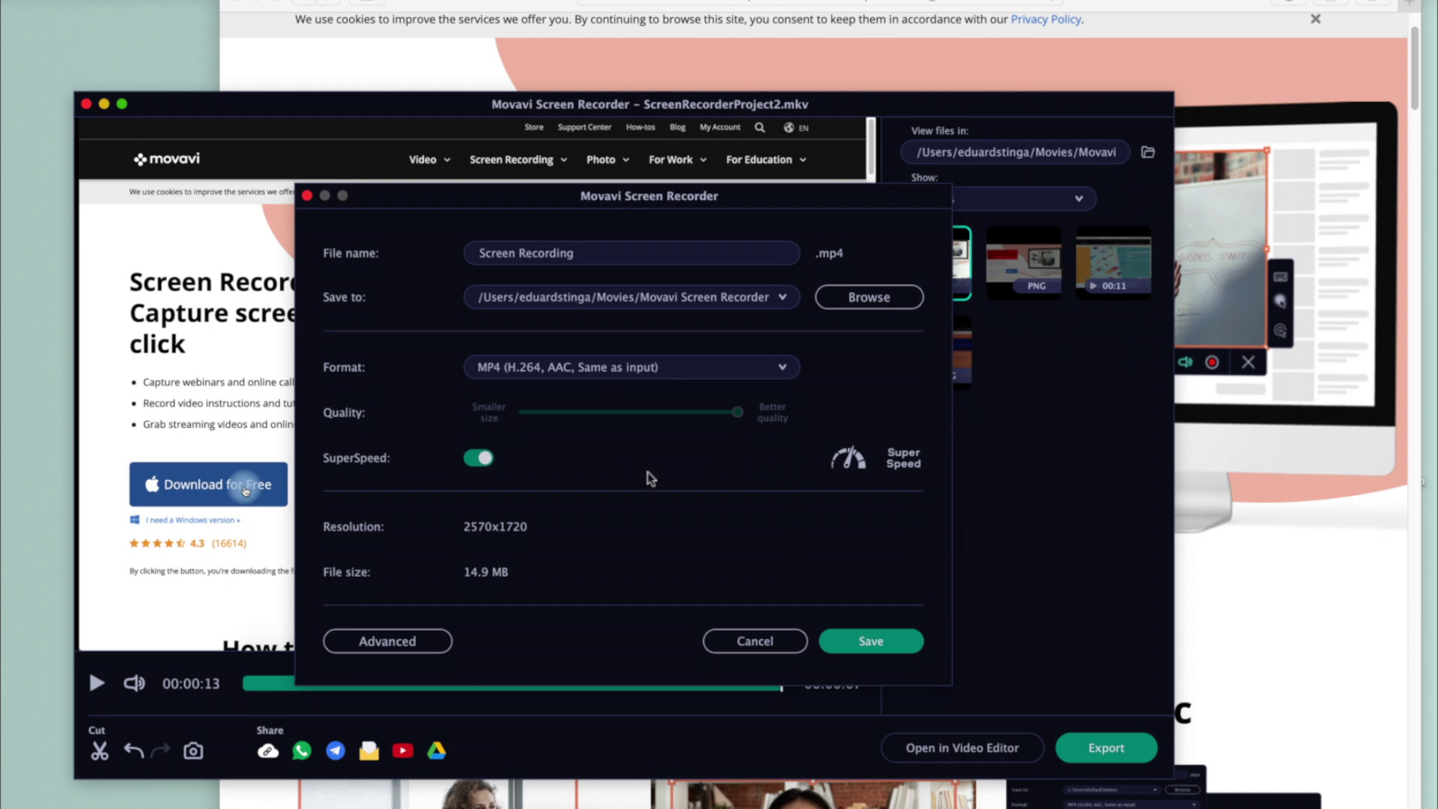
left_click(664, 369)
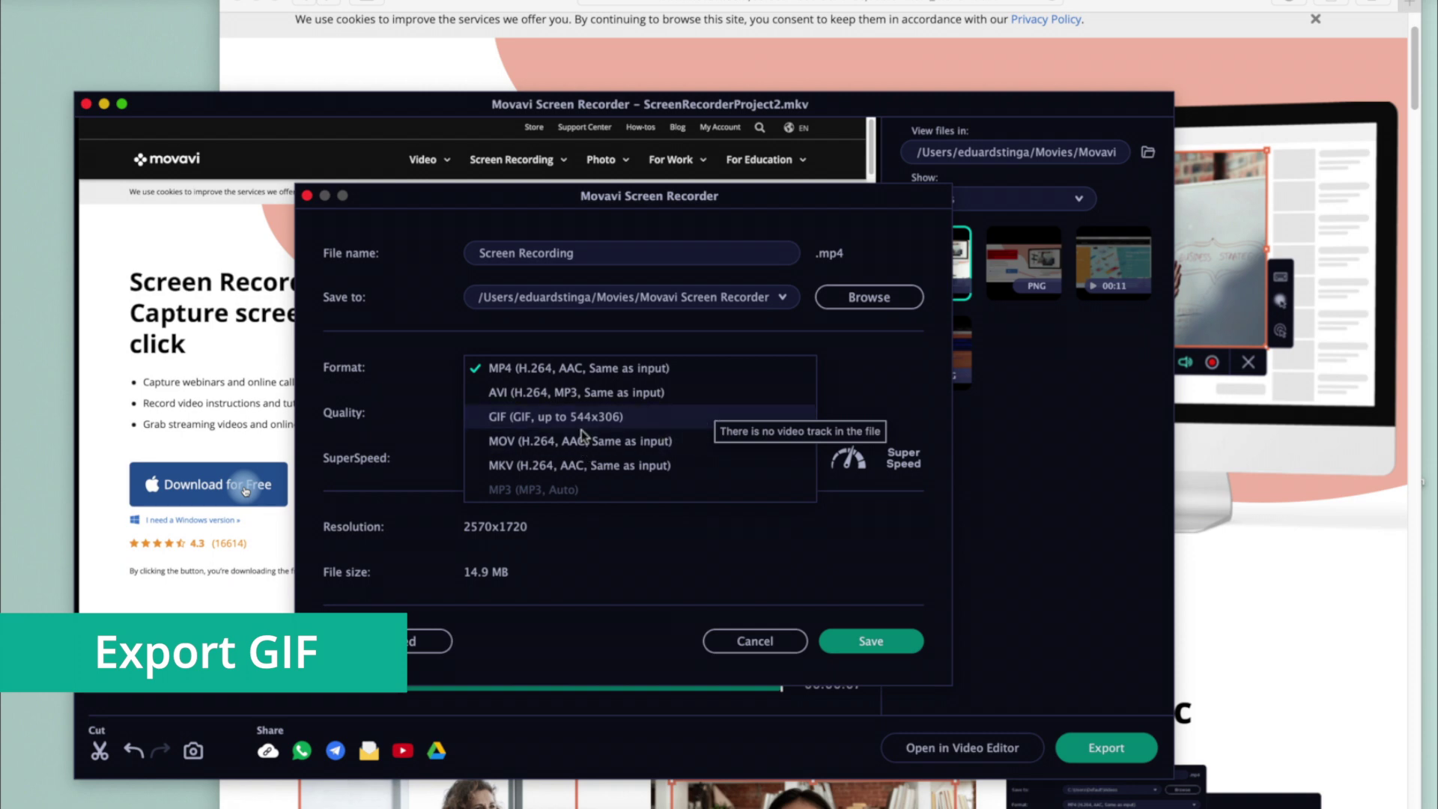
left_click(651, 422)
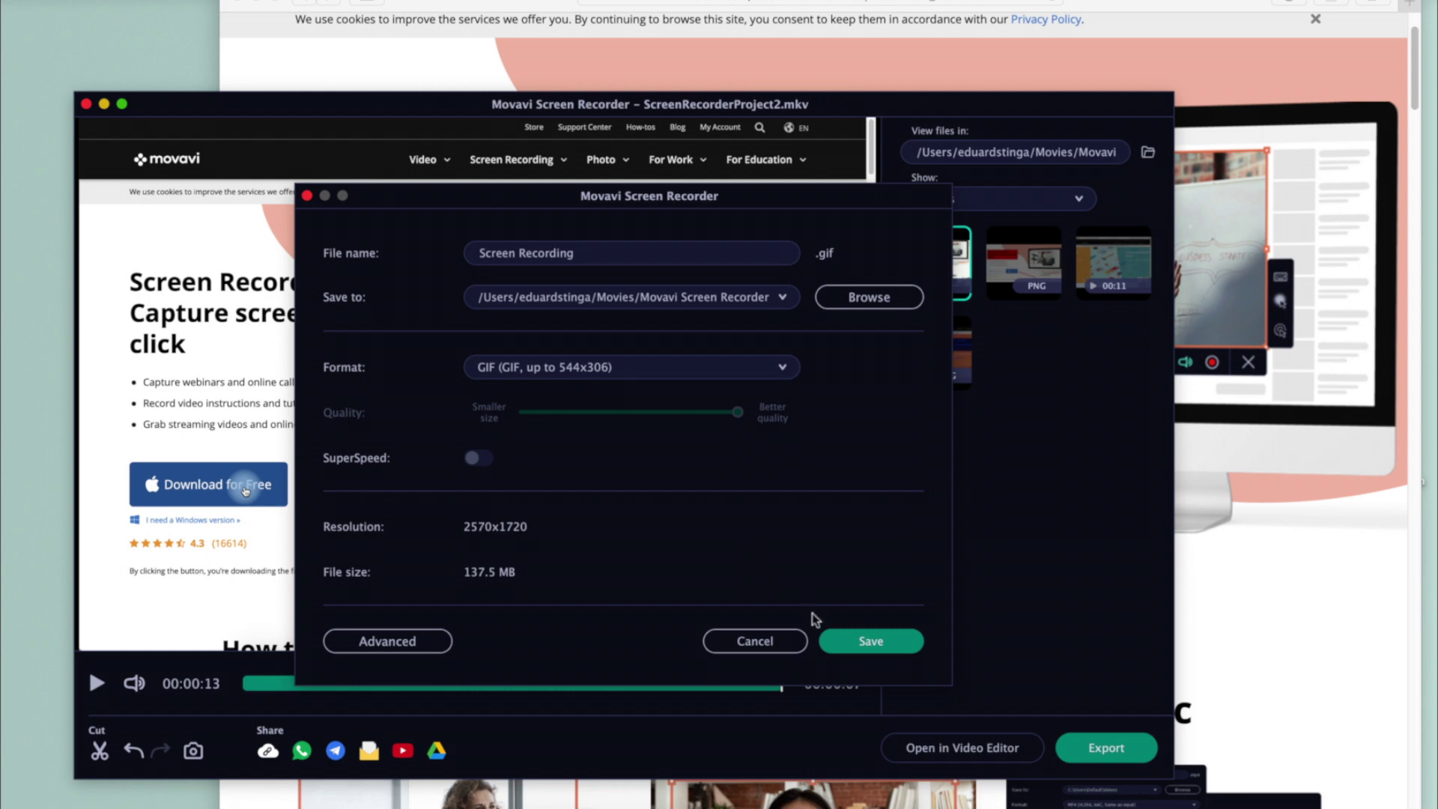
left_click(868, 650)
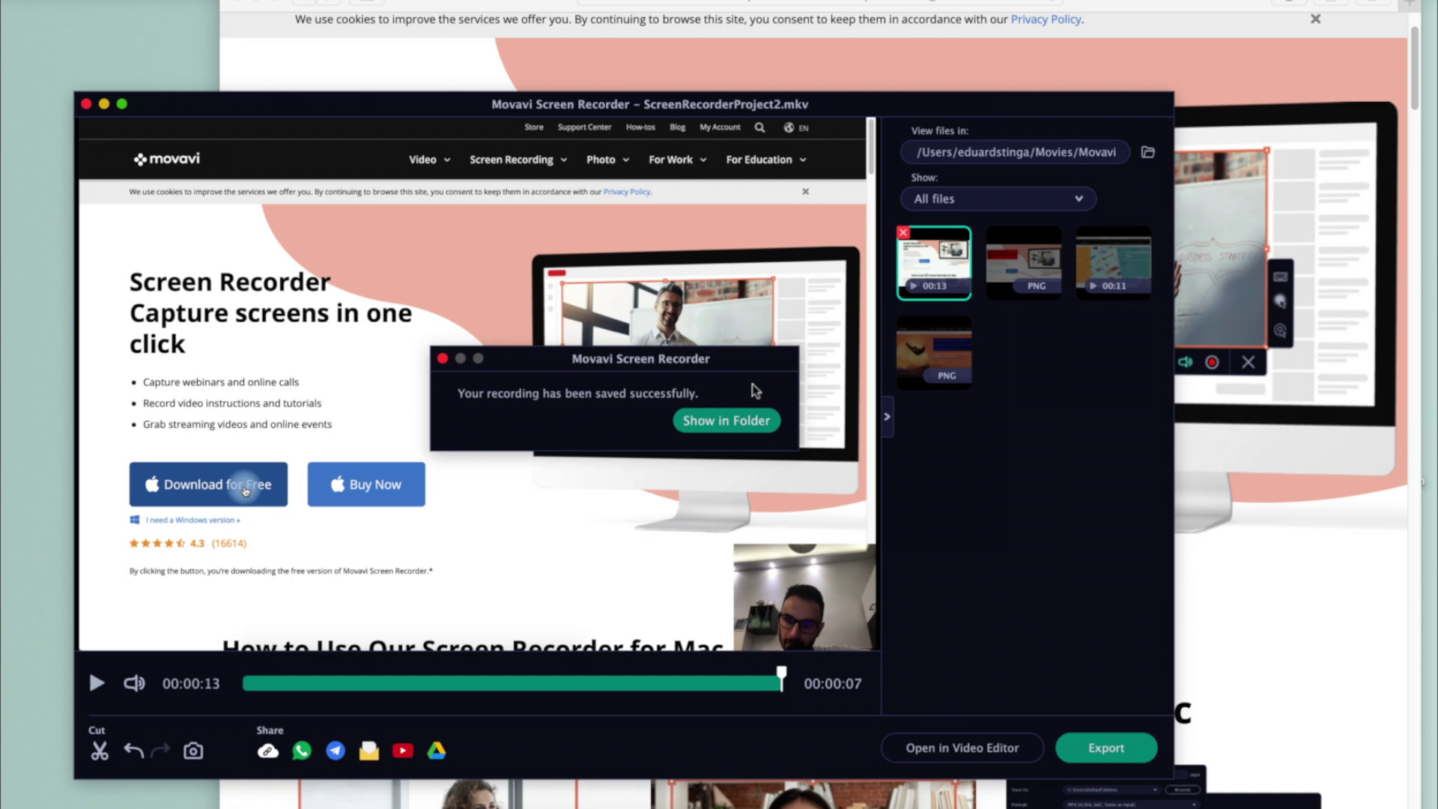
- Reveal Screen Recording.gif in Finder and bring up its context menu
left_click(723, 426)
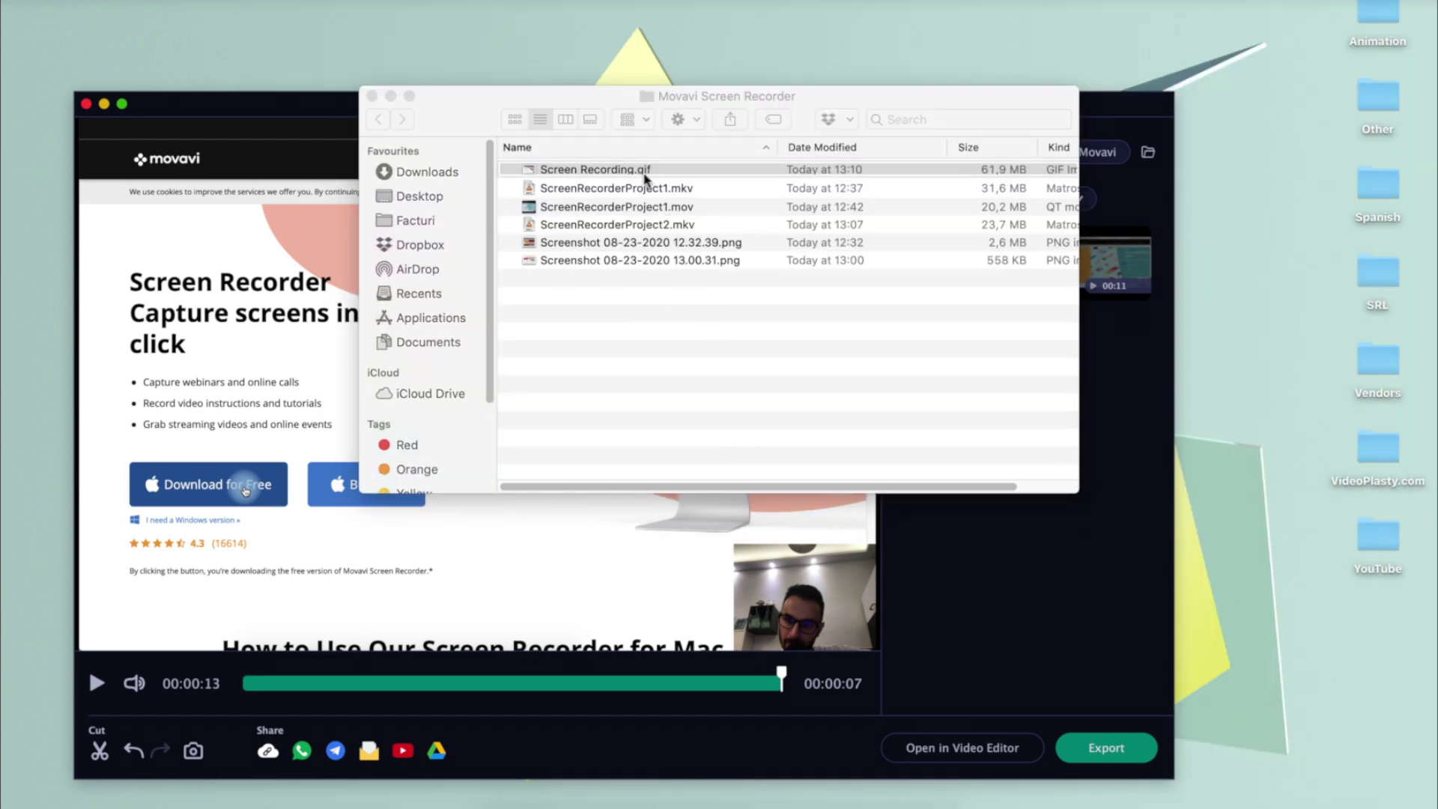
right_click(646, 176)
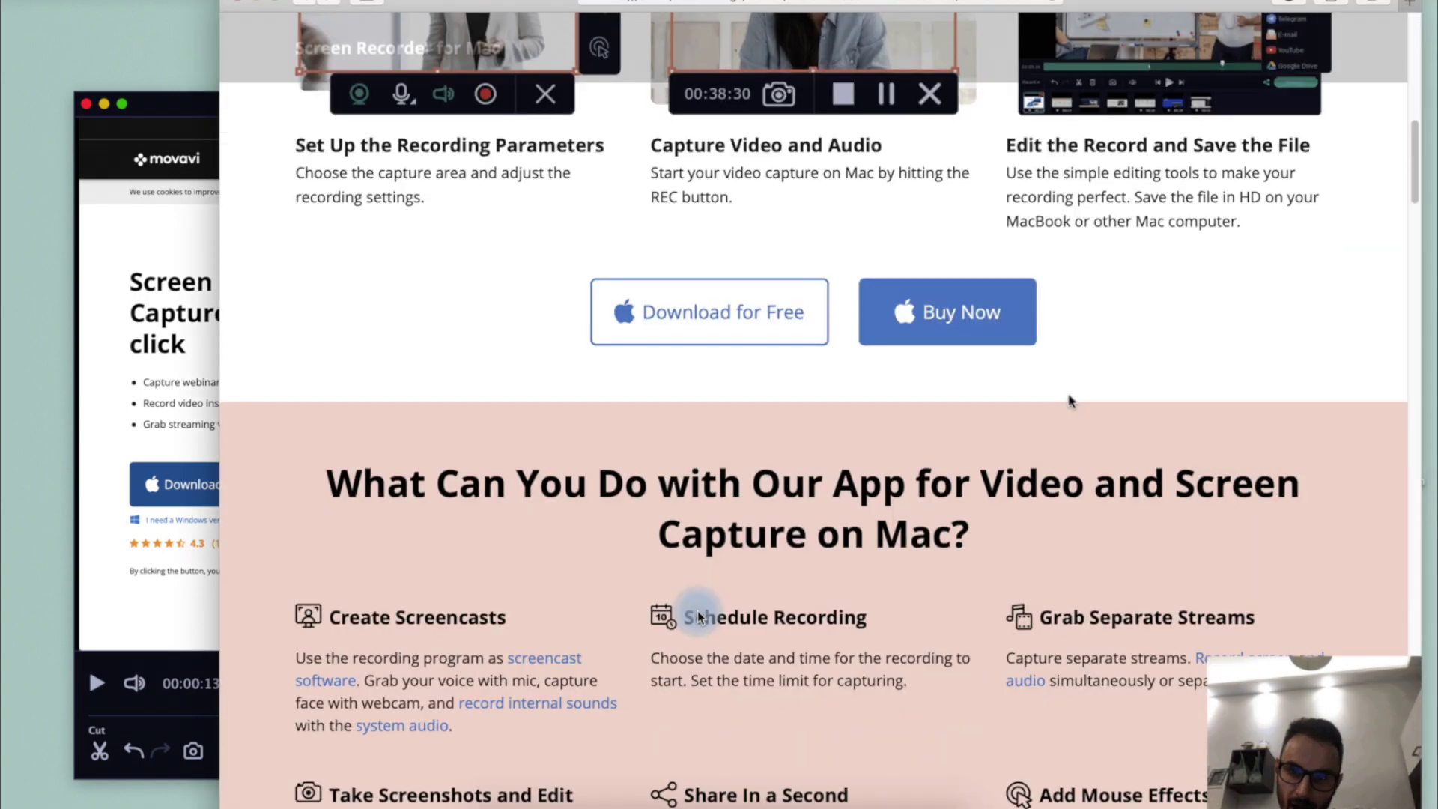
scroll(1071, 402, "down", 7)
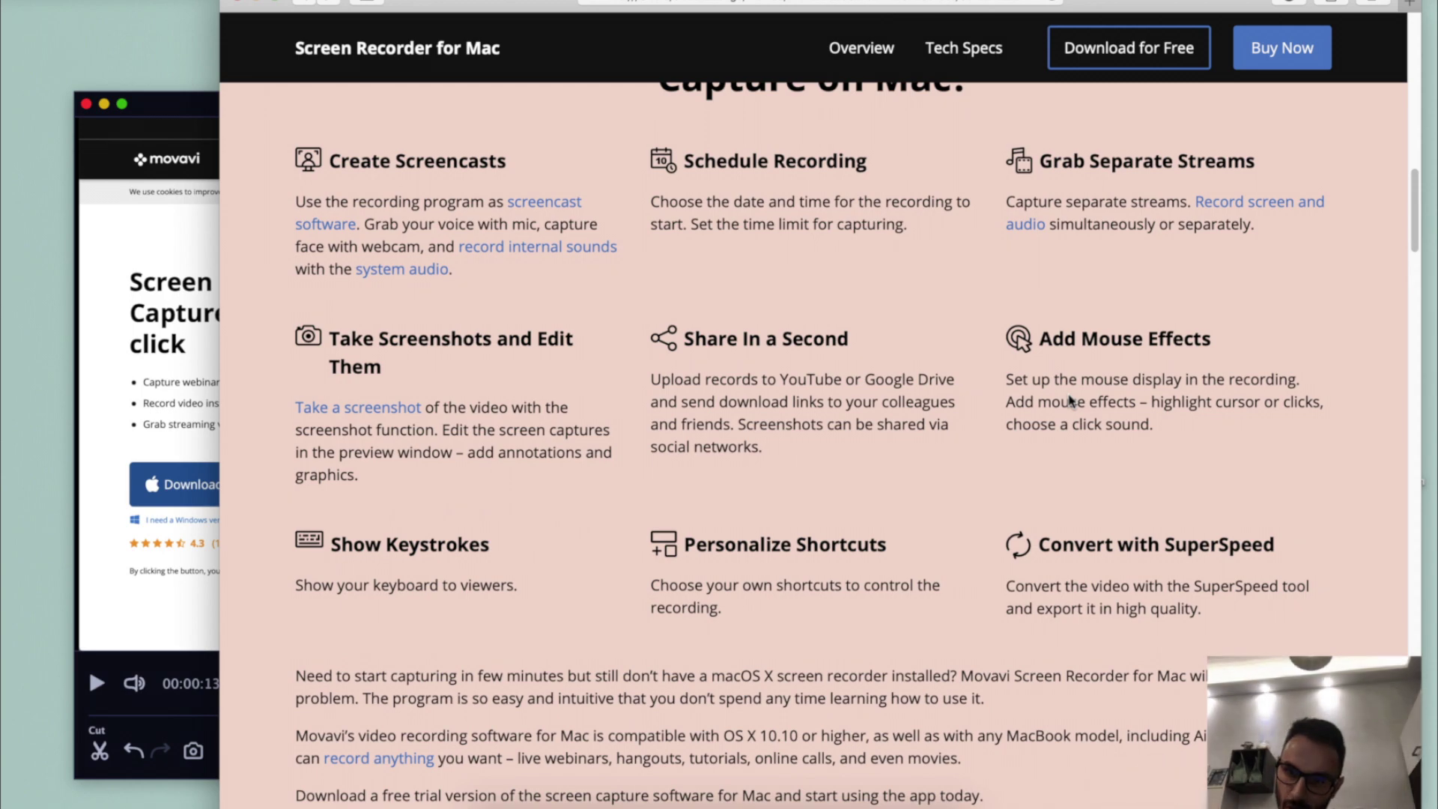
scroll(1037, 400, "up", 4)
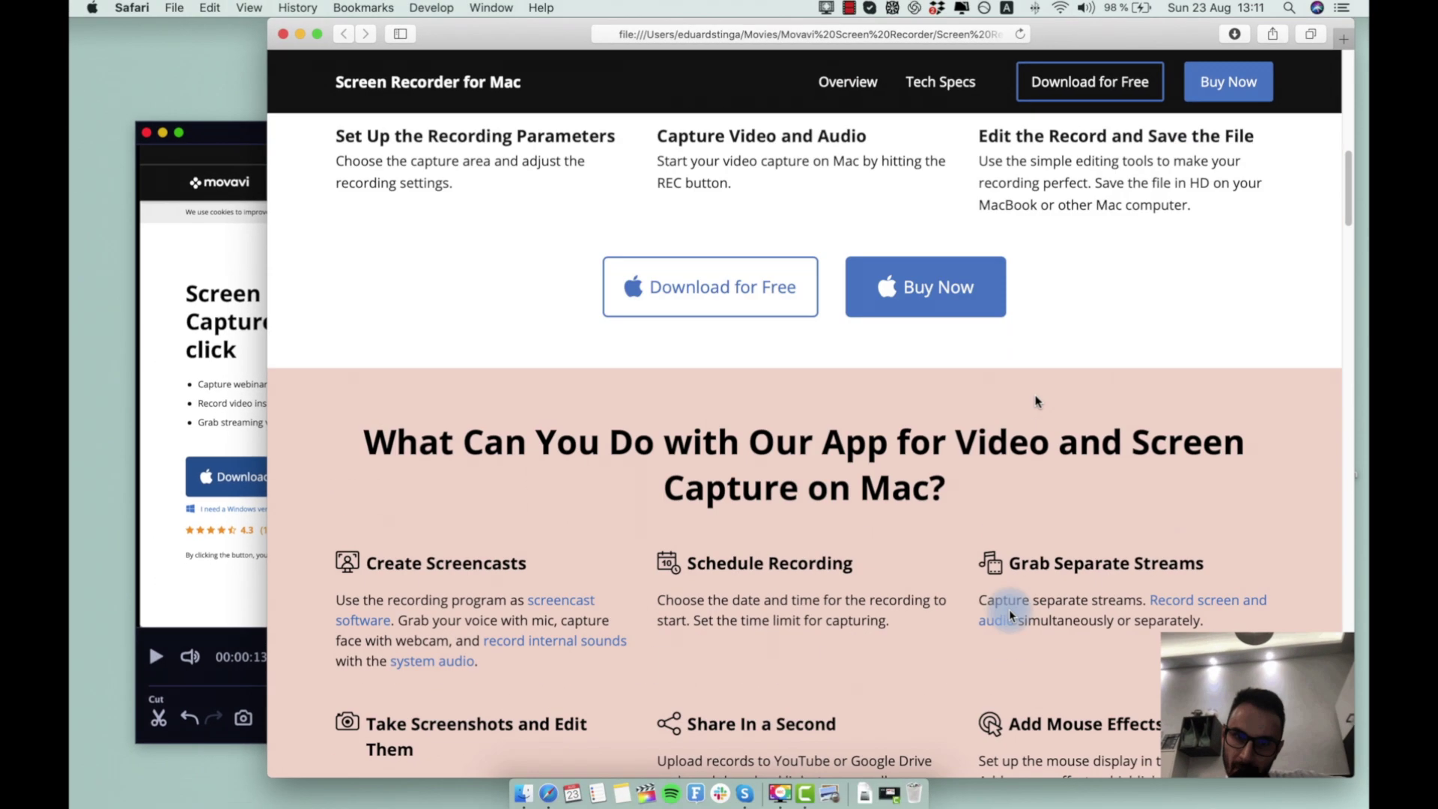
scroll(1036, 401, "up", 5)
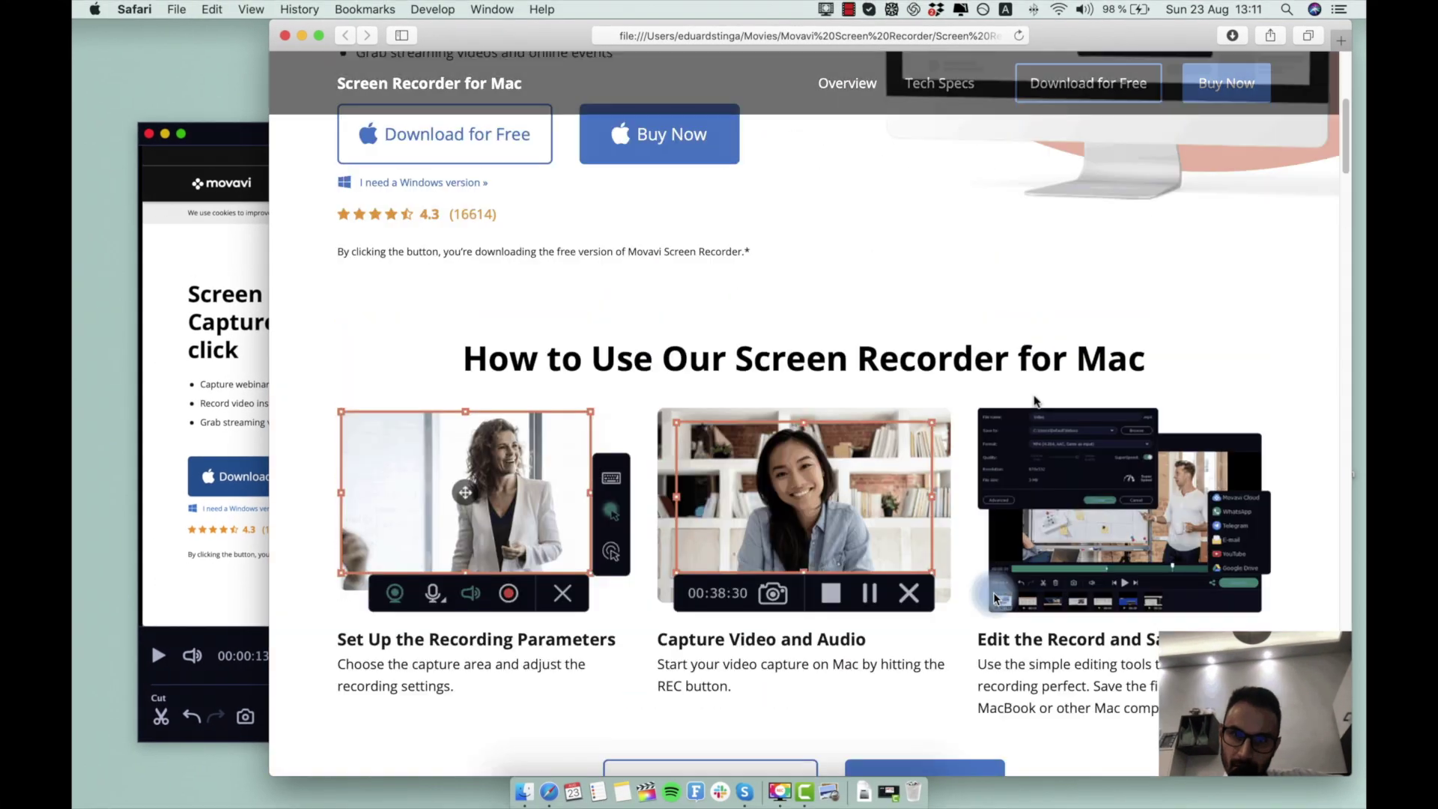
scroll(963, 587, "up", 4)
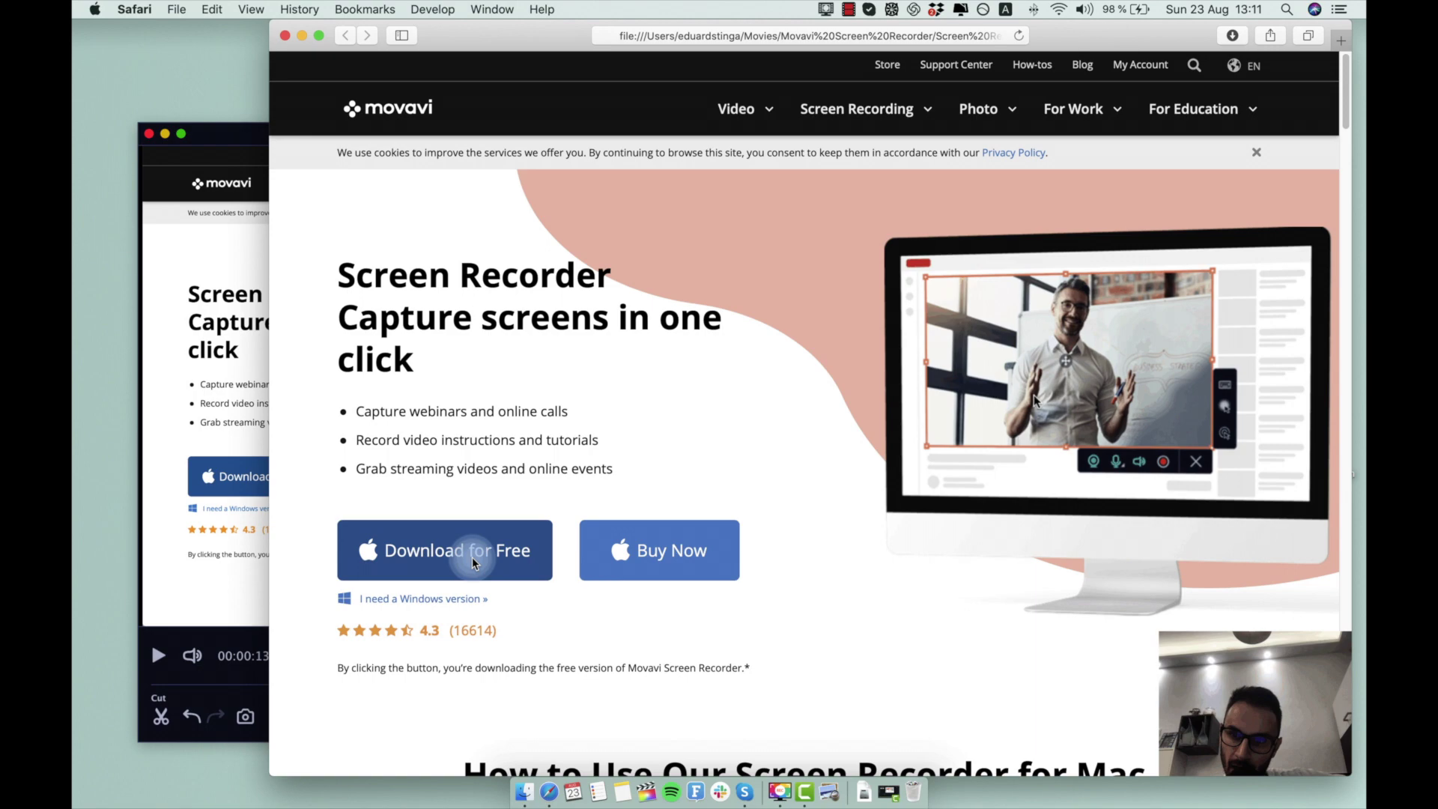
scroll(691, 442, "down", 2)
scroll(694, 591, "down", 4)
scroll(694, 591, "down", 6)
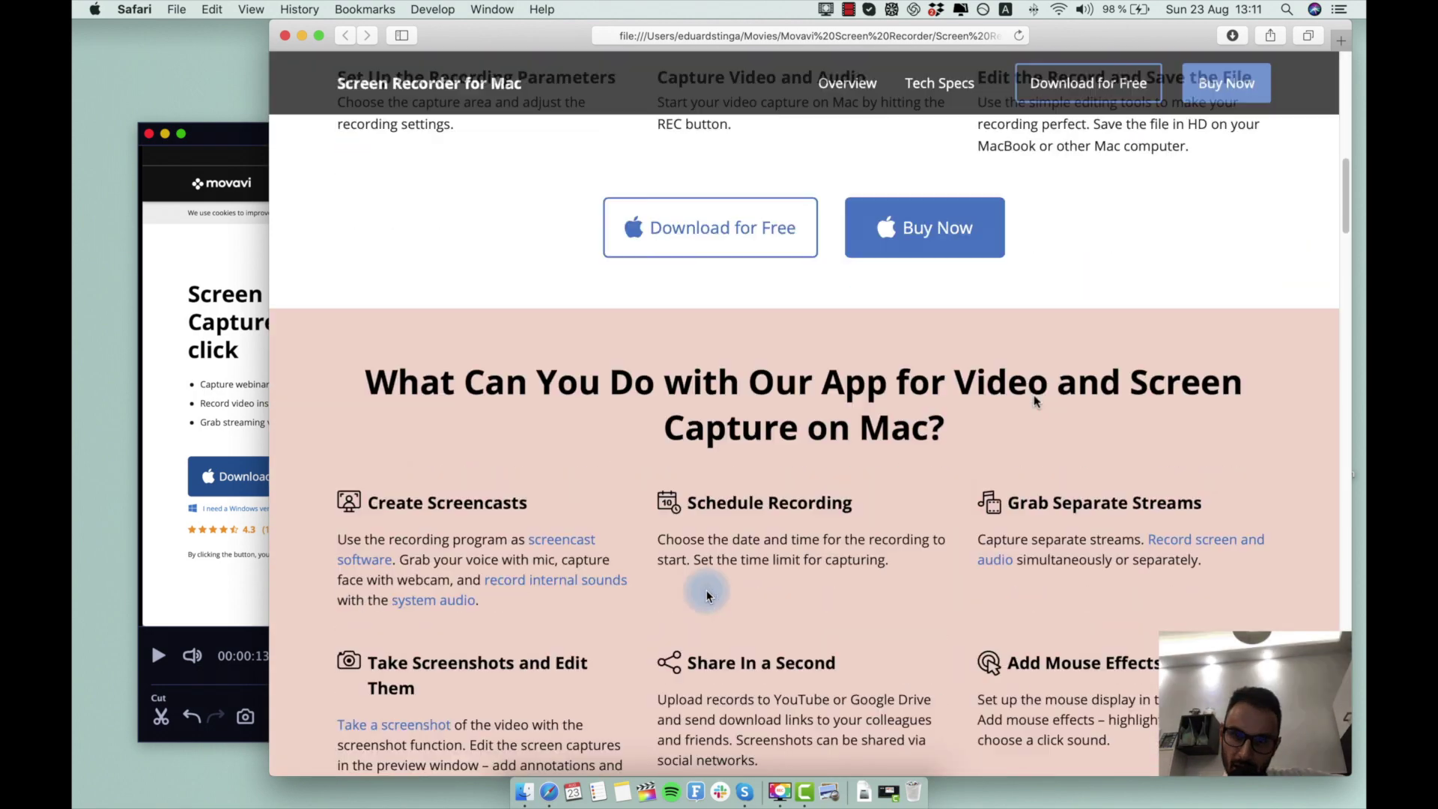
scroll(694, 590, "down", 4)
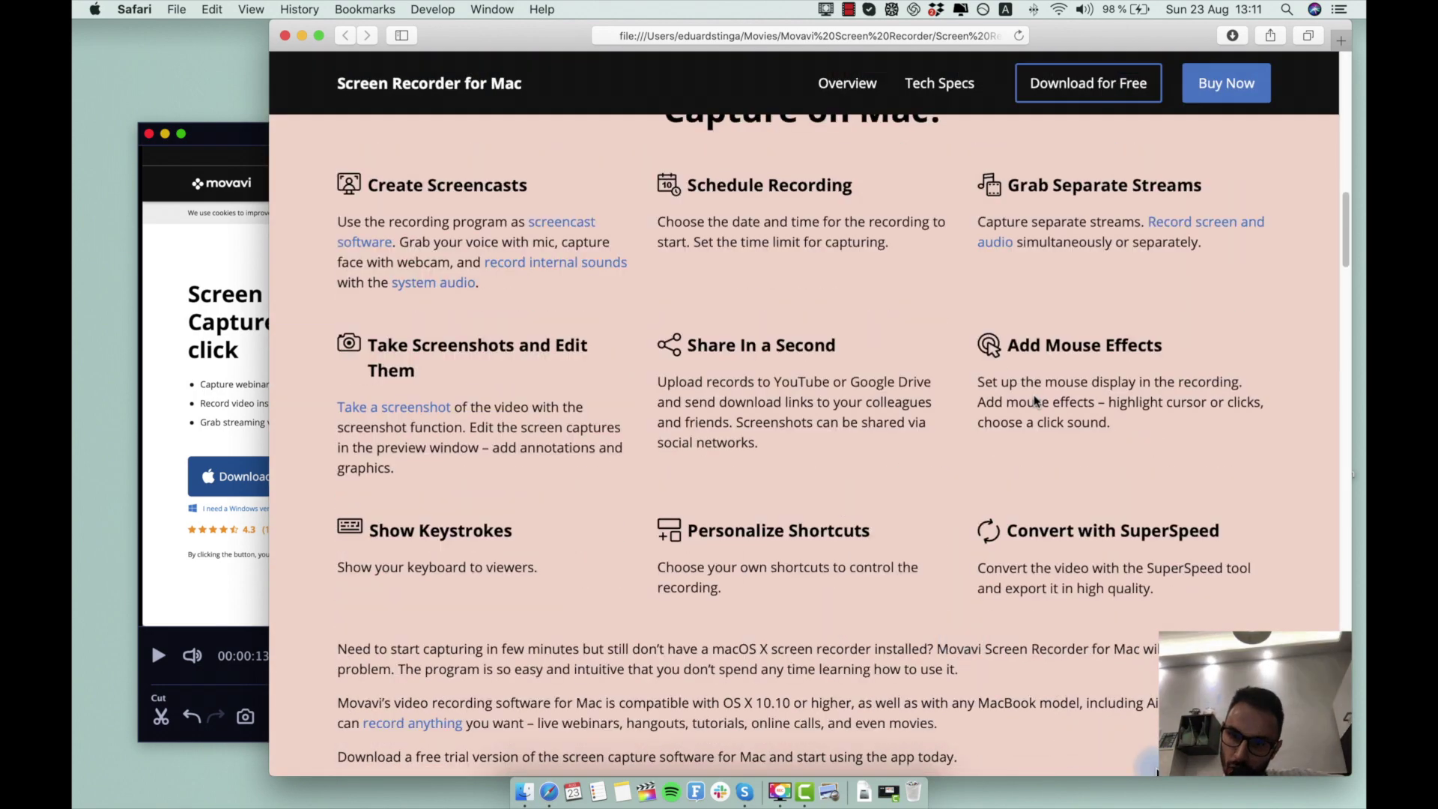
scroll(1003, 606, "up", 3)
scroll(994, 591, "up", 6)
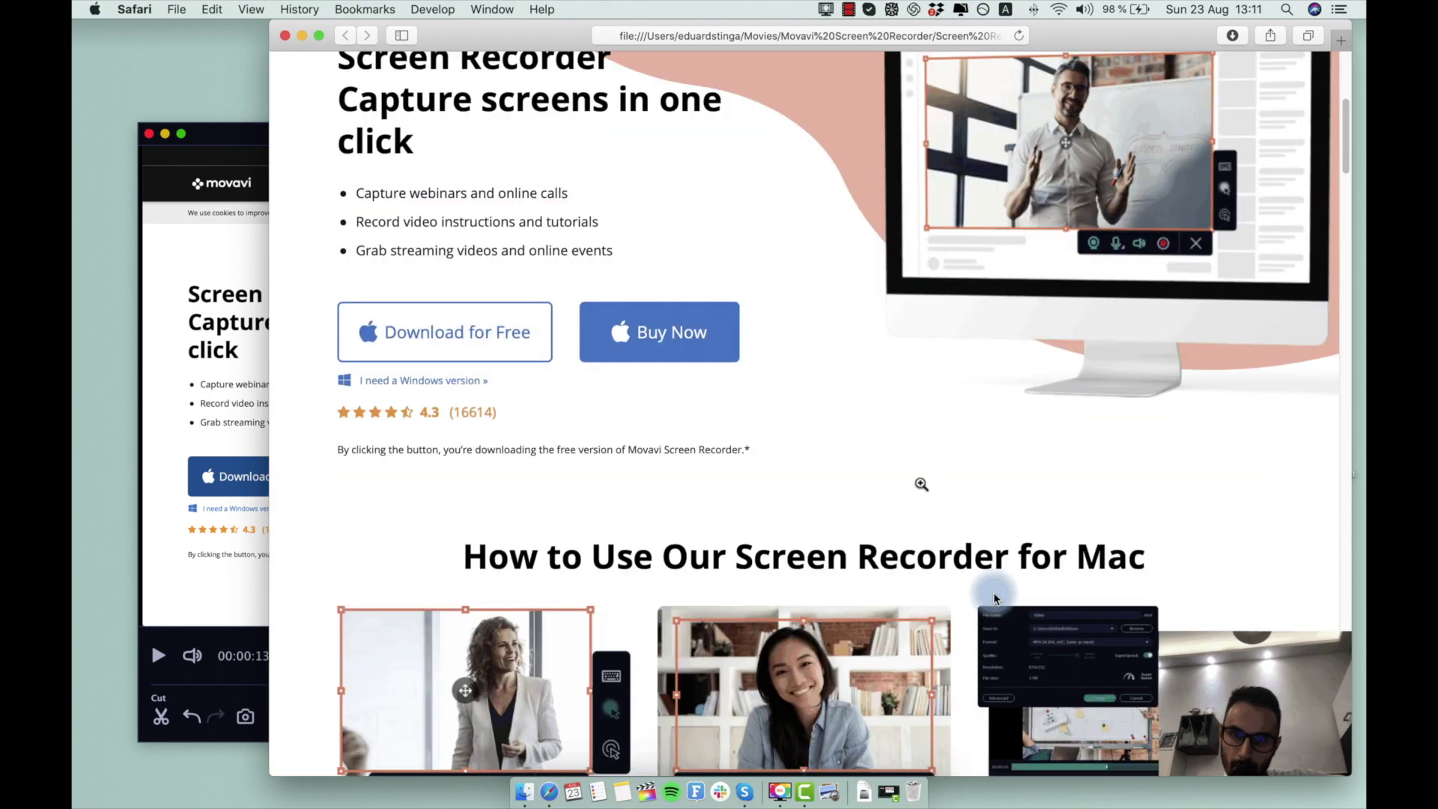
scroll(993, 592, "up", 2)
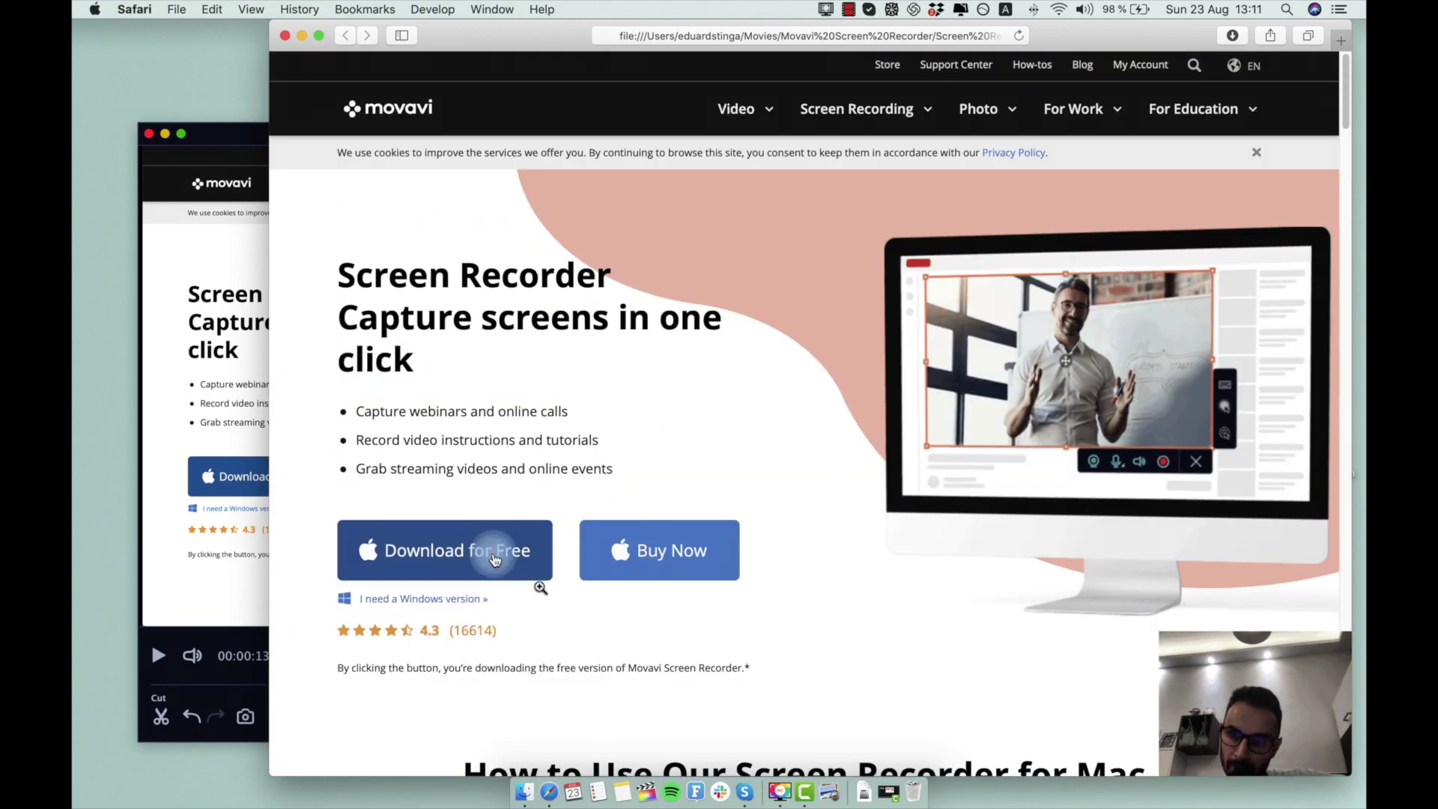
scroll(683, 586, "down", 2)
scroll(697, 590, "down", 4)
scroll(698, 589, "down", 6)
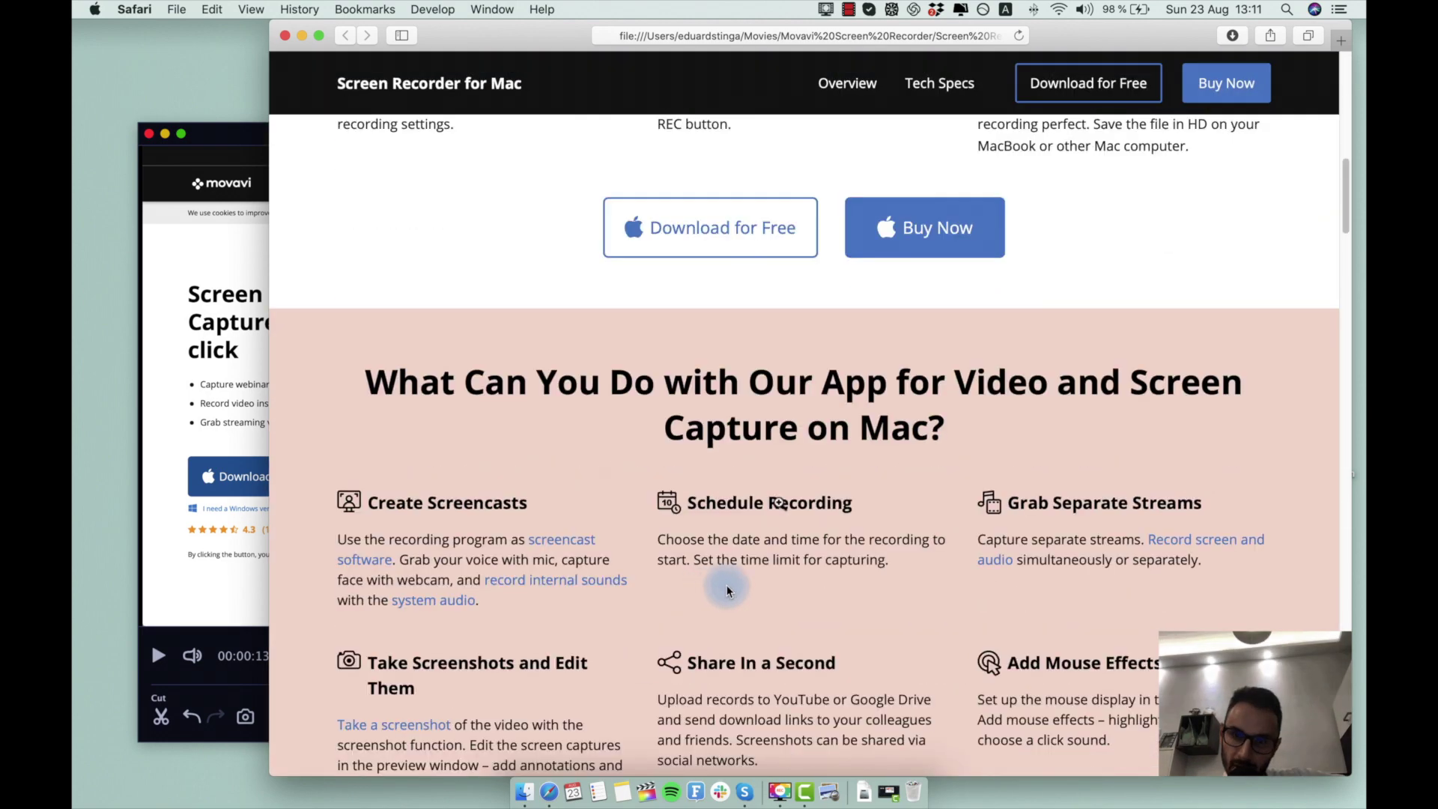
scroll(731, 588, "down", 4)
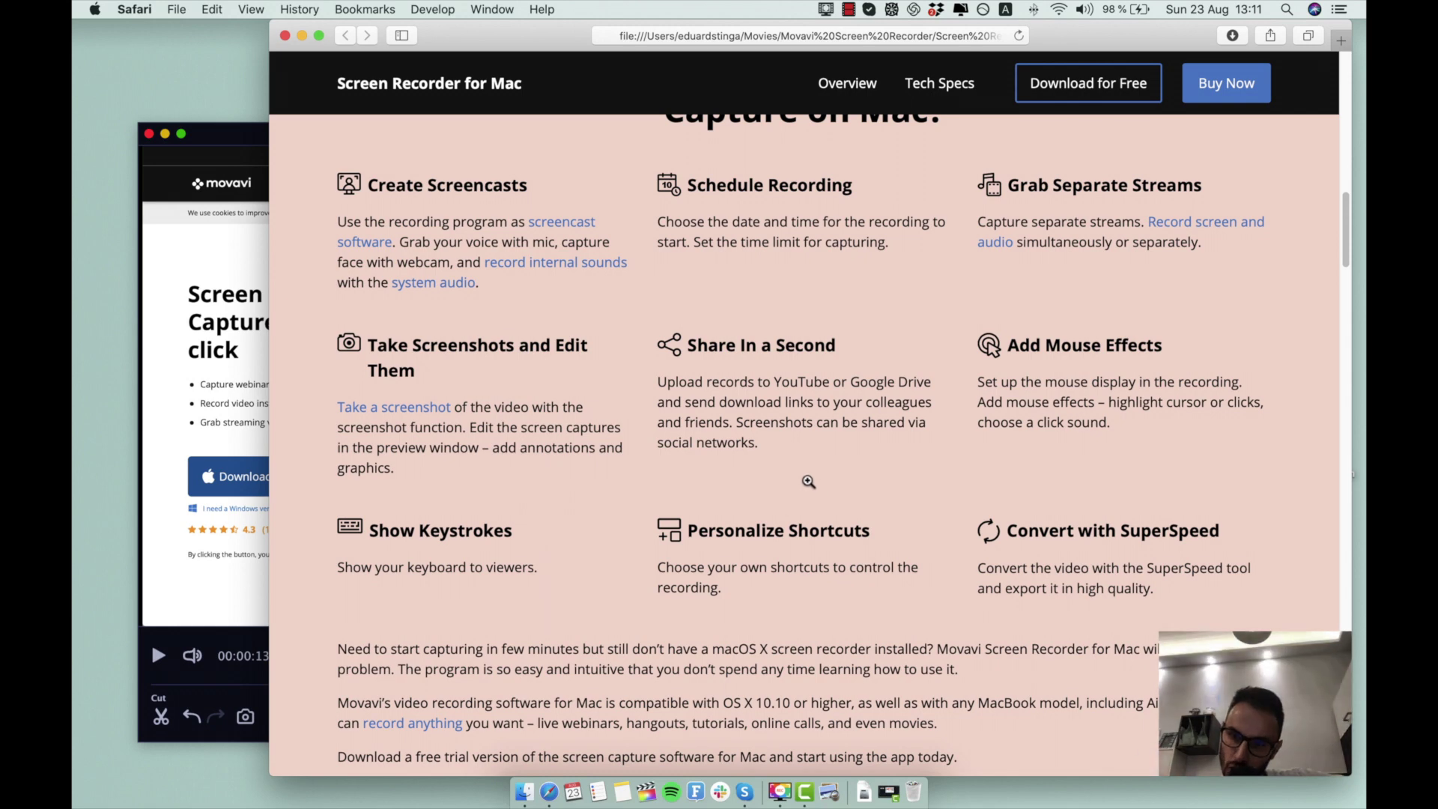
scroll(1004, 604, "up", 5)
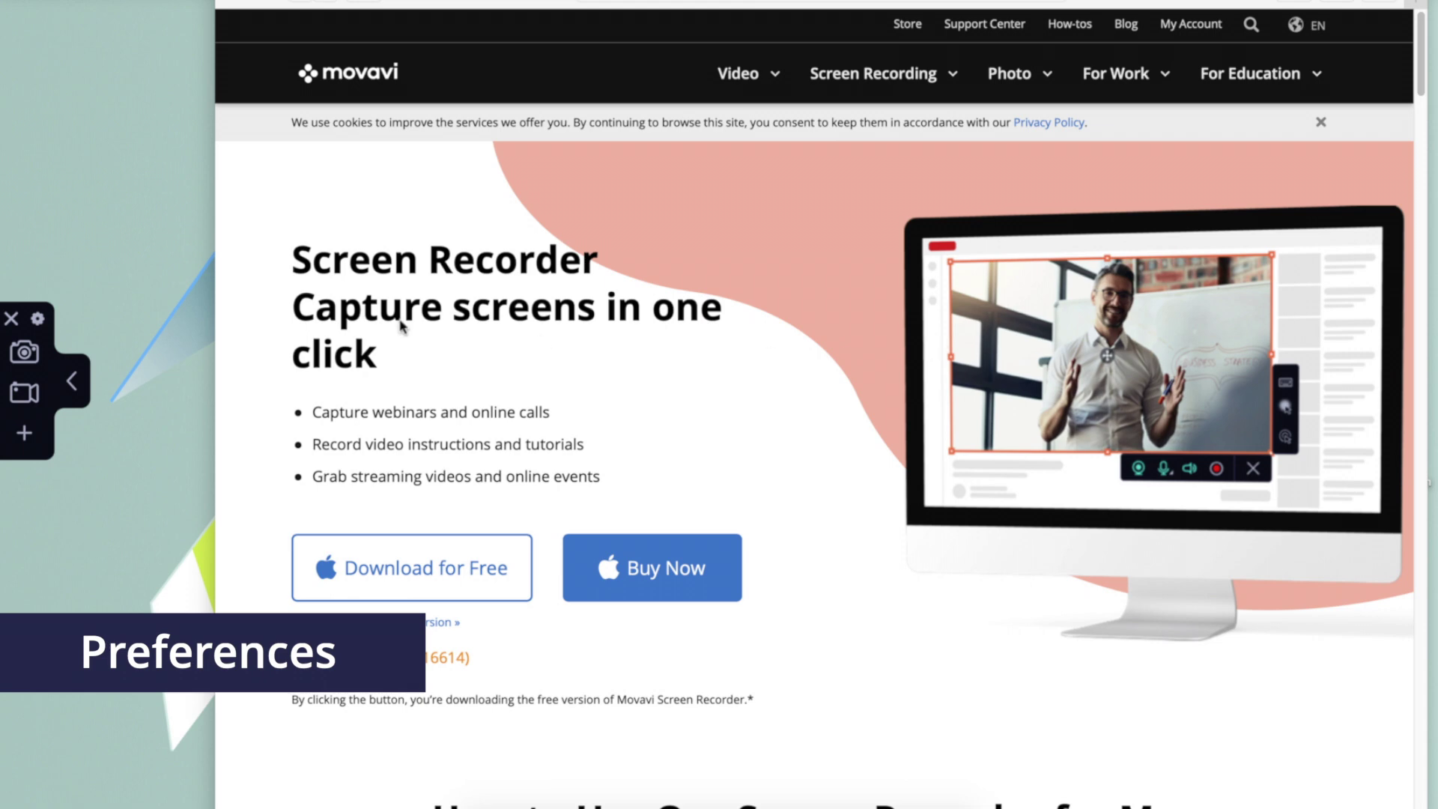
- Open Preferences to review Keyboard Shortcuts, then the Video settings (30 fps, SuperSpeed)
left_click(38, 320)
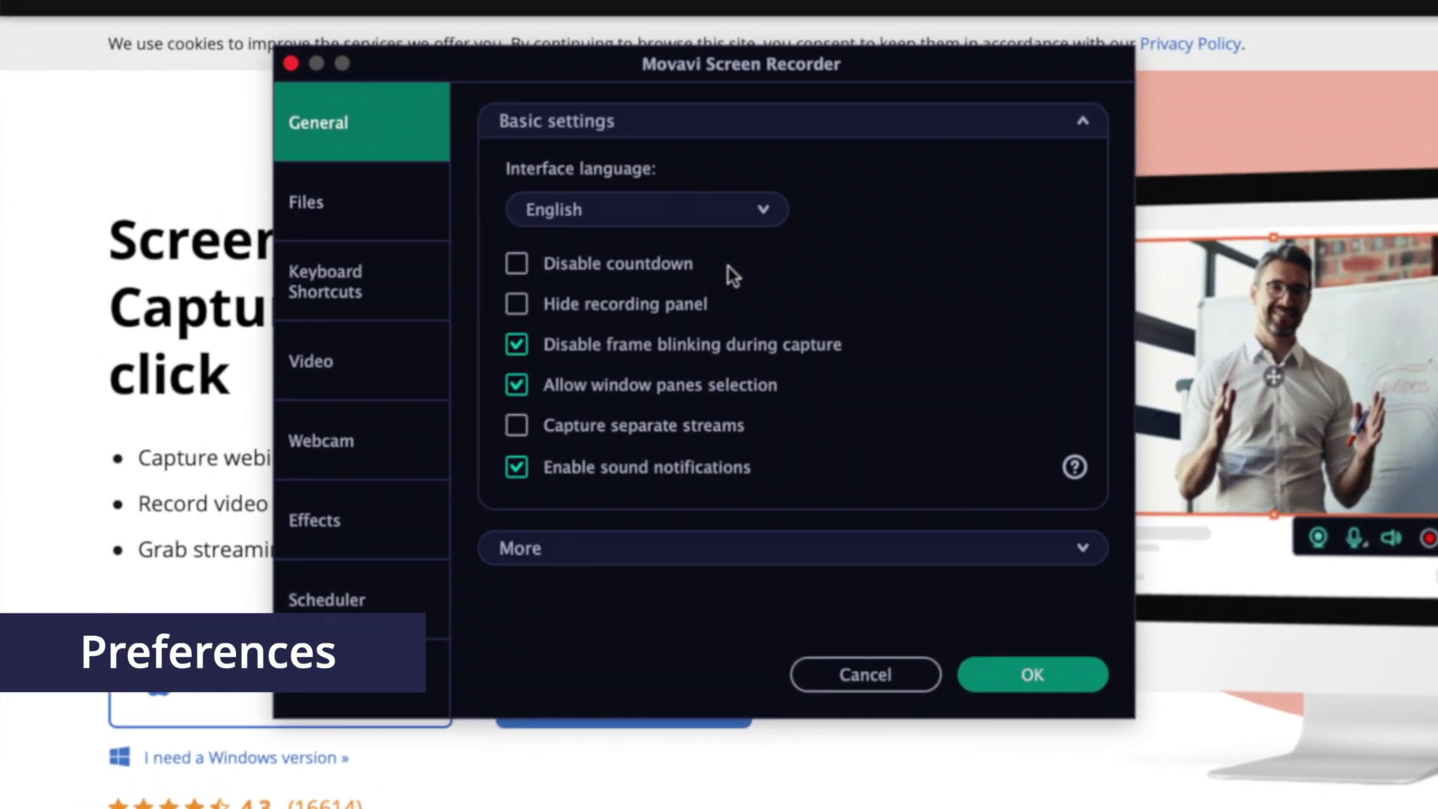
left_click(368, 299)
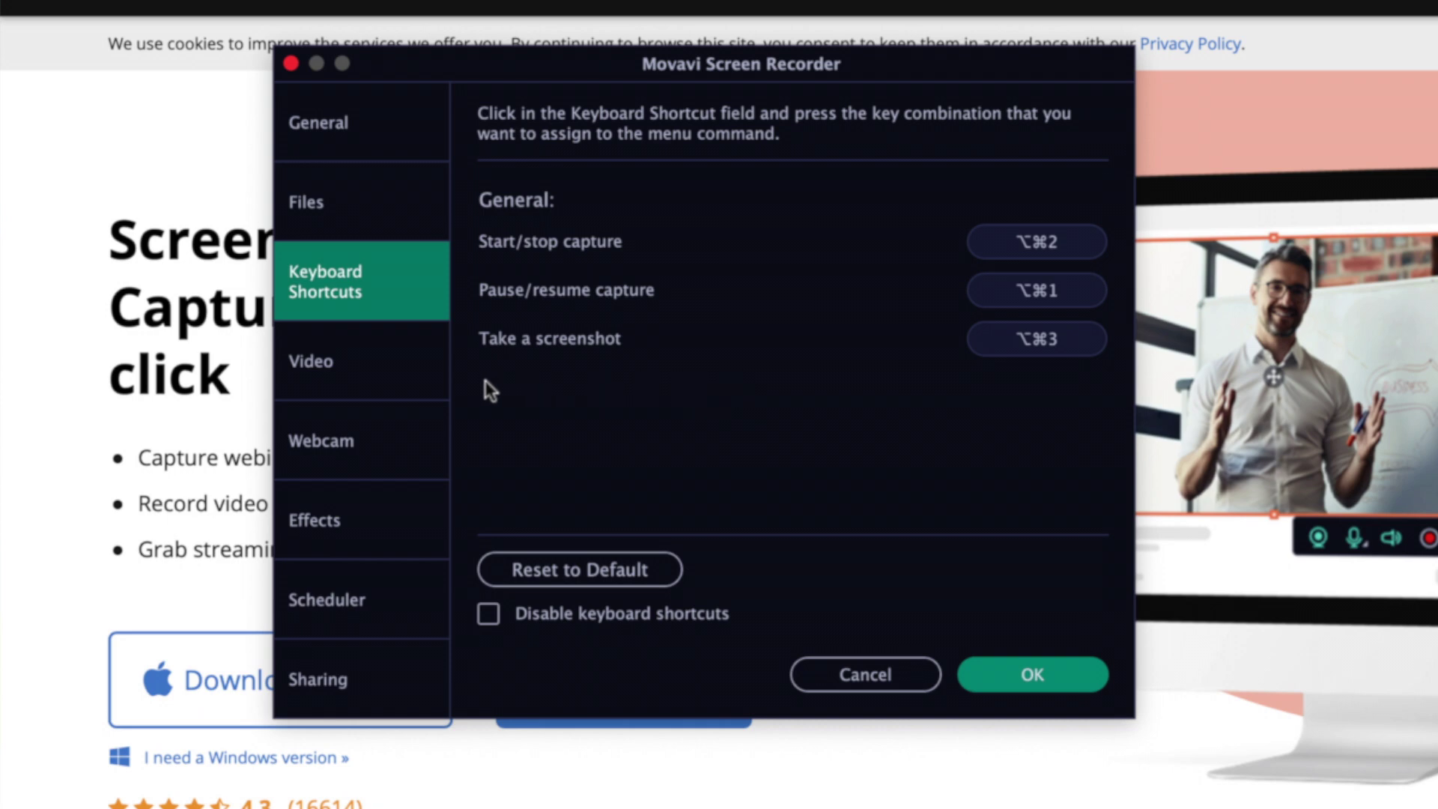
left_click(355, 379)
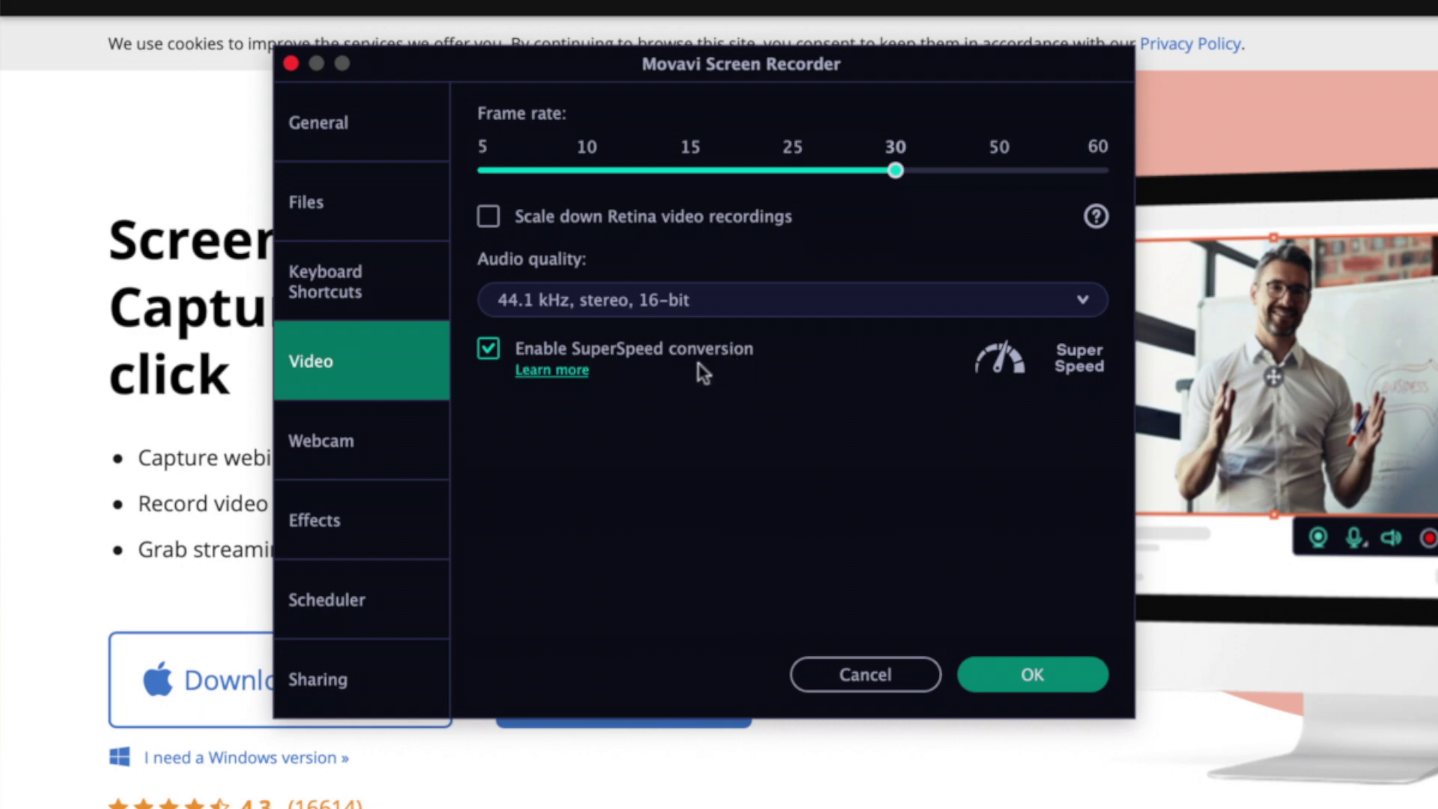
- Show the Webcam settings and keep the 640 x 480 resolution
left_click(386, 444)
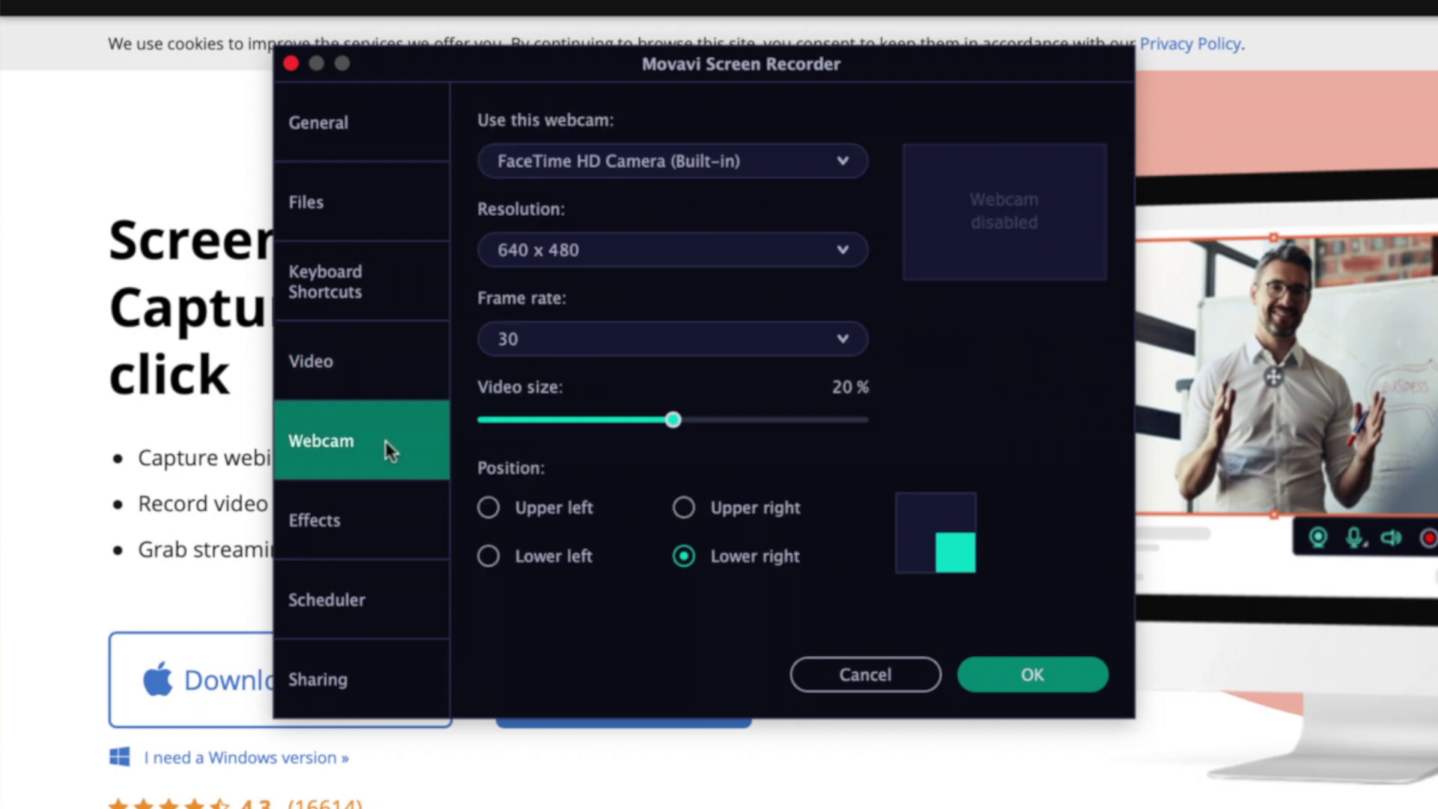
left_click(592, 256)
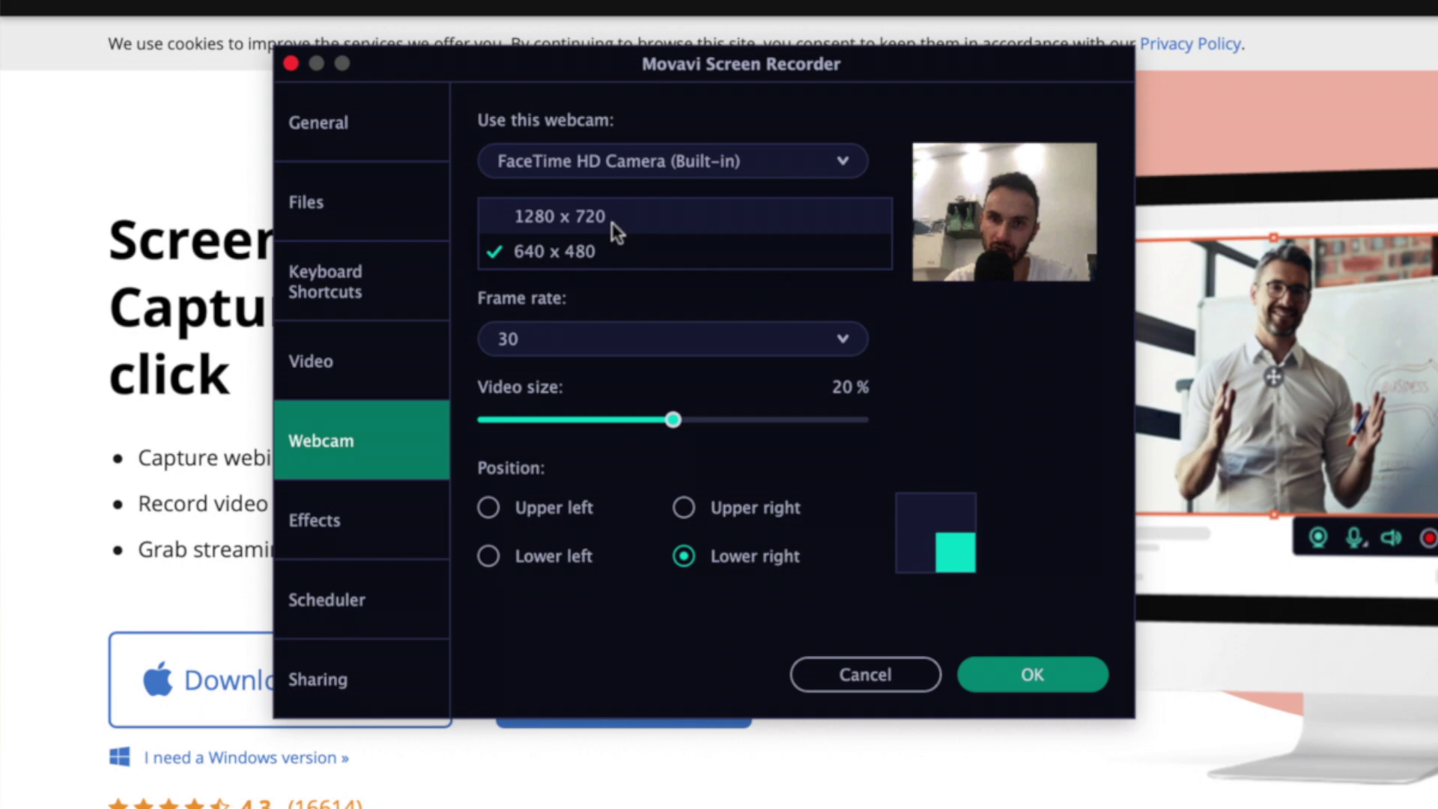
left_click(640, 306)
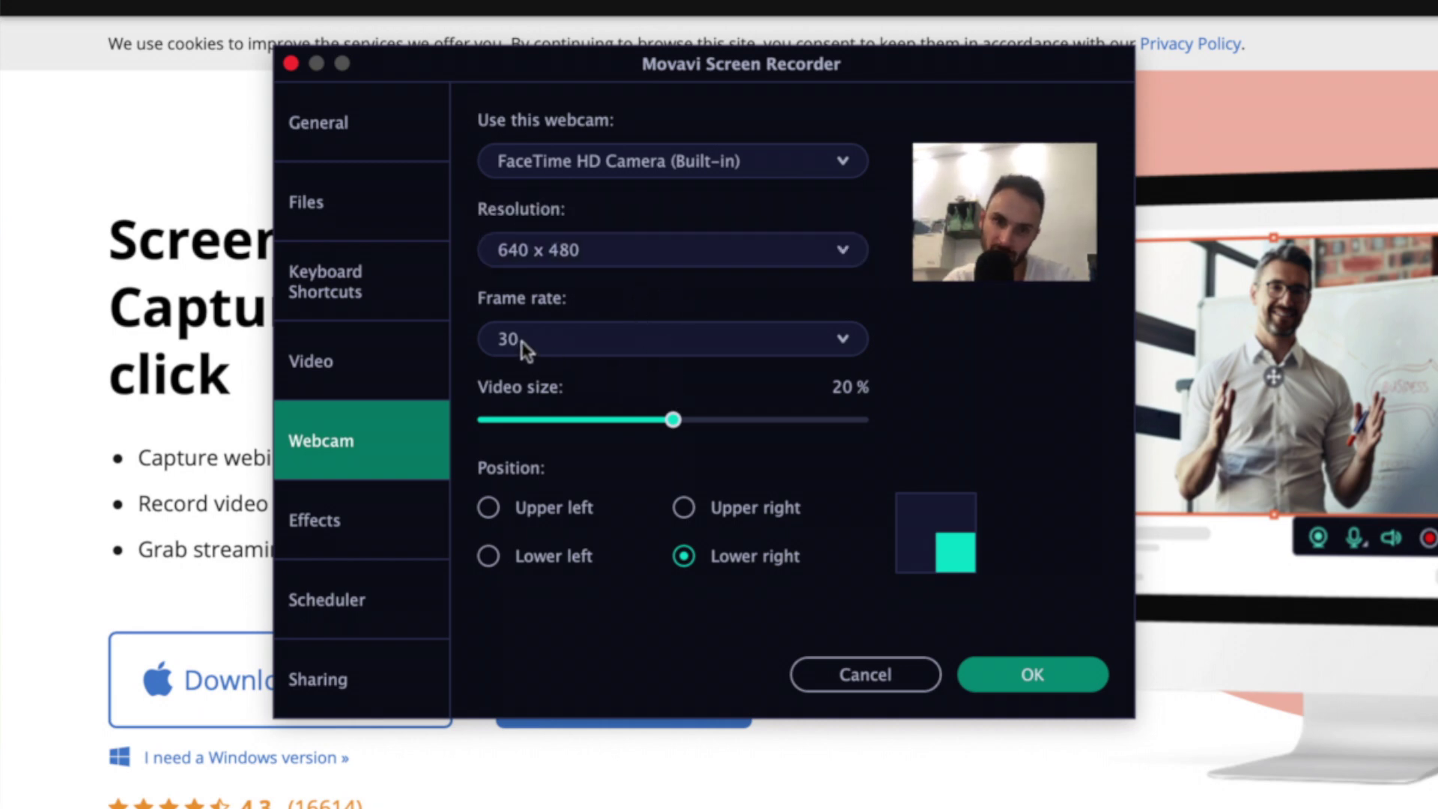
- Try each webcam overlay position, then return it to lower right
left_click(515, 567)
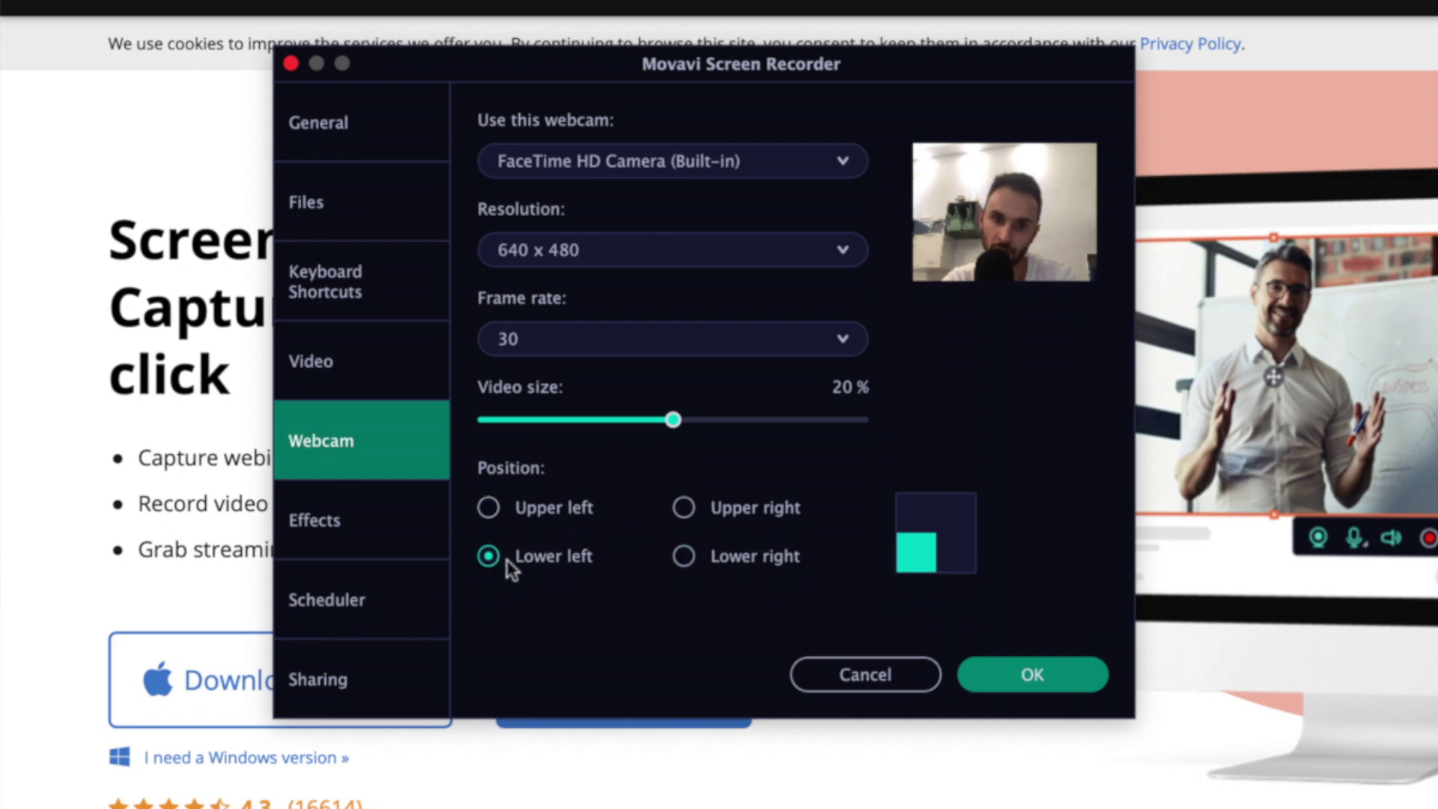
left_click(523, 518)
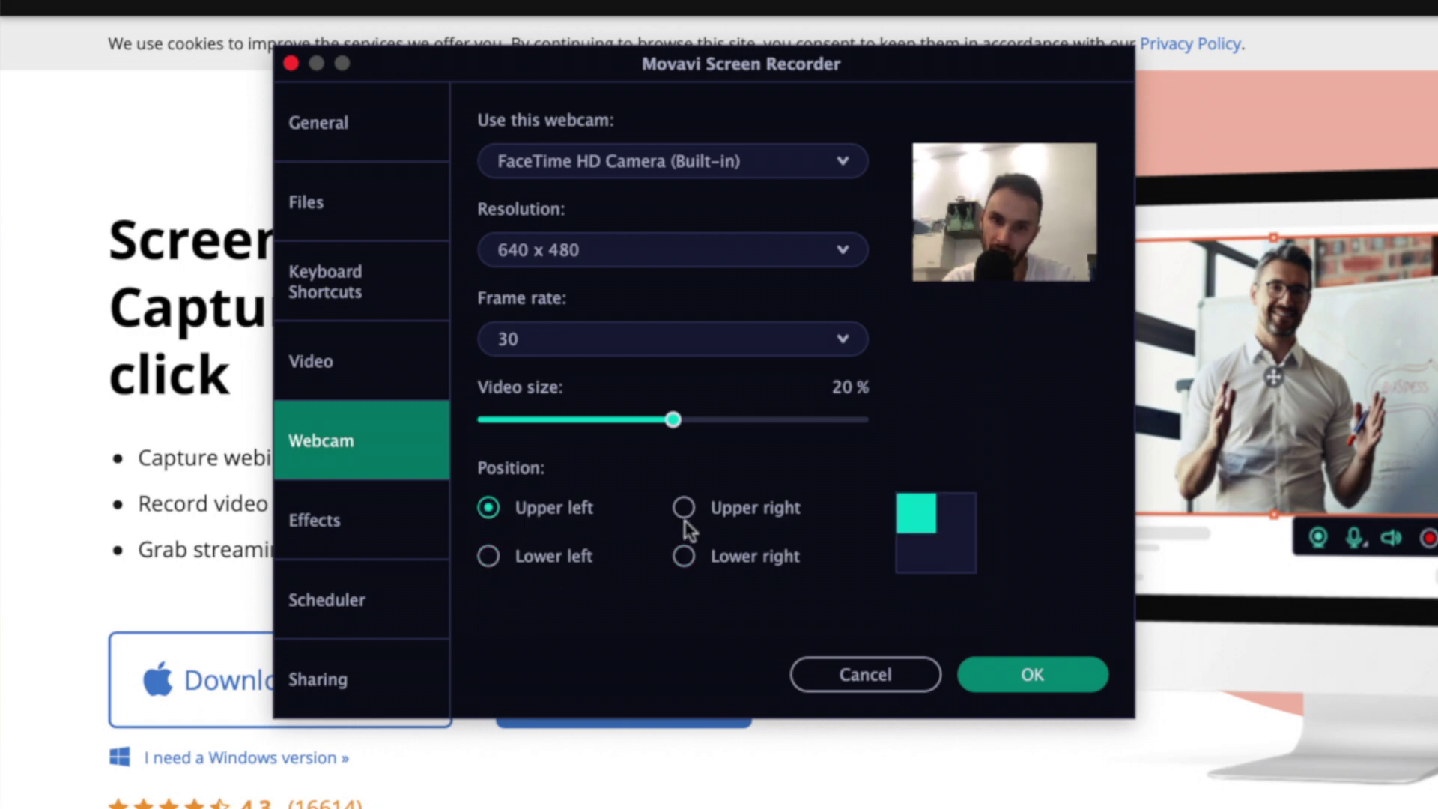
left_click(717, 516)
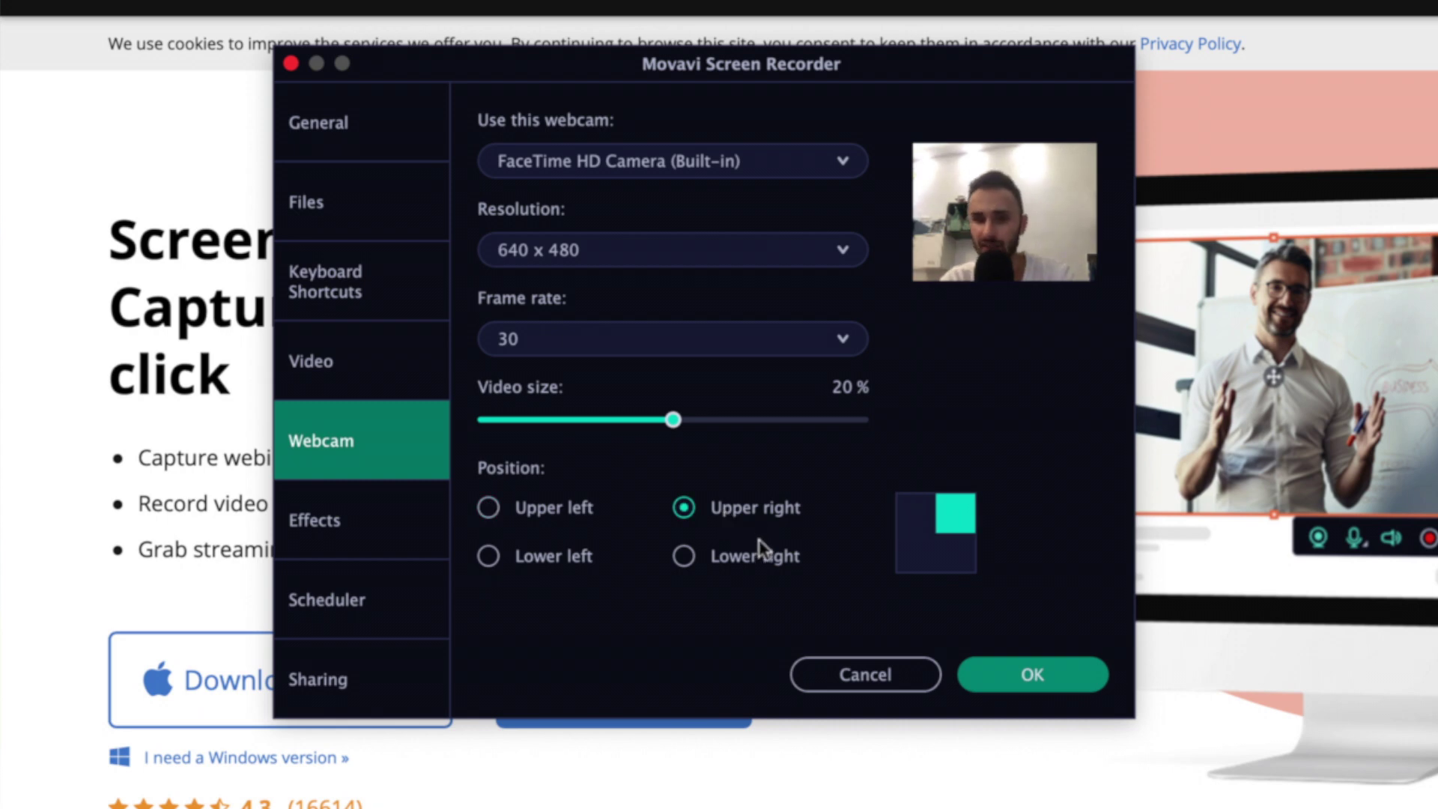
left_click(534, 561)
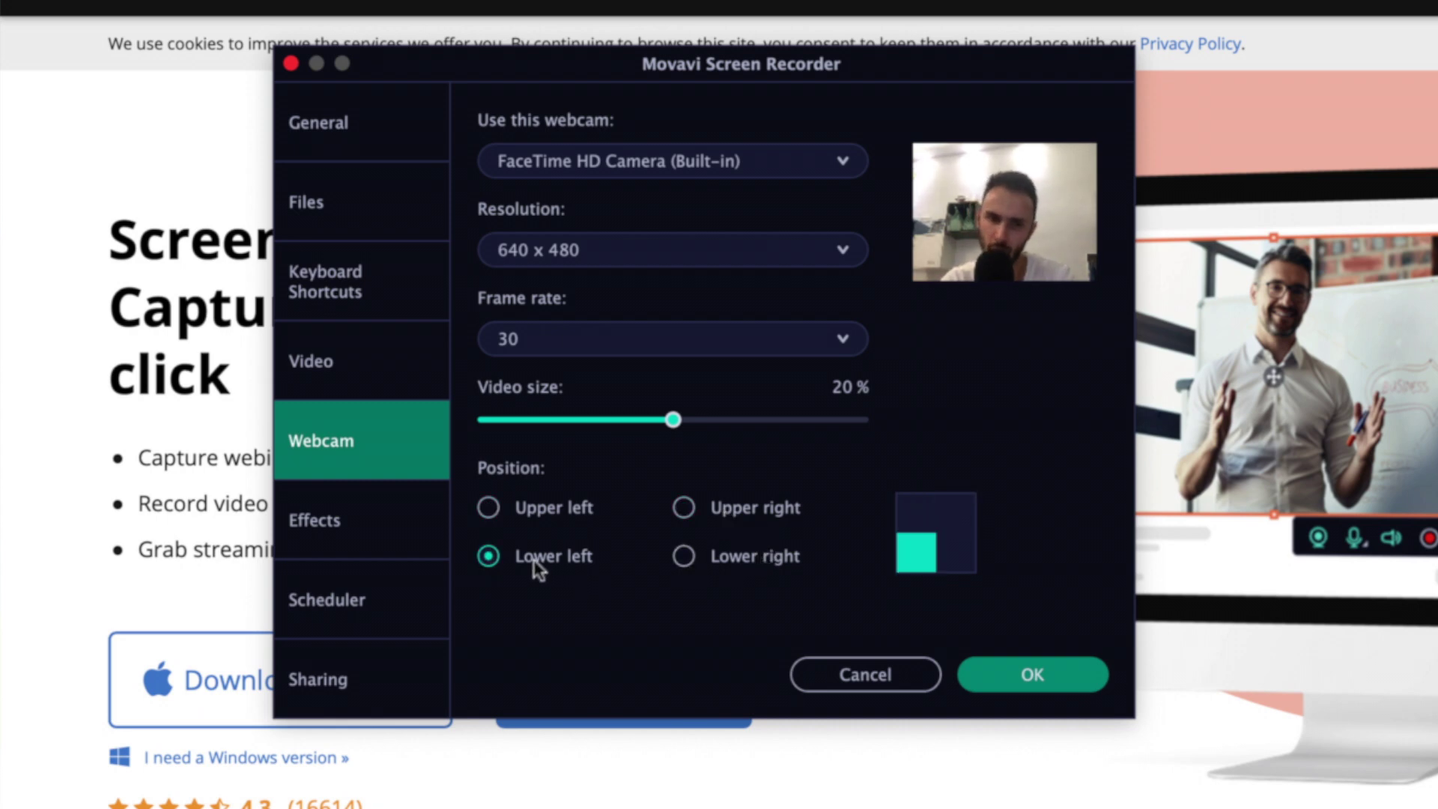
left_click(740, 559)
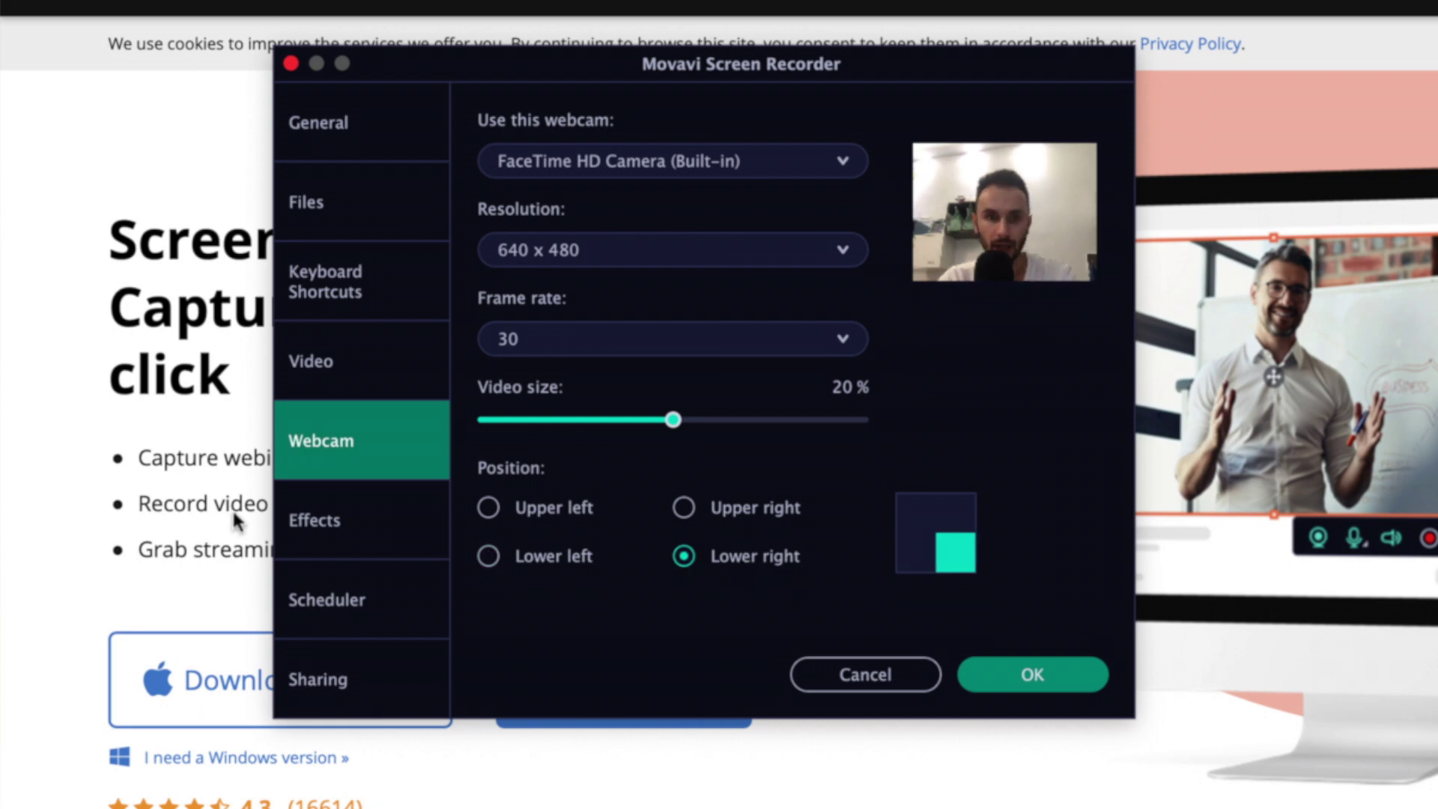
- In Effects, set the cursor highlight colour to red and its size to maximum
left_click(363, 513)
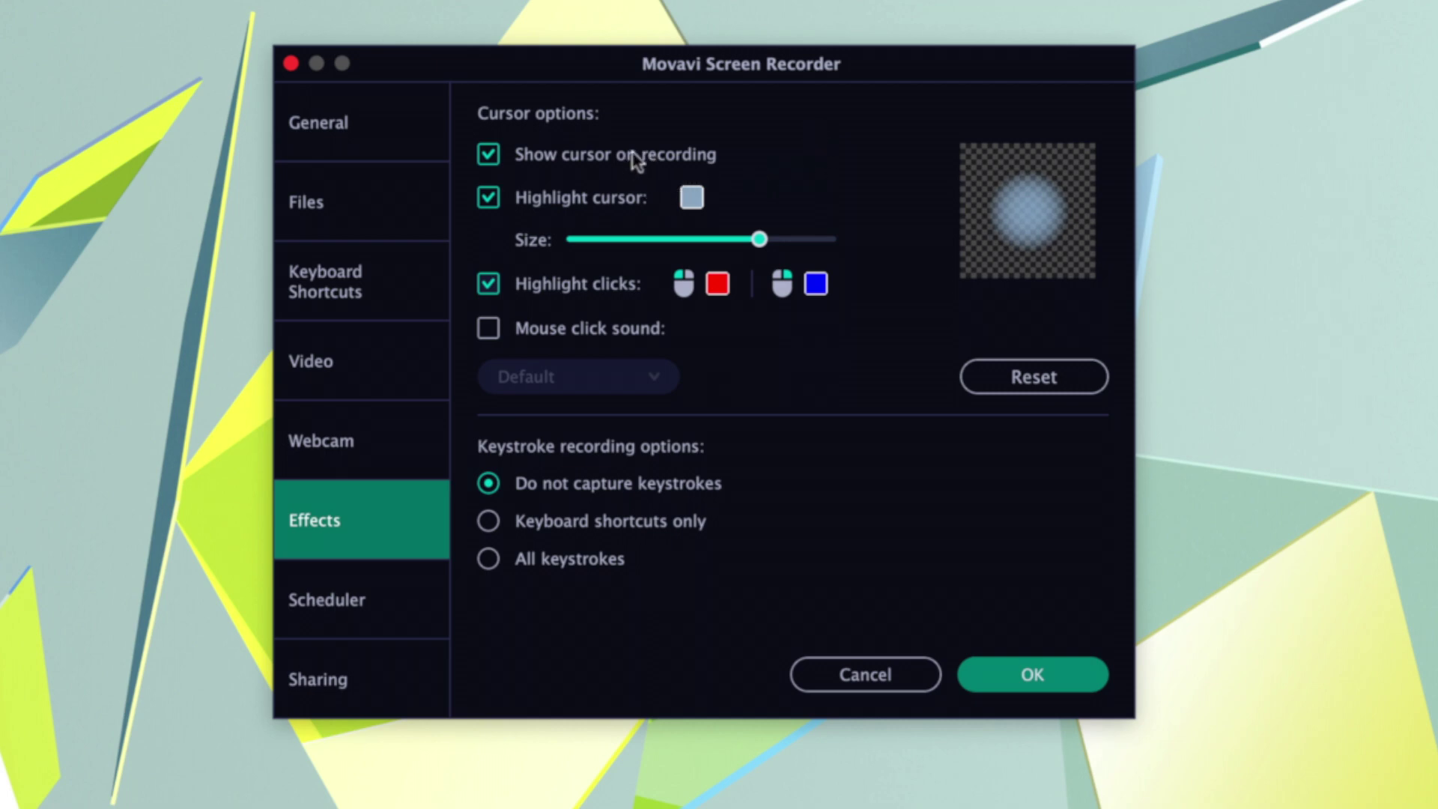
left_click(536, 157)
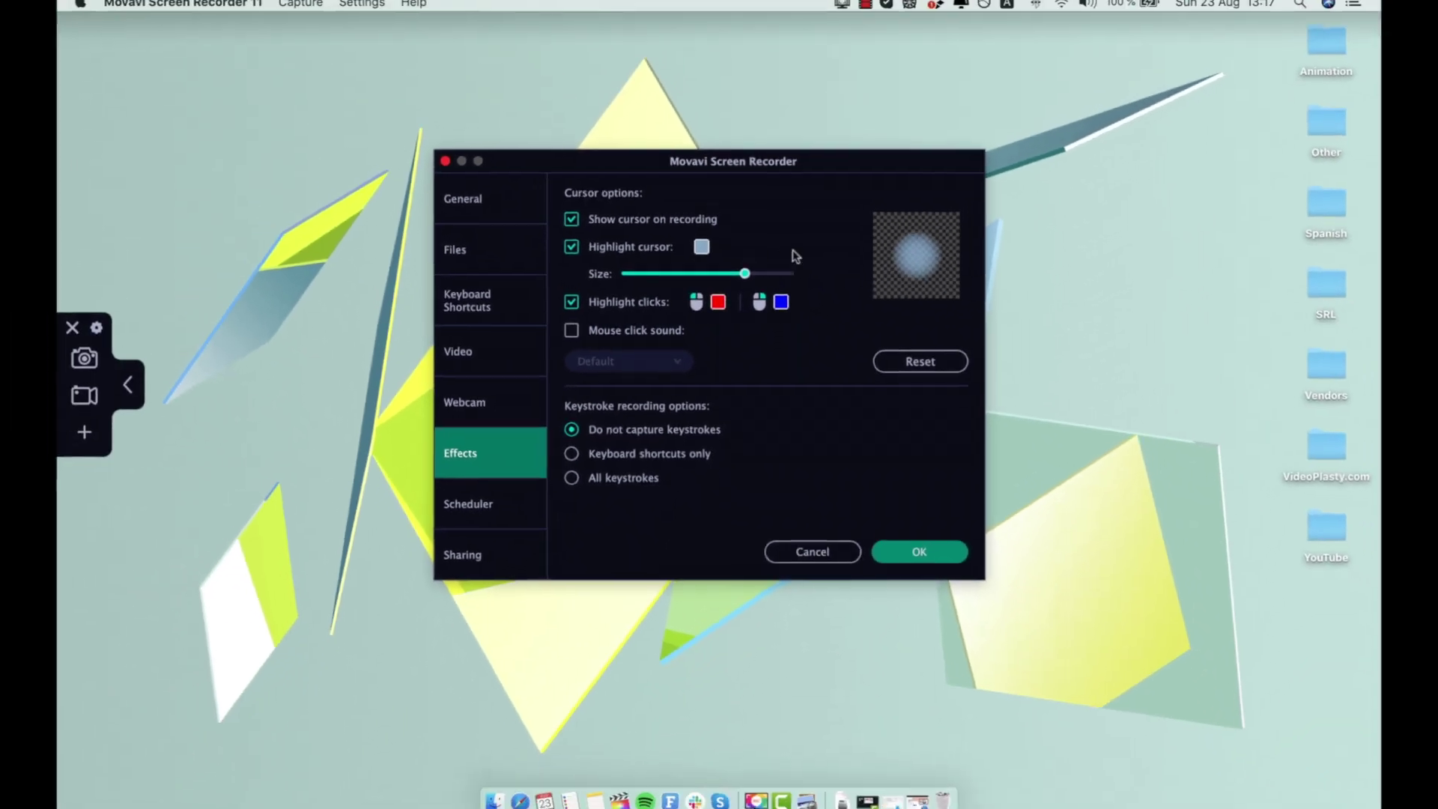
left_click(702, 250)
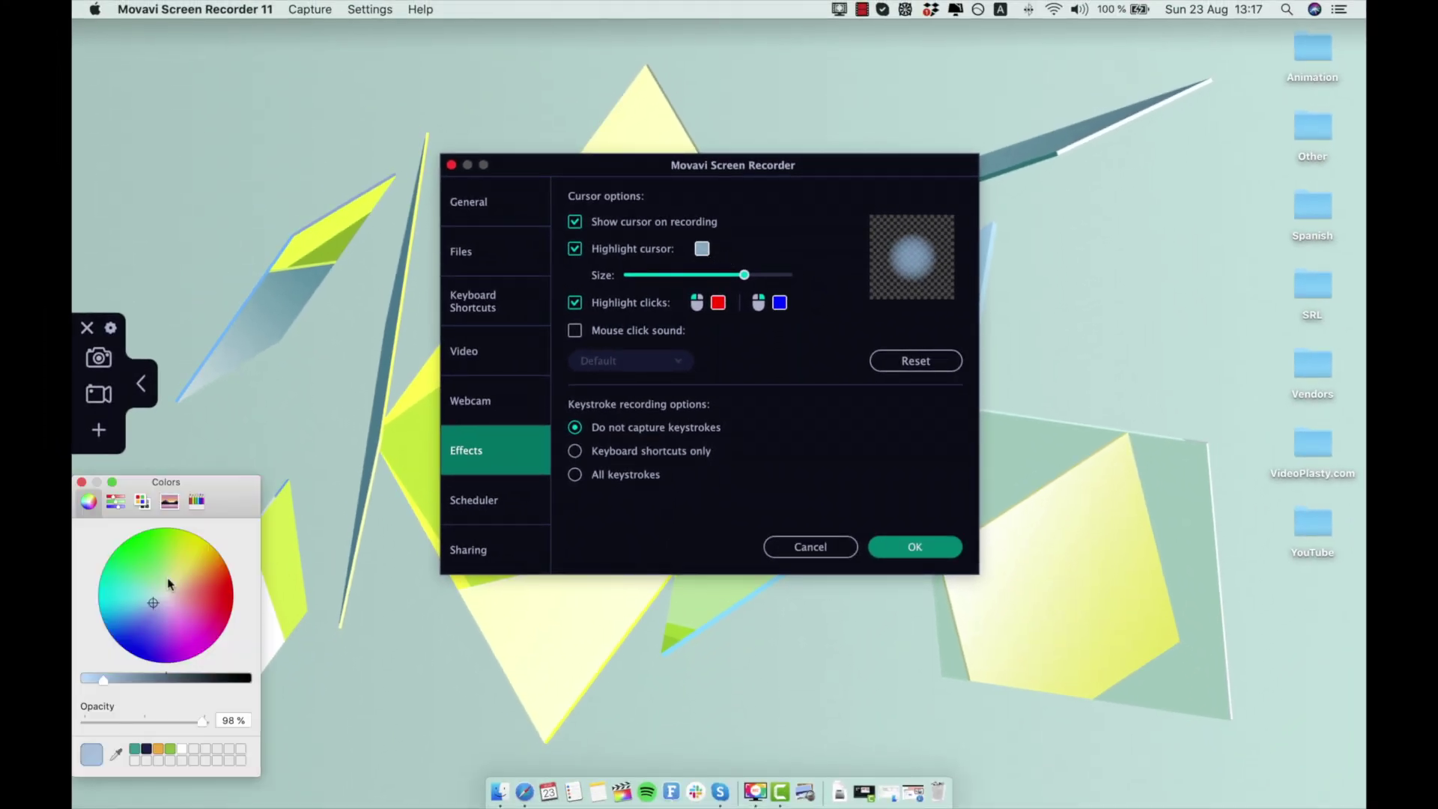
left_click(230, 589)
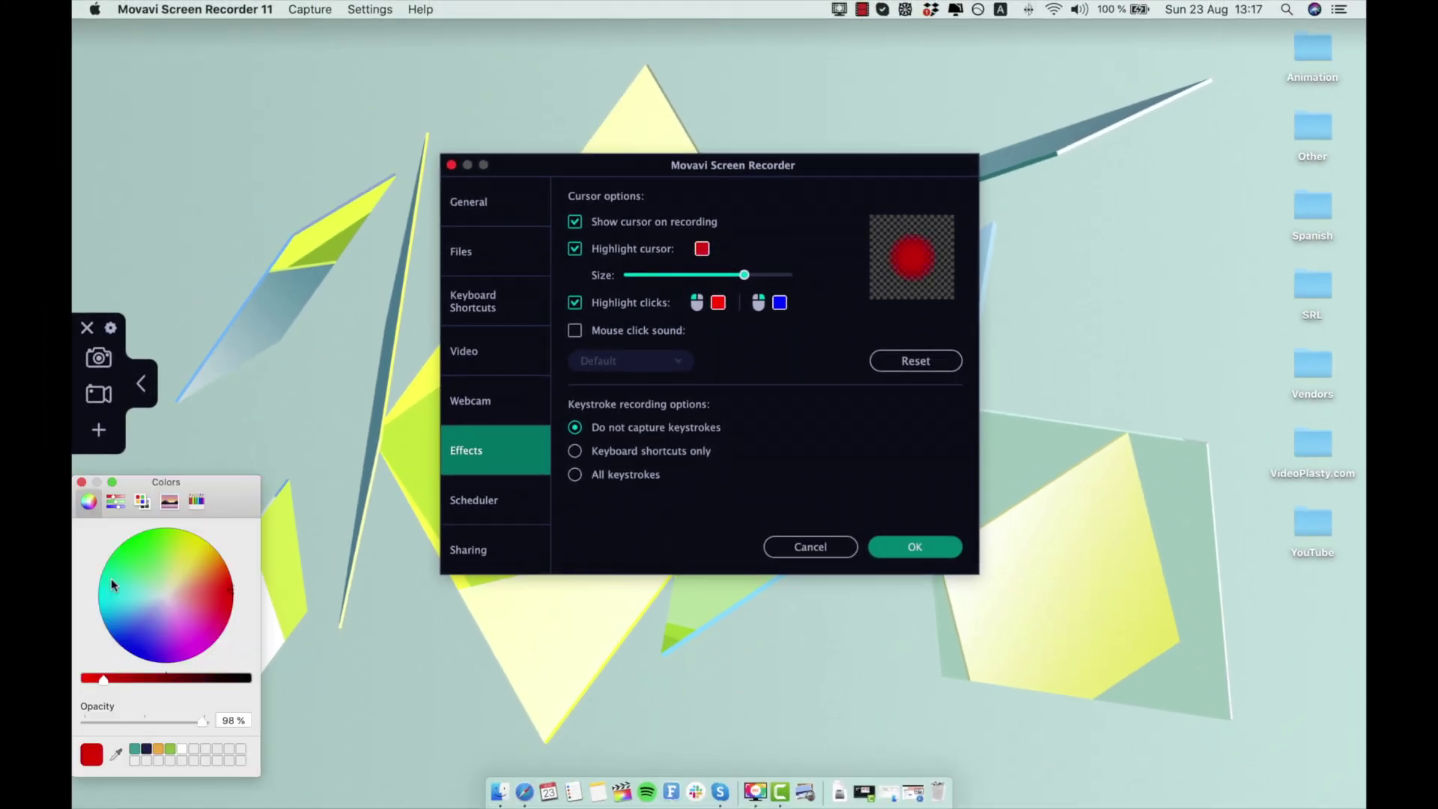
mouse_move(210, 496)
left_mouse_down()
mouse_move(338, 400)
mouse_move(356, 343)
left_mouse_up()
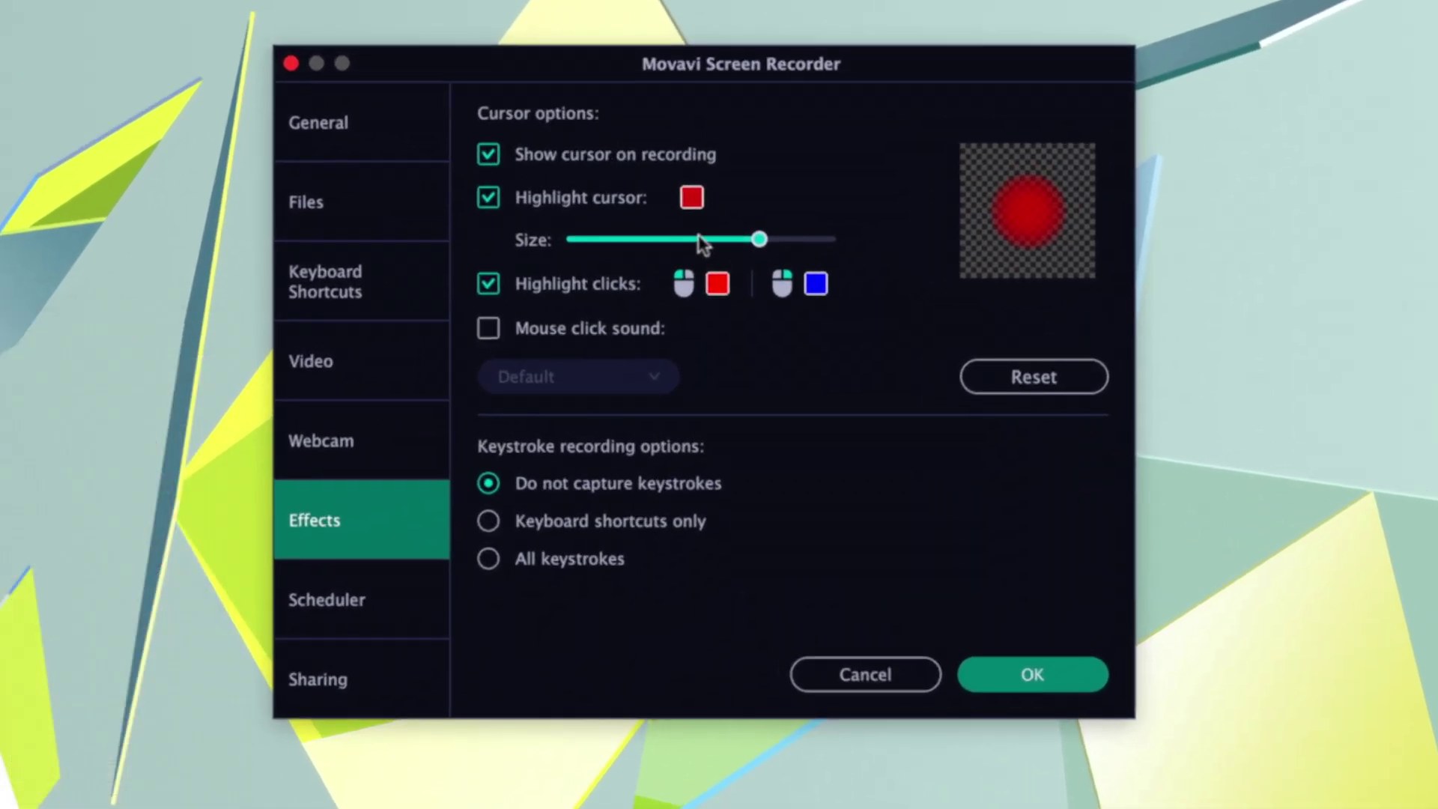
left_click_drag(762, 245, 873, 238)
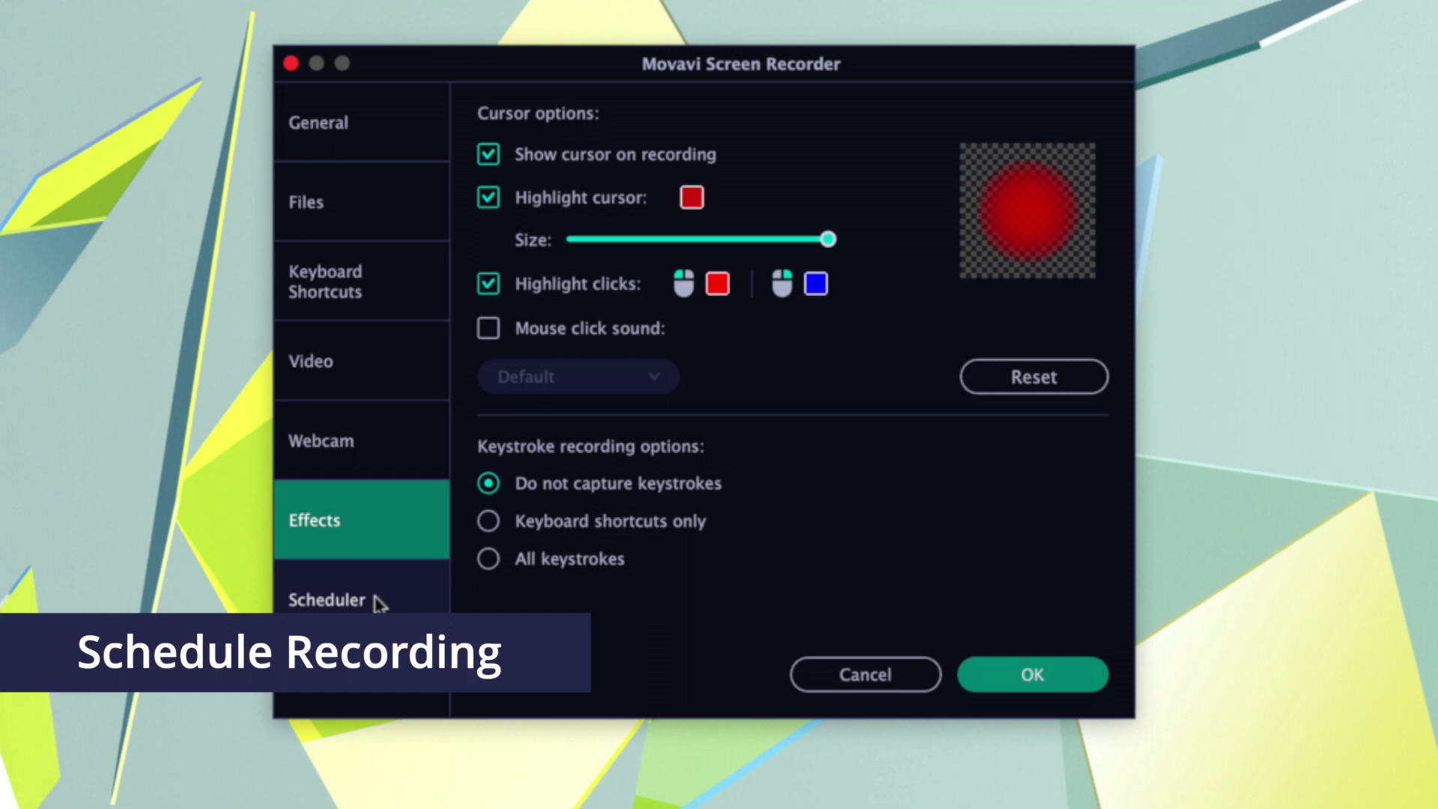
- In Scheduler, choose Set time limit for recording
left_click(378, 604)
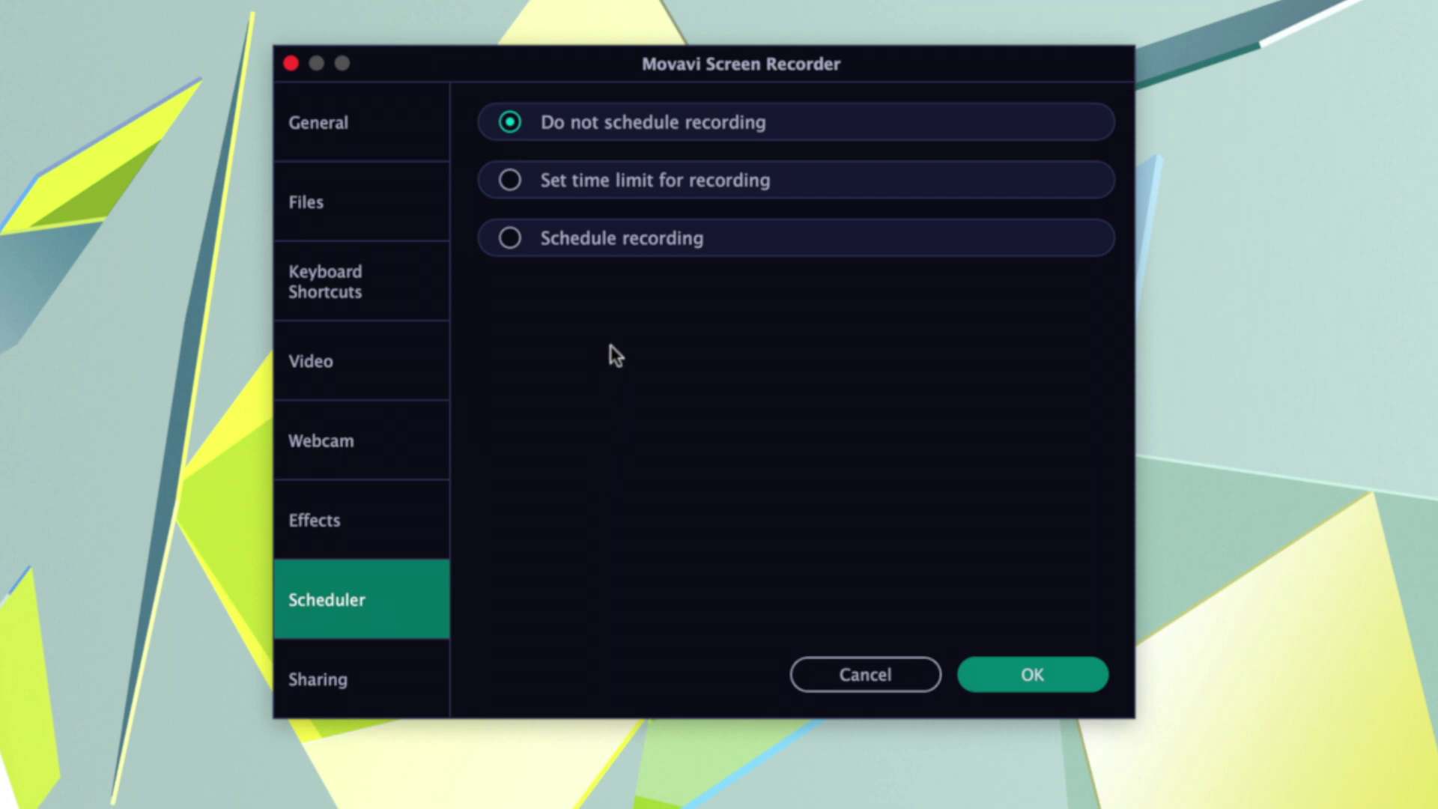
left_click(506, 242)
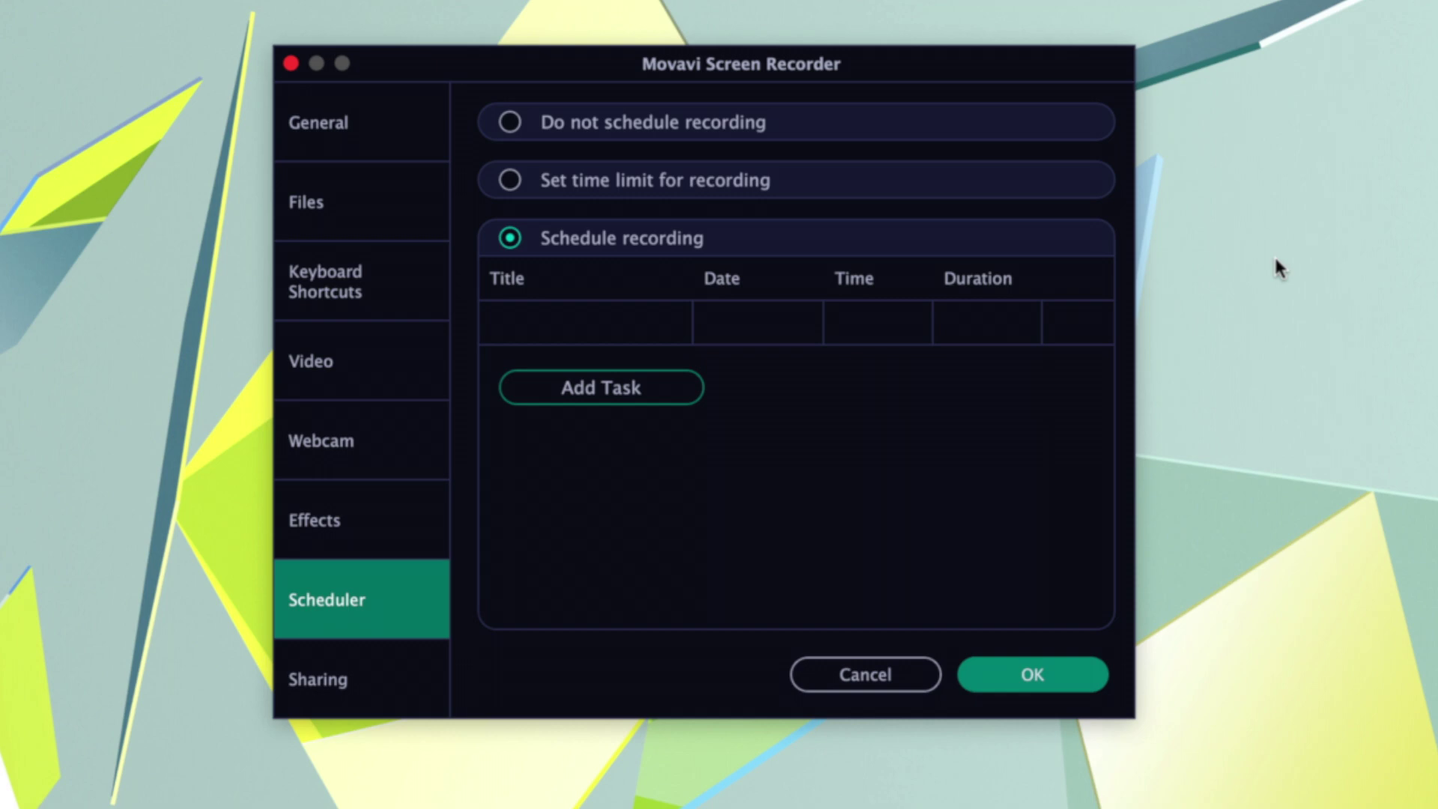
left_click(511, 182)
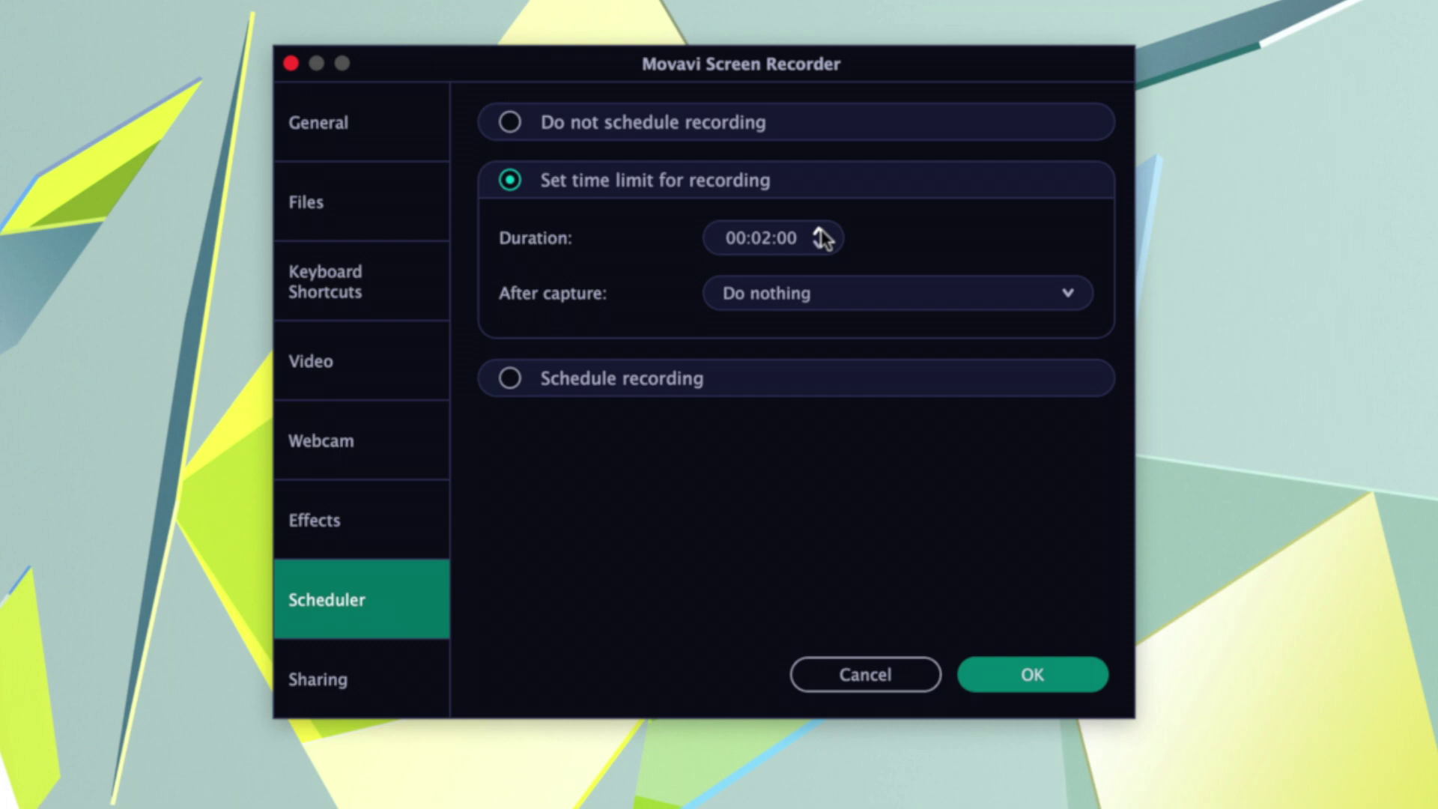
- Set the duration to 00:20:00 and keep After capture as Do nothing
left_click(763, 238)
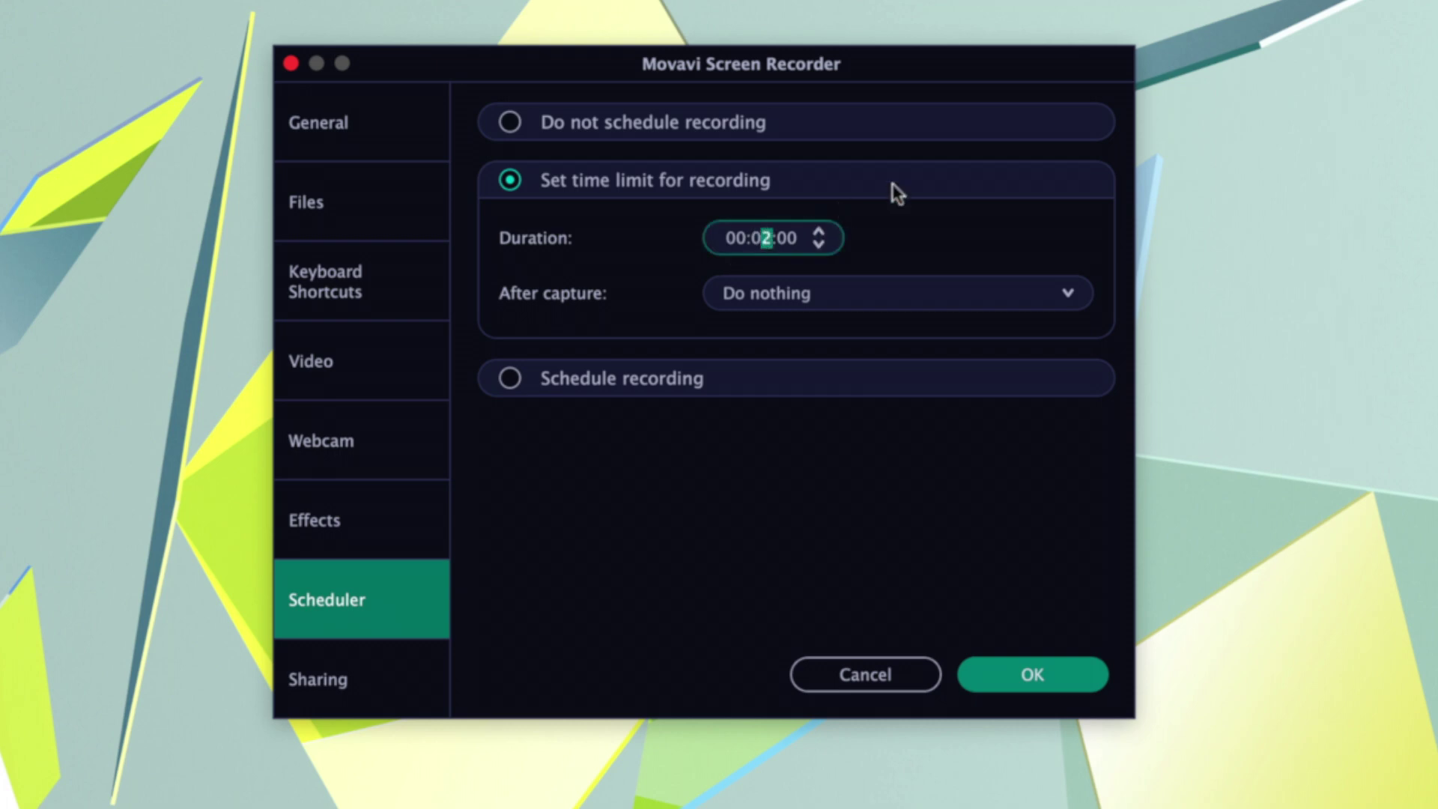
key("BackSpace")
type("2")
key("Return")
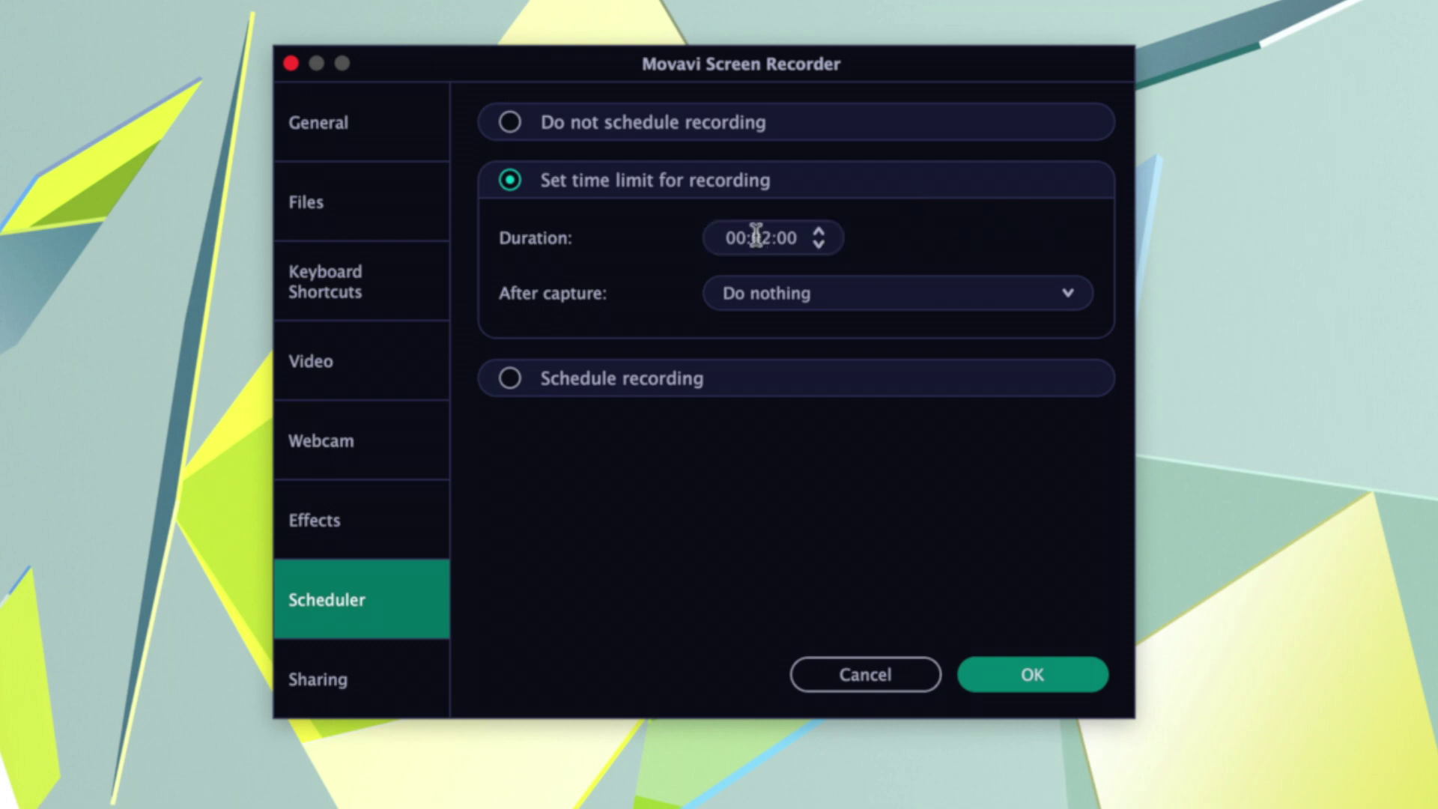
left_click(761, 236)
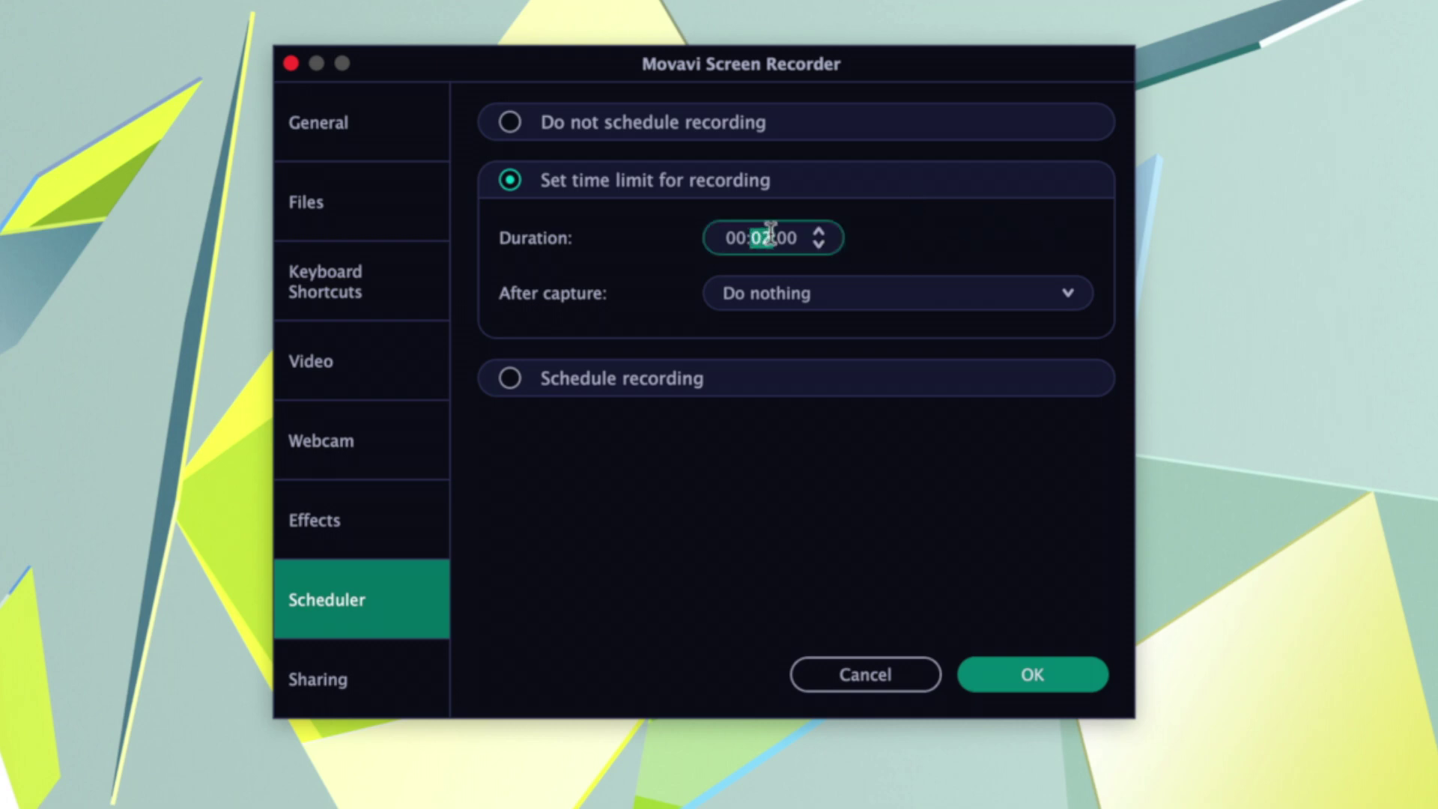
type("20")
key("Return")
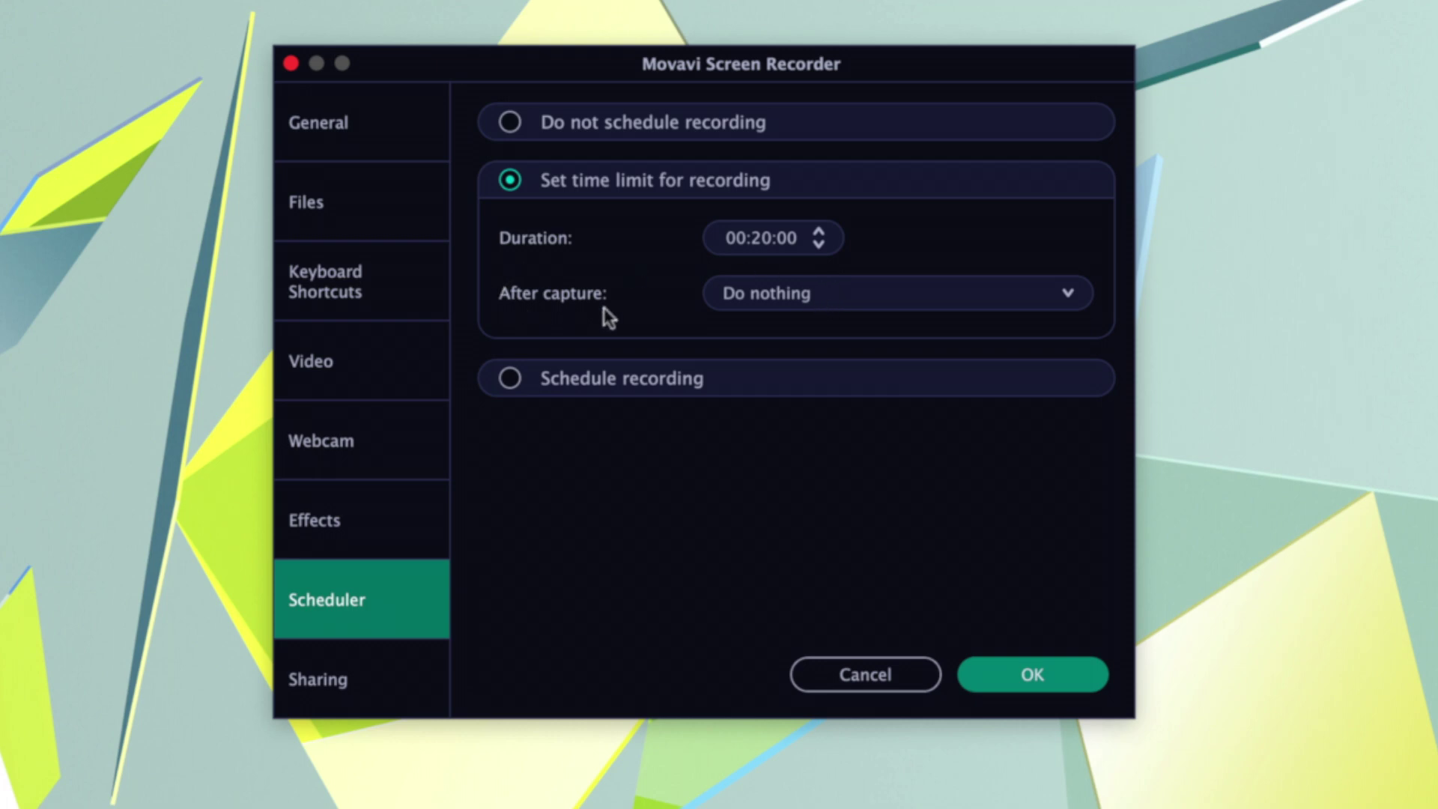
left_click(798, 294)
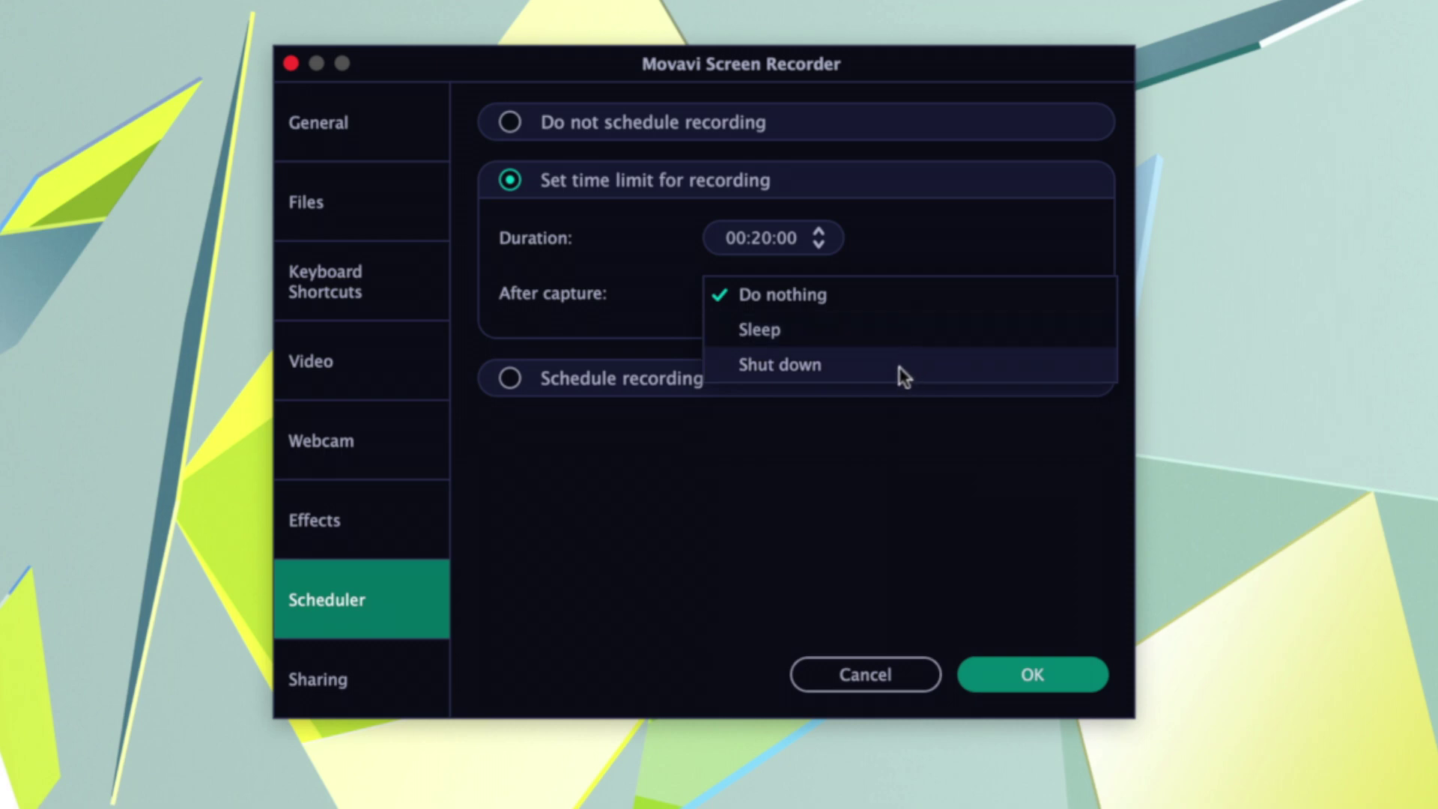
left_click(805, 502)
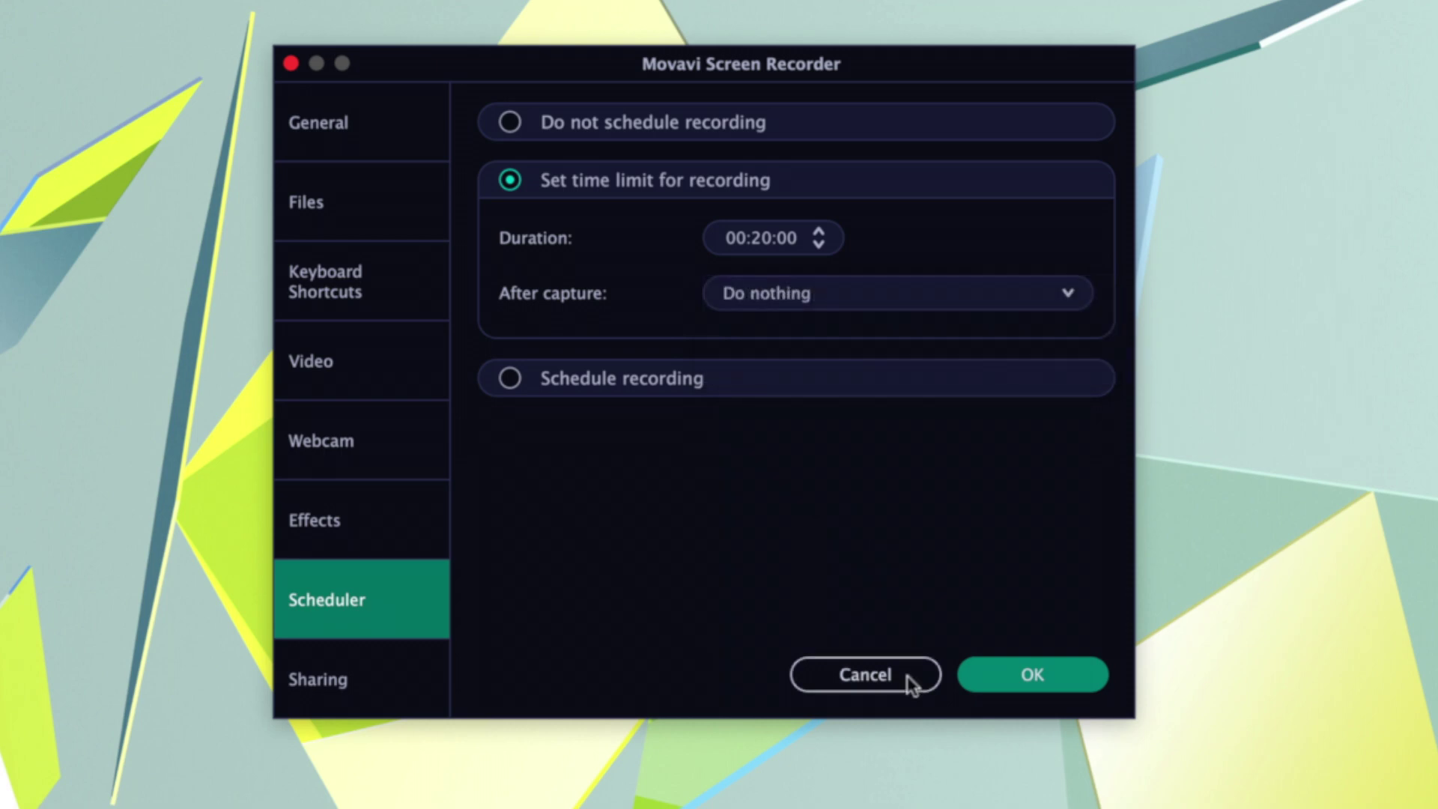